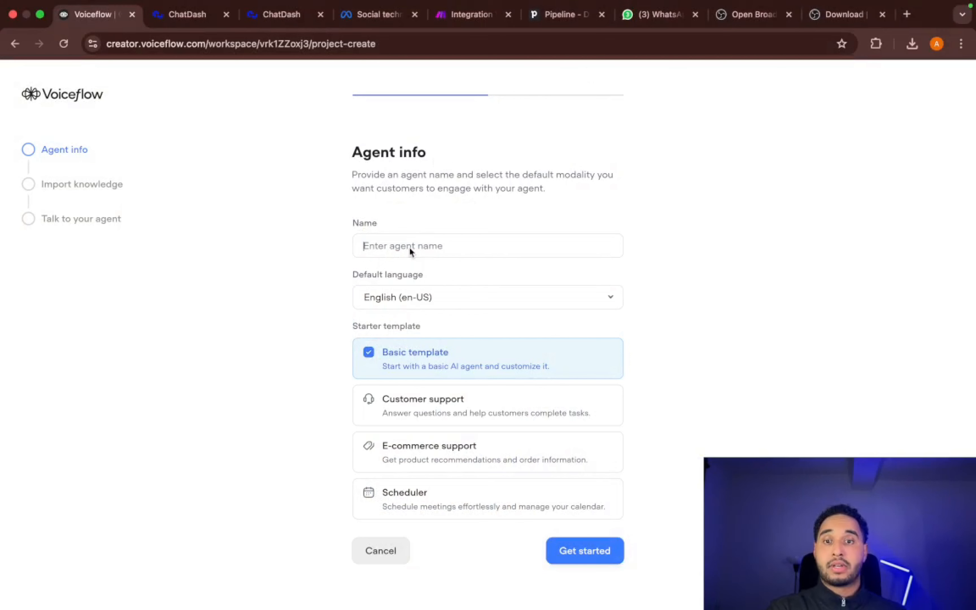
- Create an agent named Ytdemo with English (en-US) and the Basic template, skipping the webpage import
{"action": "left_click", "coordinate": [410, 246]}
{"action": "type", "text": "Ytdemo"}
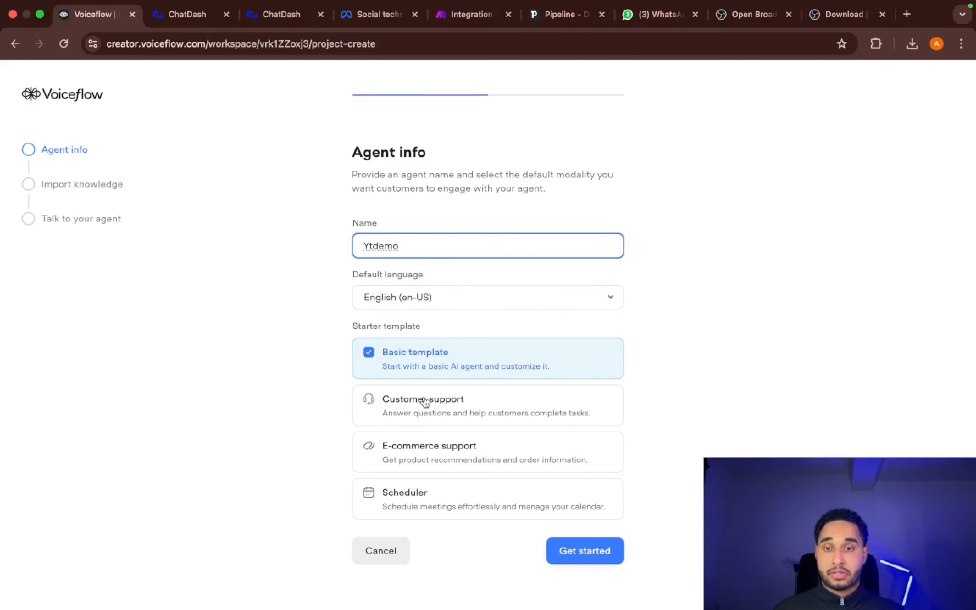
{"action": "left_click", "coordinate": [585, 553]}
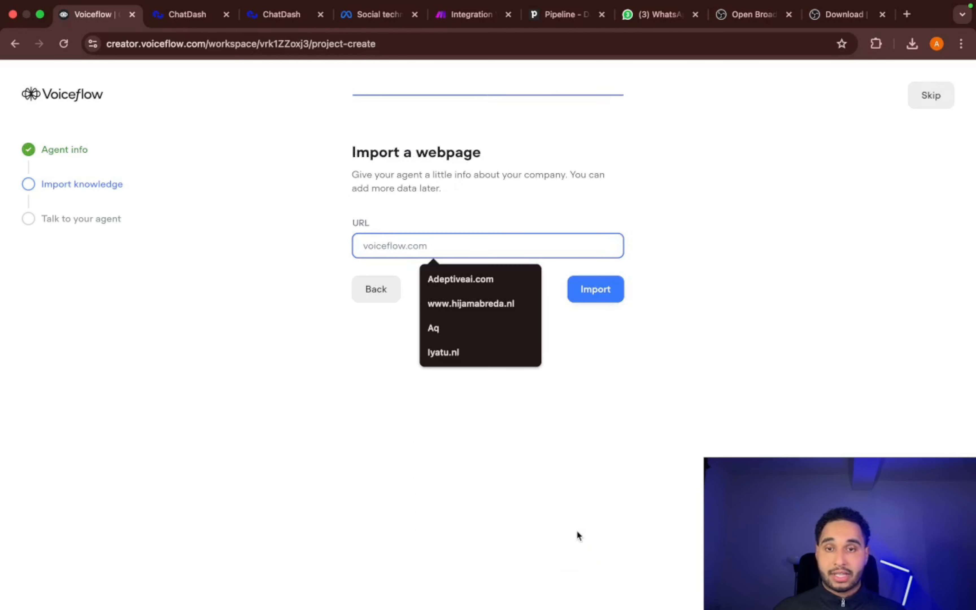
{"action": "left_click", "coordinate": [929, 93]}
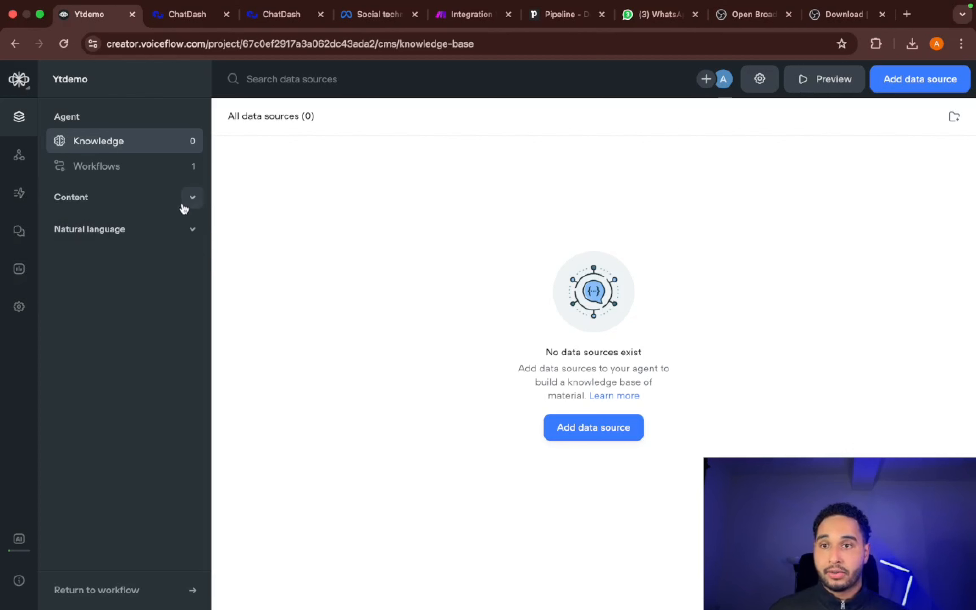
- Open the Question & Answer workflow of the Ytdemo agent on the canvas
{"action": "left_click", "coordinate": [132, 176]}
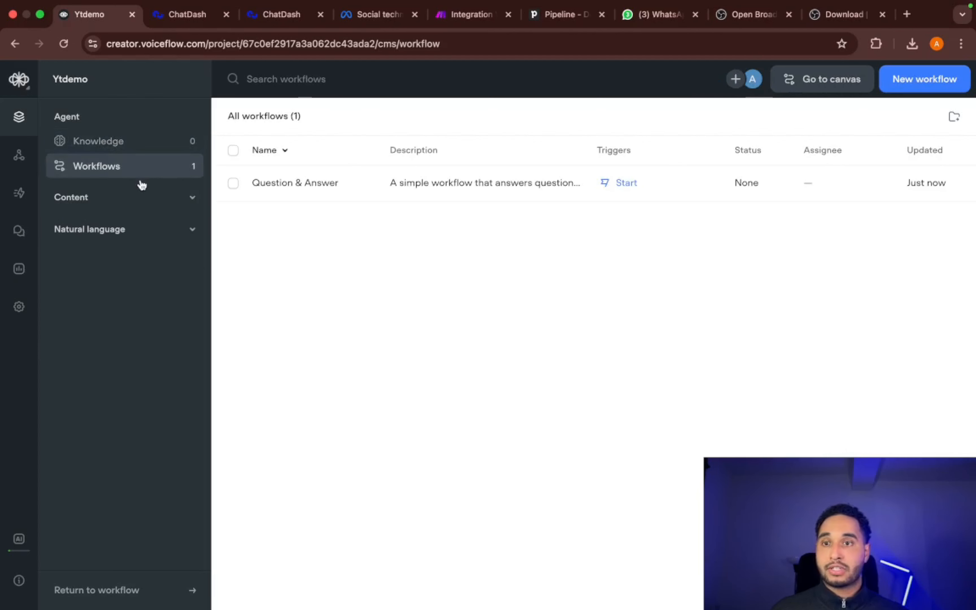
{"action": "double_click", "coordinate": [287, 193]}
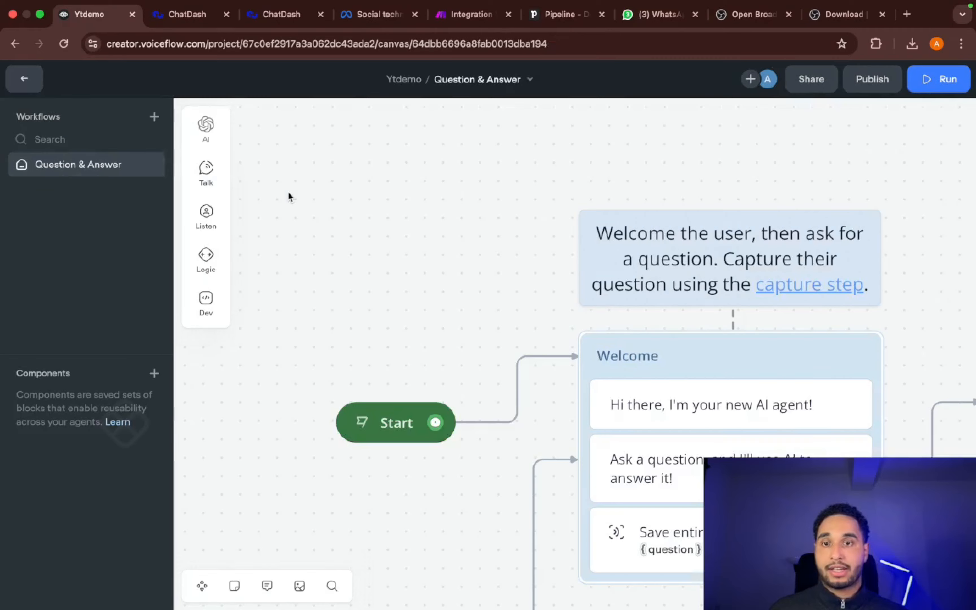
{"action": "scroll", "coordinate": [581, 239], "scroll_direction": "down", "scroll_amount": 3}
{"action": "scroll", "coordinate": [573, 239], "scroll_direction": "right", "scroll_amount": 7}
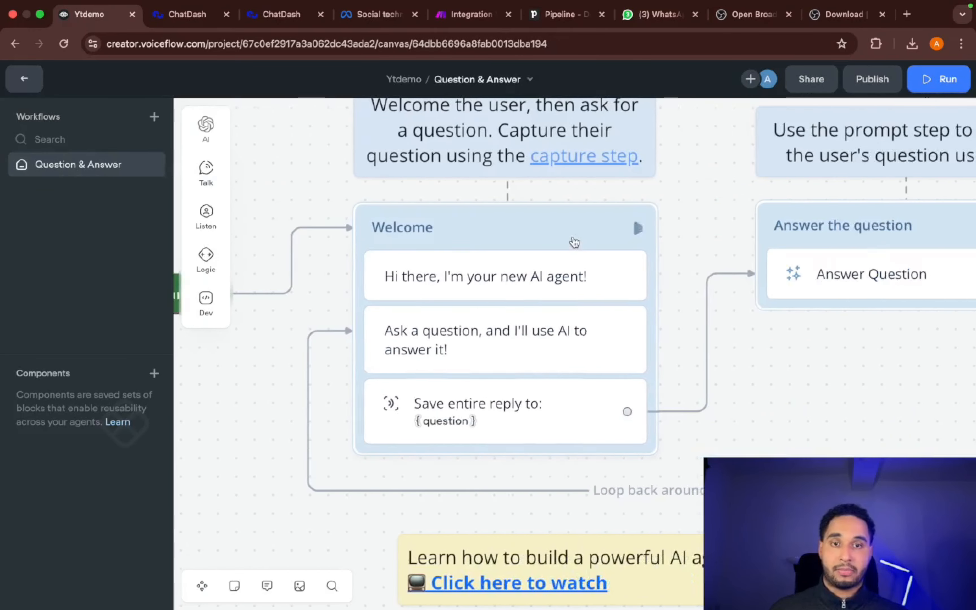
- Delete the greeting message and the "Ask a question" message from the Welcome block, keeping only its capture step
{"action": "scroll", "coordinate": [569, 237], "scroll_direction": "up", "scroll_amount": 1}
{"action": "scroll", "coordinate": [566, 240], "scroll_direction": "up", "scroll_amount": 1}
{"action": "scroll", "coordinate": [561, 234], "scroll_direction": "left", "scroll_amount": 1}
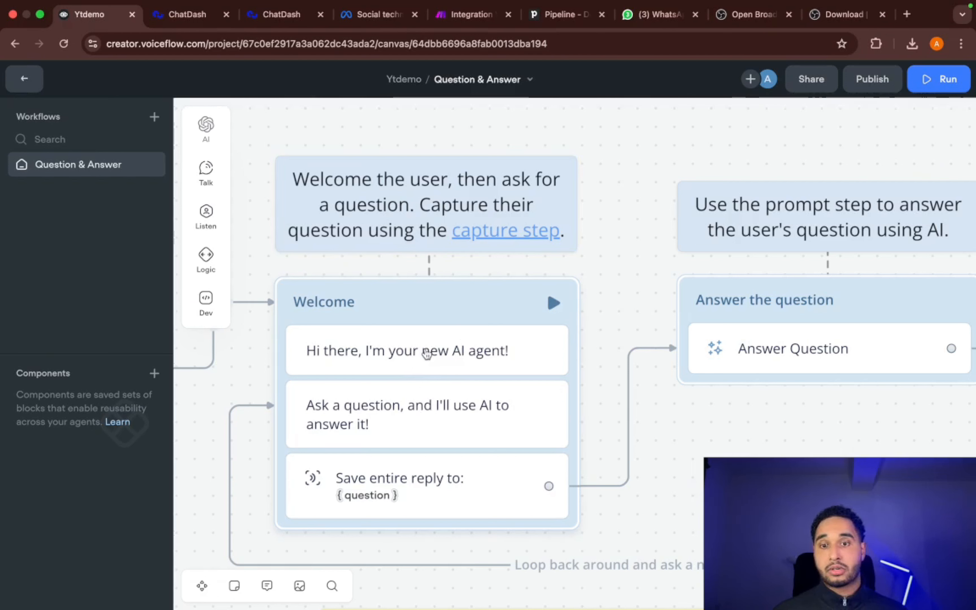
{"action": "right_click", "coordinate": [426, 352]}
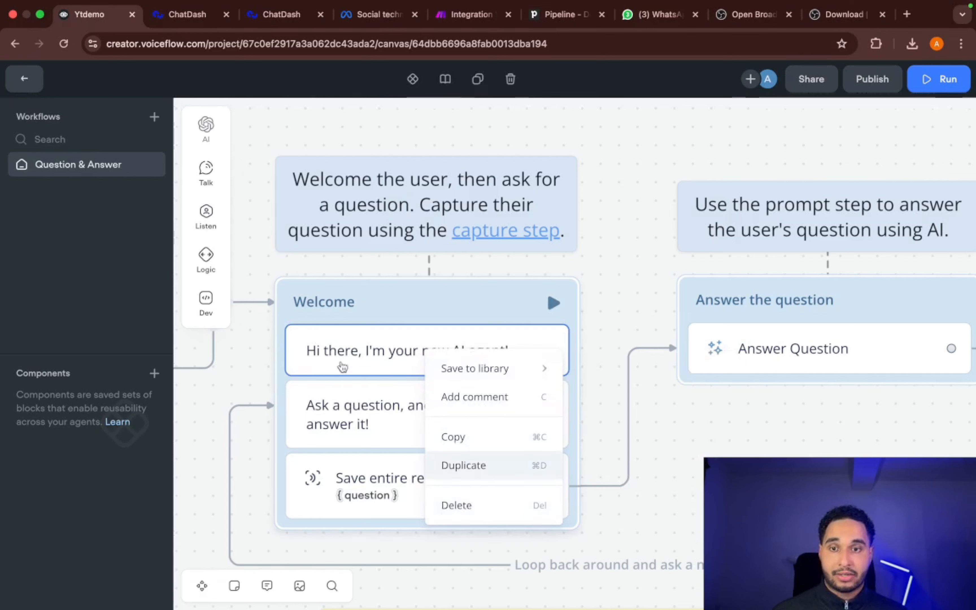
{"action": "left_click", "coordinate": [478, 505]}
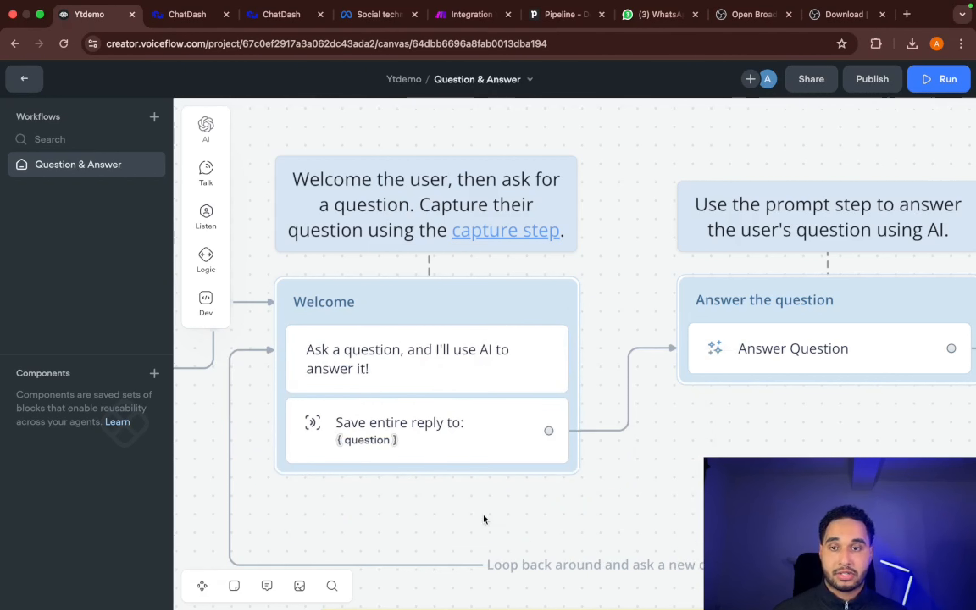
{"action": "right_click", "coordinate": [400, 391]}
{"action": "left_click", "coordinate": [443, 533]}
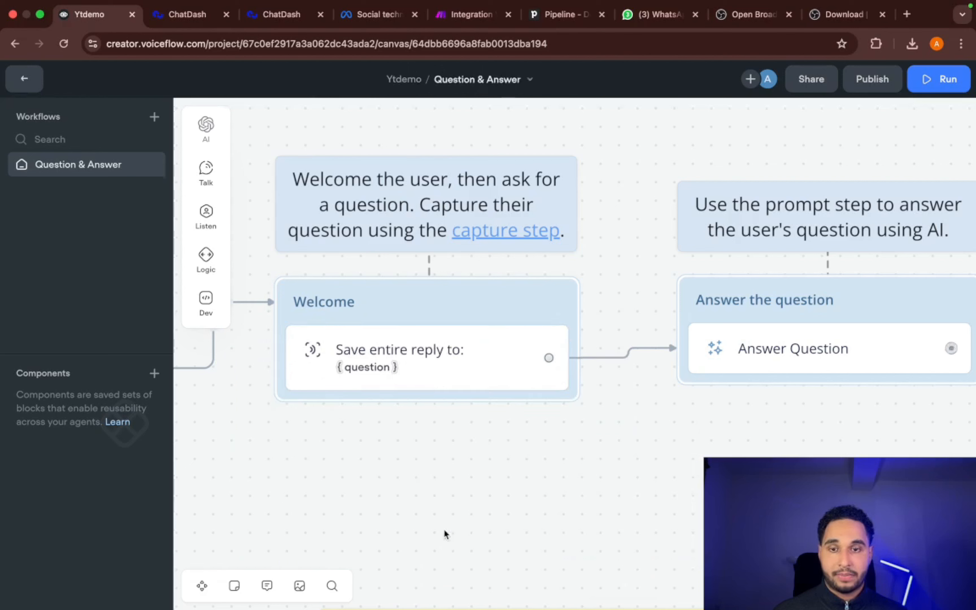
- Connect the output of the Answer Question step back to the Welcome block so the conversation loops
{"action": "scroll", "coordinate": [458, 447], "scroll_direction": "left", "scroll_amount": 5}
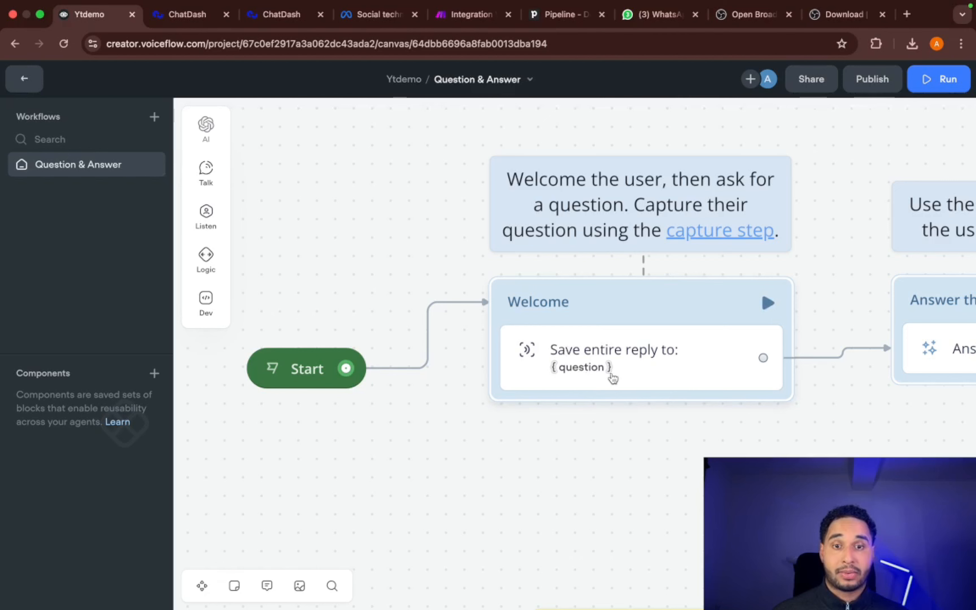
{"action": "scroll", "coordinate": [666, 327], "scroll_direction": "right", "scroll_amount": 3}
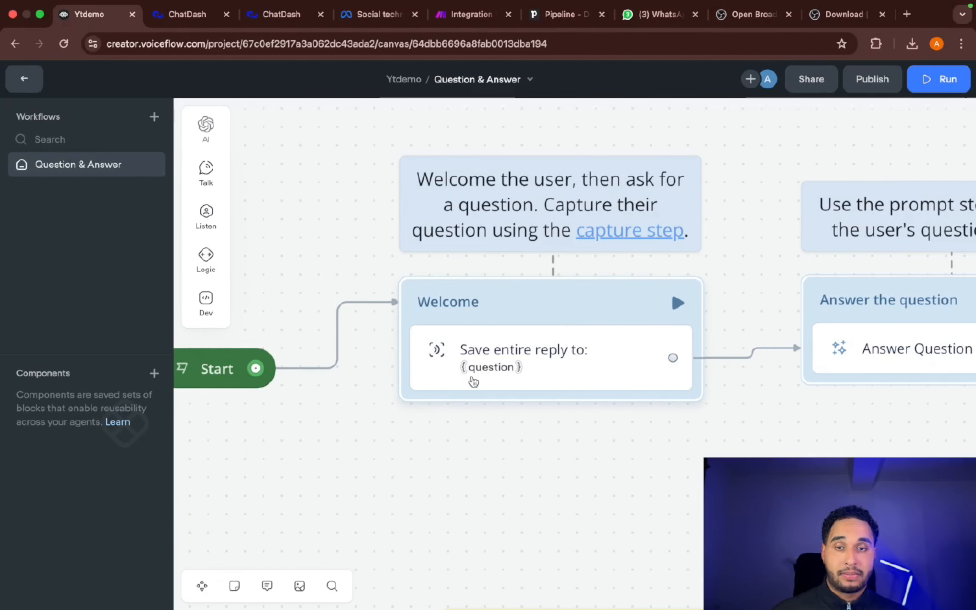
{"action": "scroll", "coordinate": [473, 375], "scroll_direction": "right", "scroll_amount": 10}
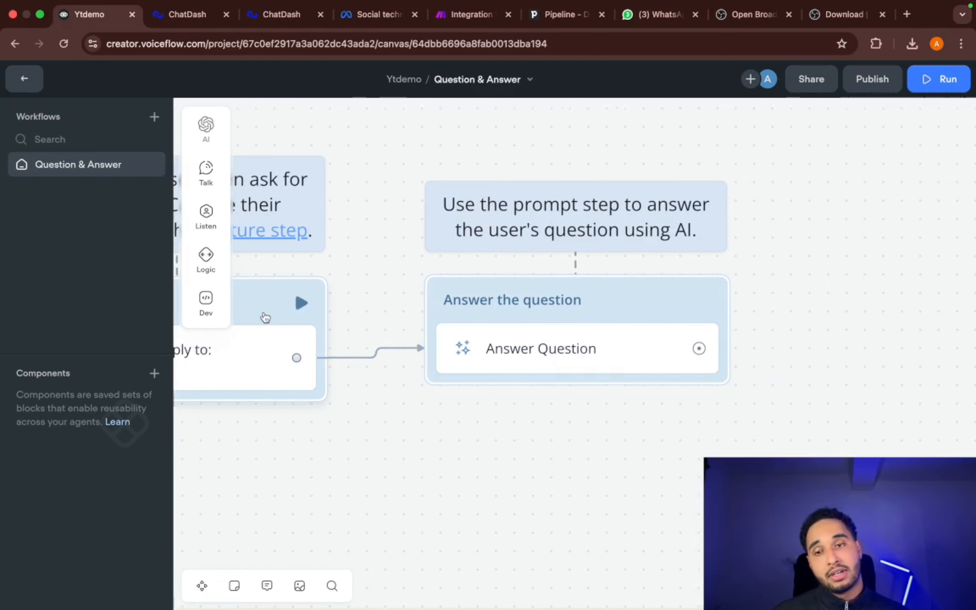
{"action": "left_click_drag", "start_coordinate": [699, 350], "coordinate": [302, 308]}
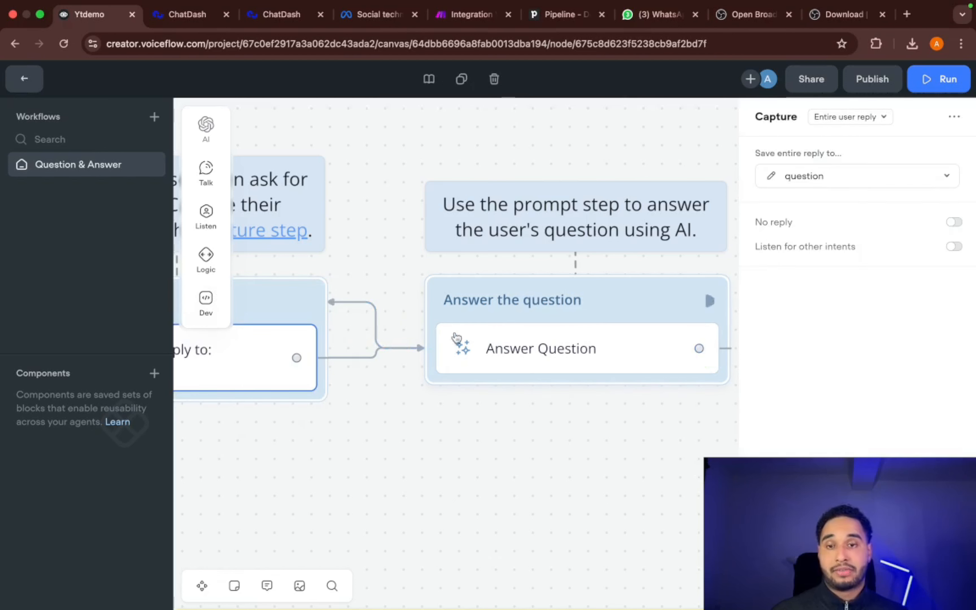
{"action": "scroll", "coordinate": [463, 346], "scroll_direction": "left", "scroll_amount": 5}
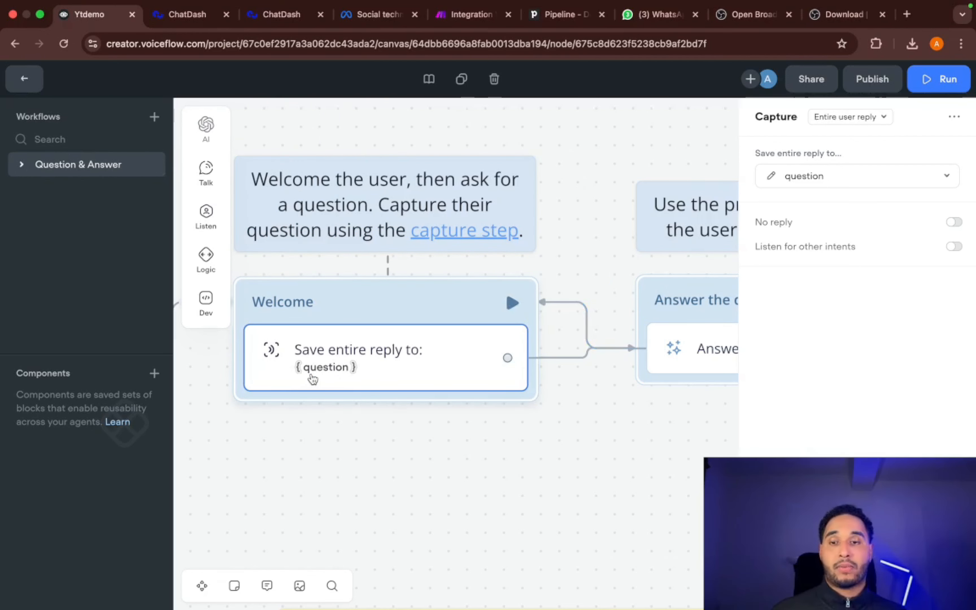
{"action": "left_click", "coordinate": [608, 280]}
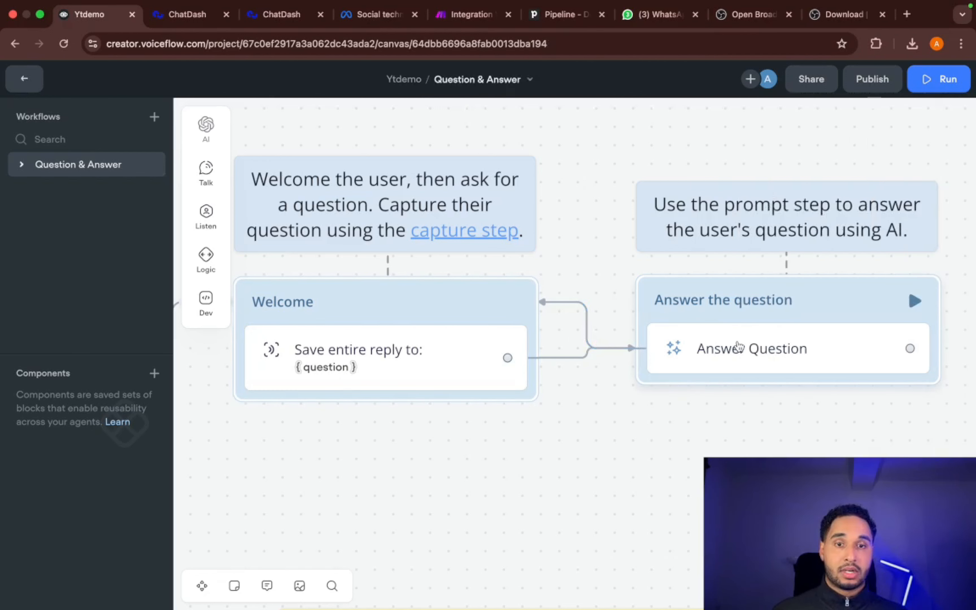
- Open the Answer Question prompt for editing and review its system instructions
{"action": "left_click", "coordinate": [738, 347]}
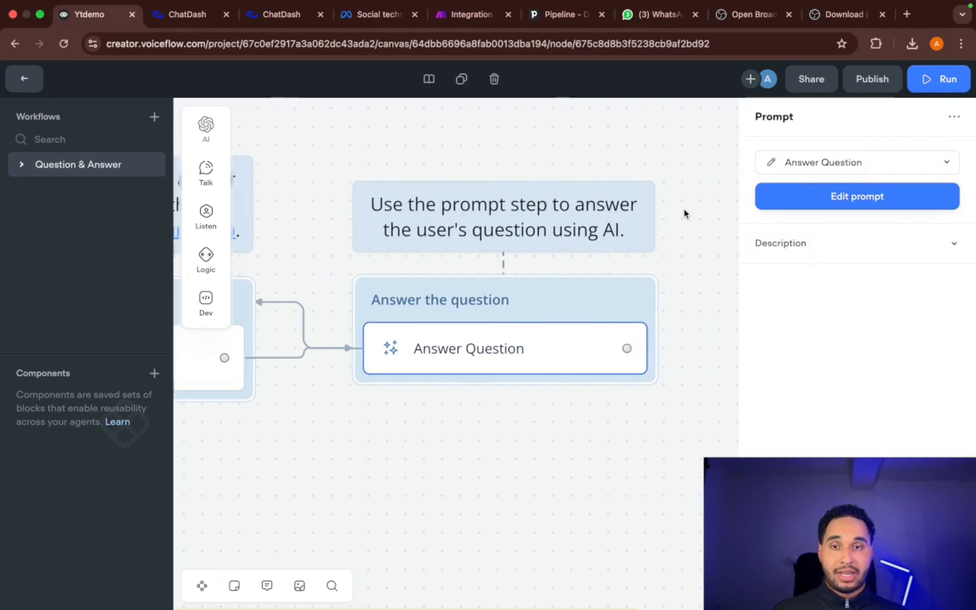
{"action": "left_click", "coordinate": [771, 161]}
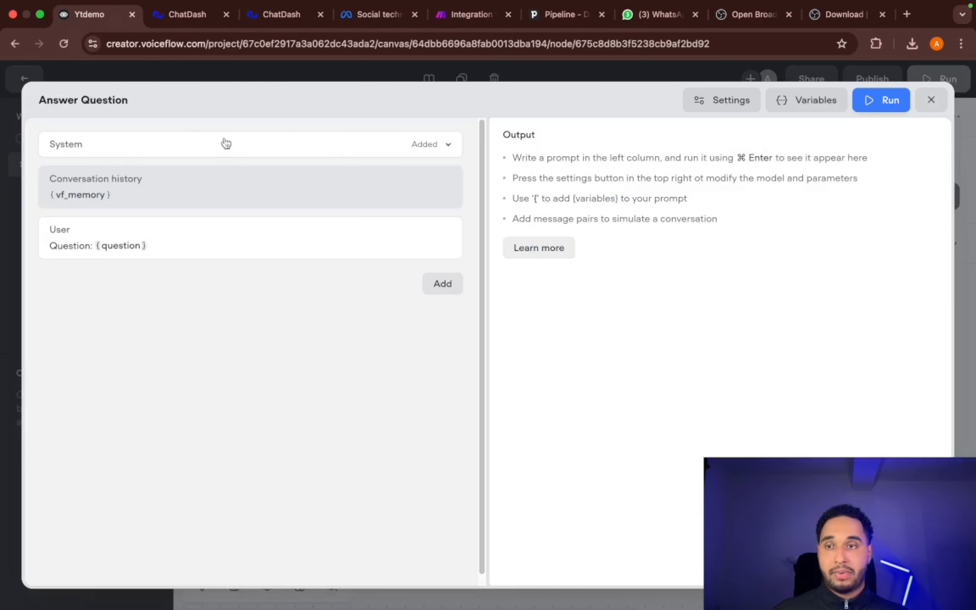
{"action": "left_click", "coordinate": [87, 144]}
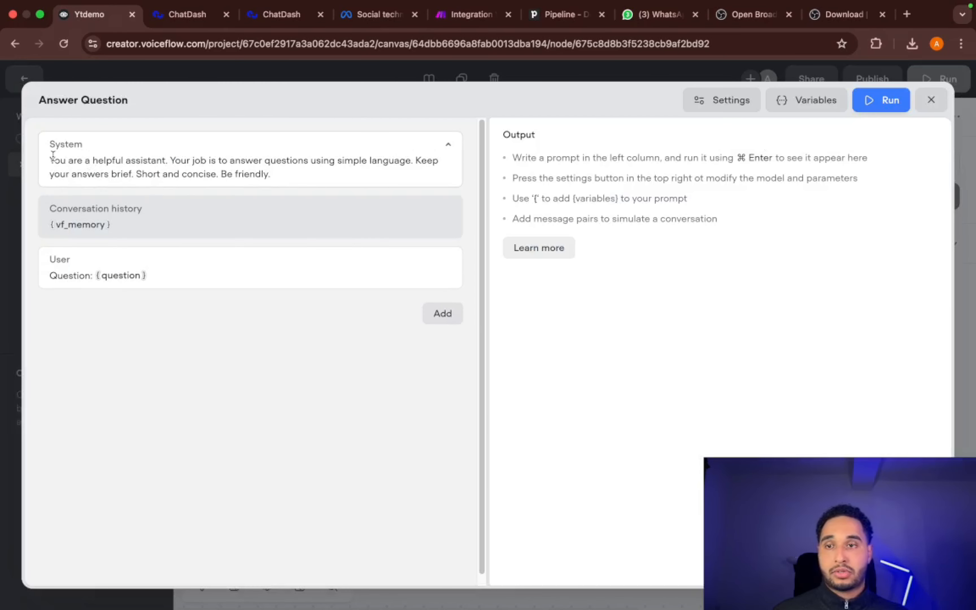
{"action": "left_click_drag", "start_coordinate": [51, 159], "coordinate": [272, 180]}
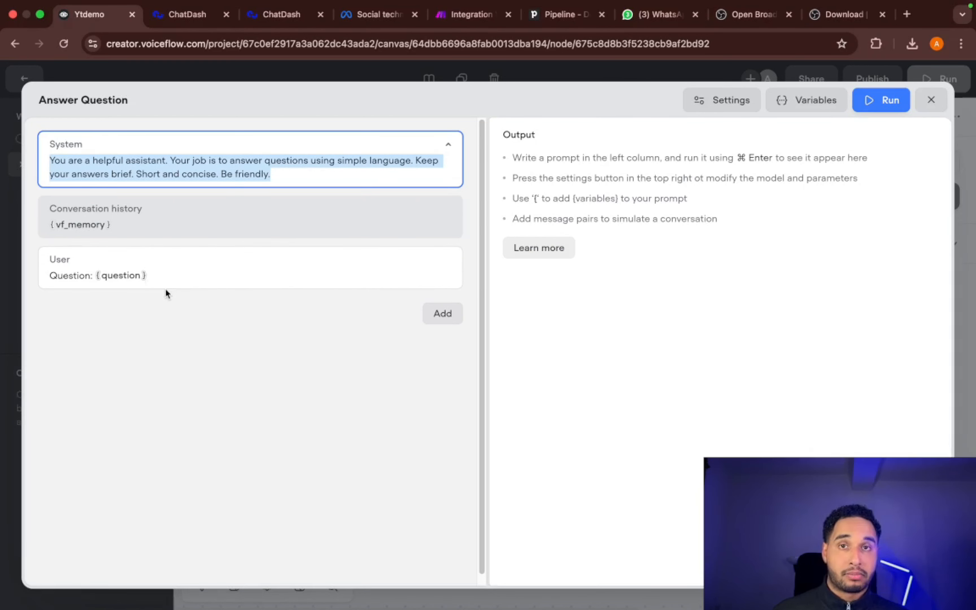
- Set the Answer Question prompt's max tokens to 236 and close the prompt editor
{"action": "left_click", "coordinate": [715, 112]}
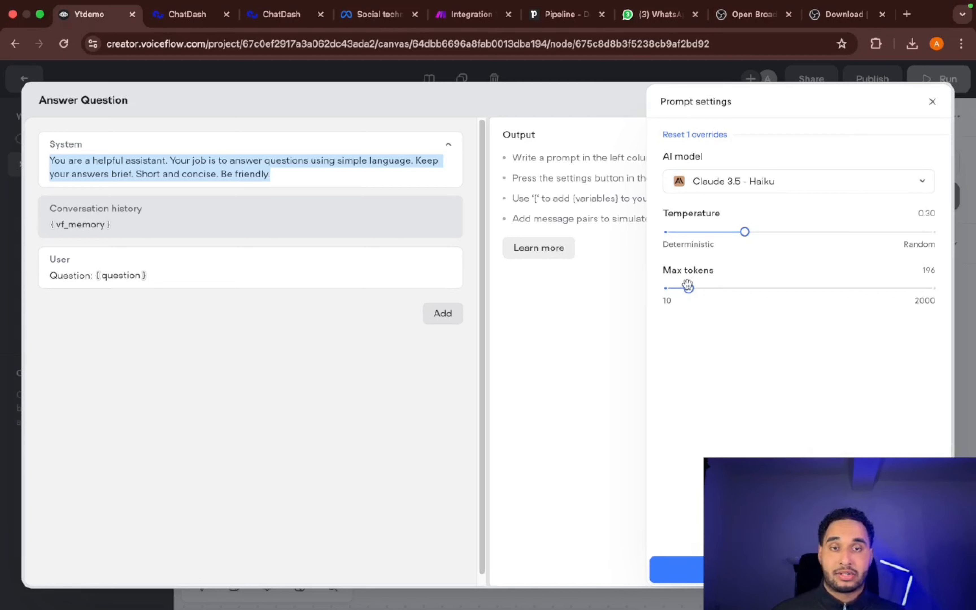
{"action": "left_click_drag", "start_coordinate": [689, 287], "coordinate": [781, 296]}
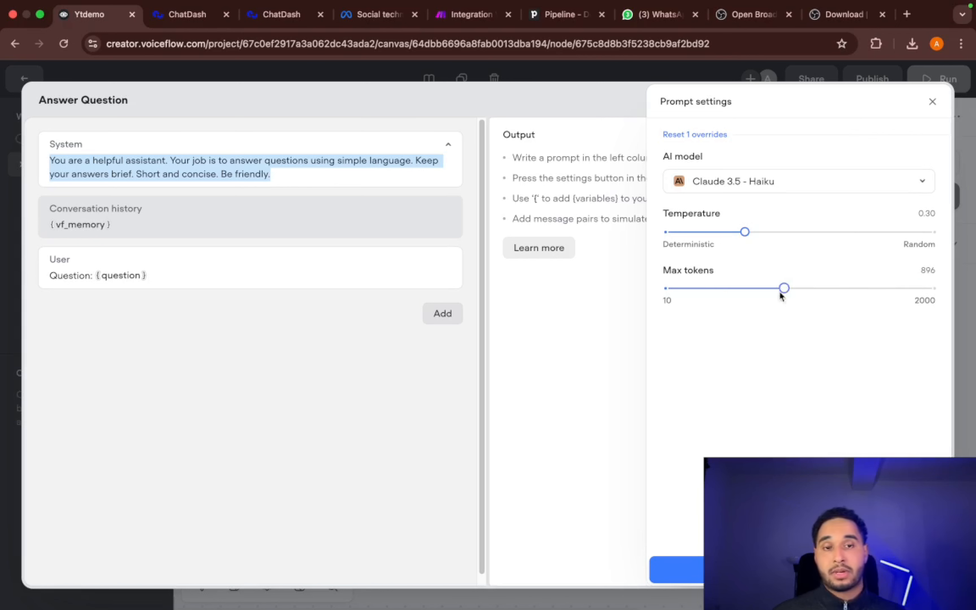
{"action": "left_click_drag", "start_coordinate": [707, 298], "coordinate": [695, 299]}
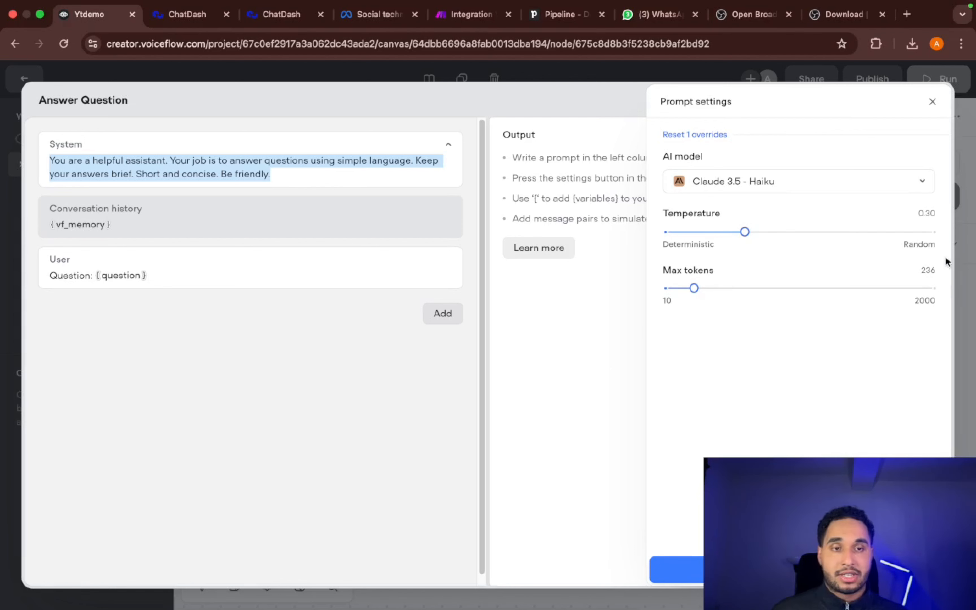
{"action": "left_click", "coordinate": [572, 327]}
{"action": "left_click", "coordinate": [931, 99]}
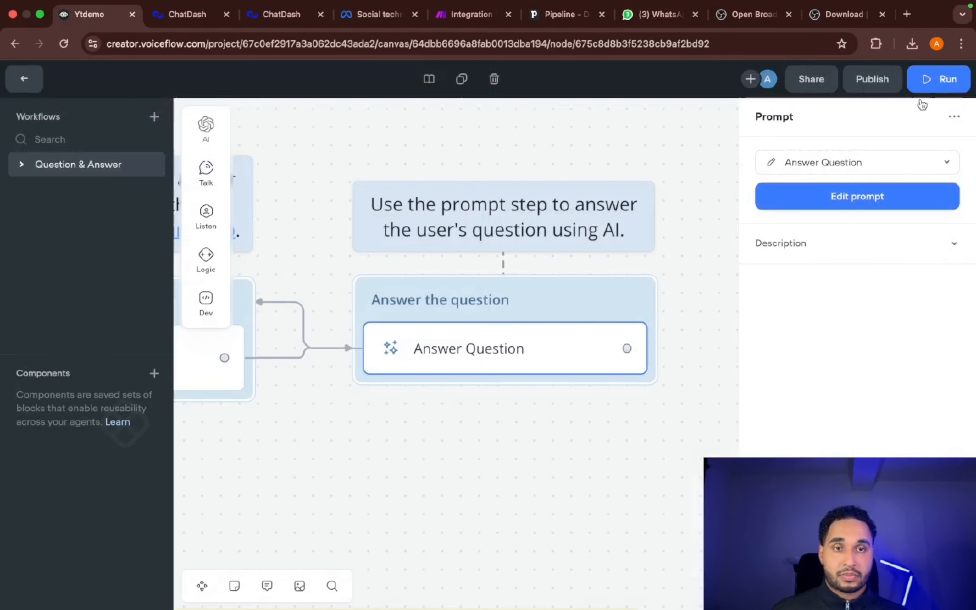
- Test the agent by running it and sending the message "Hi", and return to the workflow canvas
{"action": "left_click", "coordinate": [935, 83]}
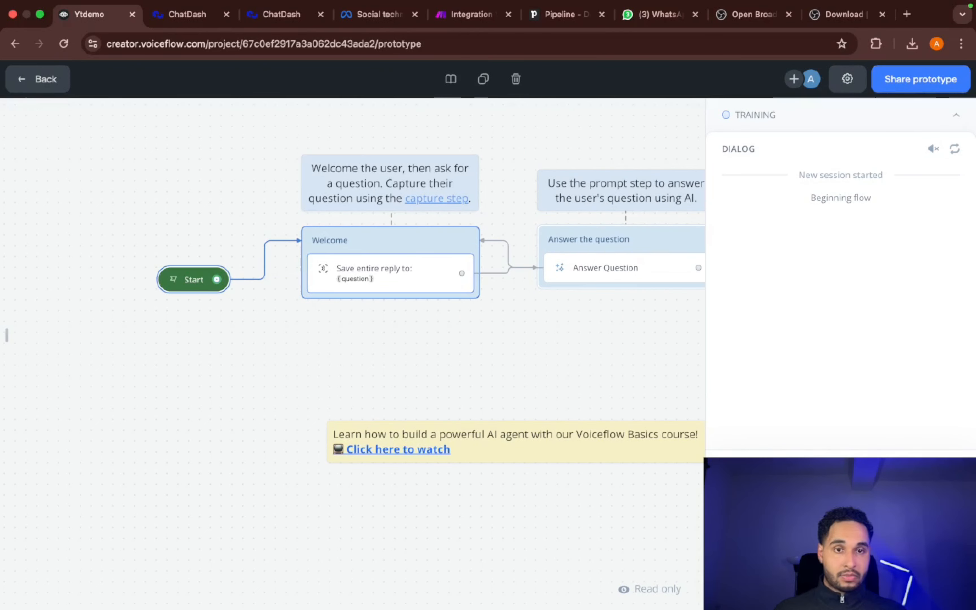
{"action": "type", "text": "Hi"}
{"action": "key", "text": "Return"}
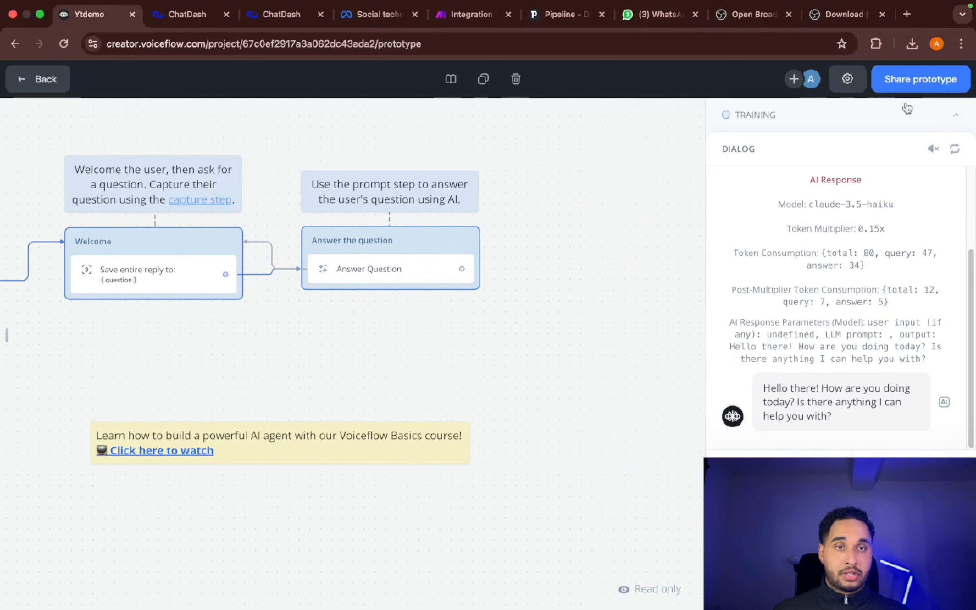
{"action": "left_click", "coordinate": [956, 115]}
{"action": "left_click", "coordinate": [38, 81]}
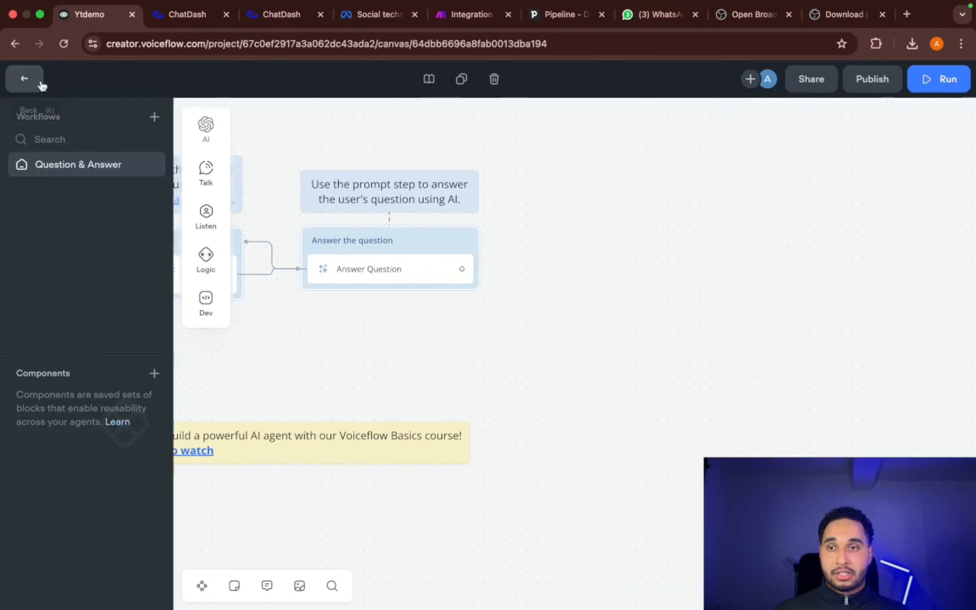
- Publish the agent, leaving the suggested version name V1 and the release notes as they are
{"action": "left_click", "coordinate": [873, 81]}
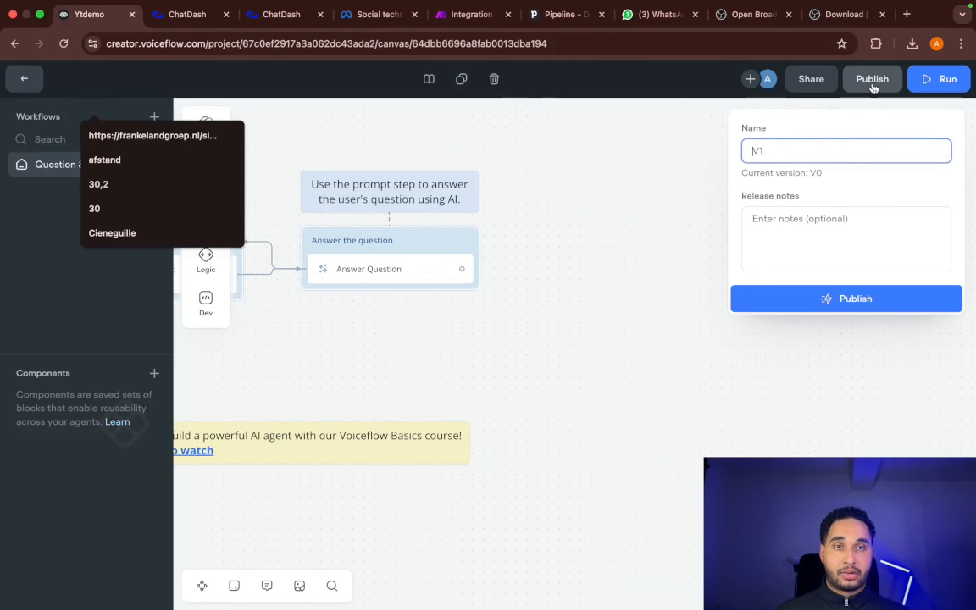
{"action": "left_click", "coordinate": [810, 298]}
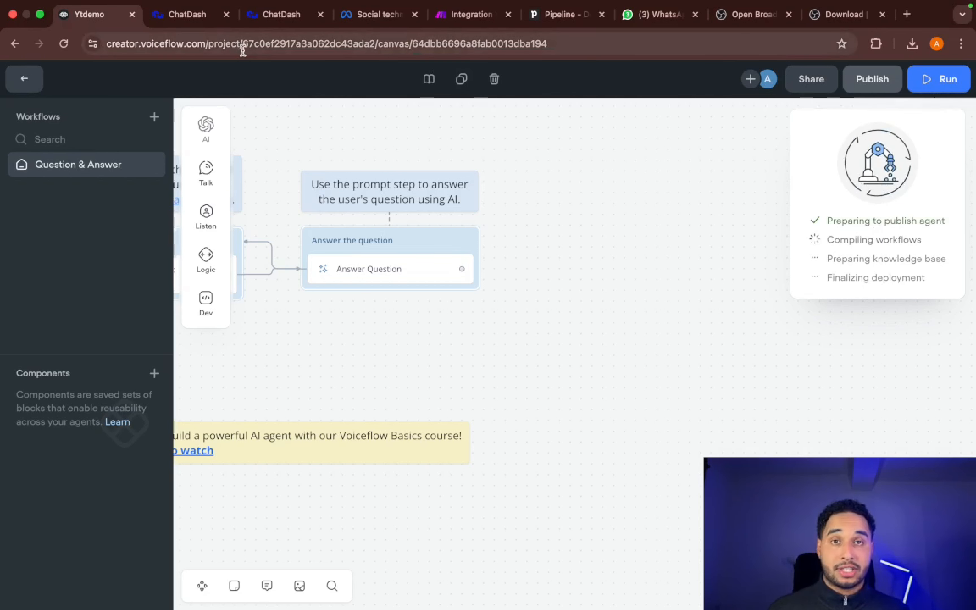
- Switch to the ChatDash website, close its chat widget and look through the homepage's dashboard preview and feature overview
{"action": "left_click", "coordinate": [214, 14]}
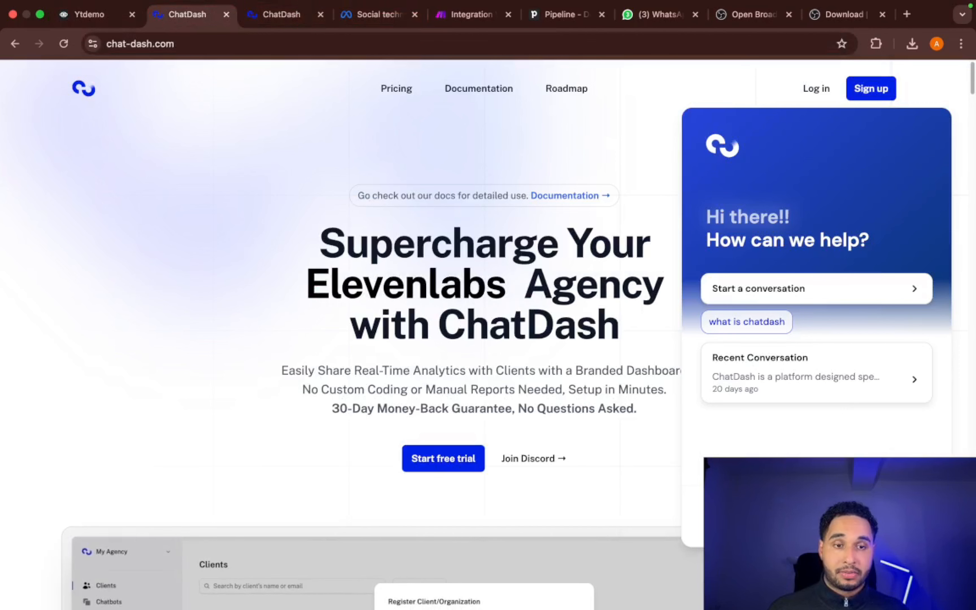
{"action": "left_click", "coordinate": [933, 574]}
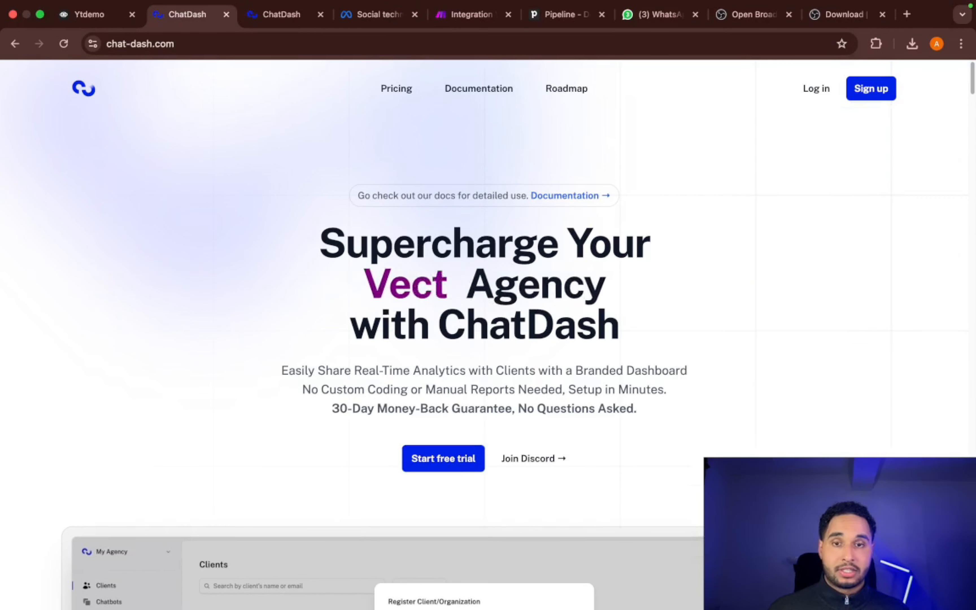
{"action": "scroll", "coordinate": [506, 442], "scroll_direction": "down", "scroll_amount": 6}
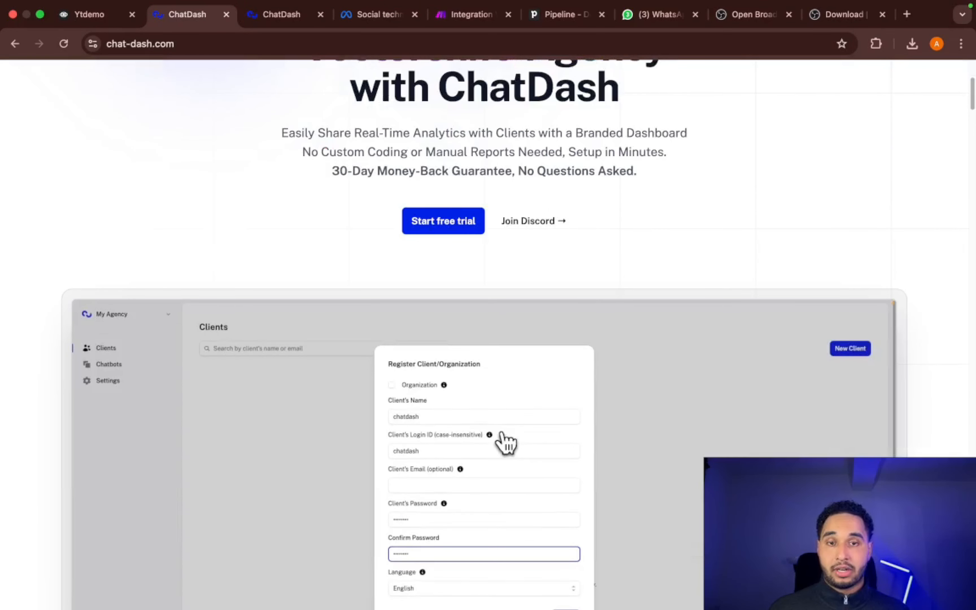
{"action": "scroll", "coordinate": [504, 444], "scroll_direction": "down", "scroll_amount": 3}
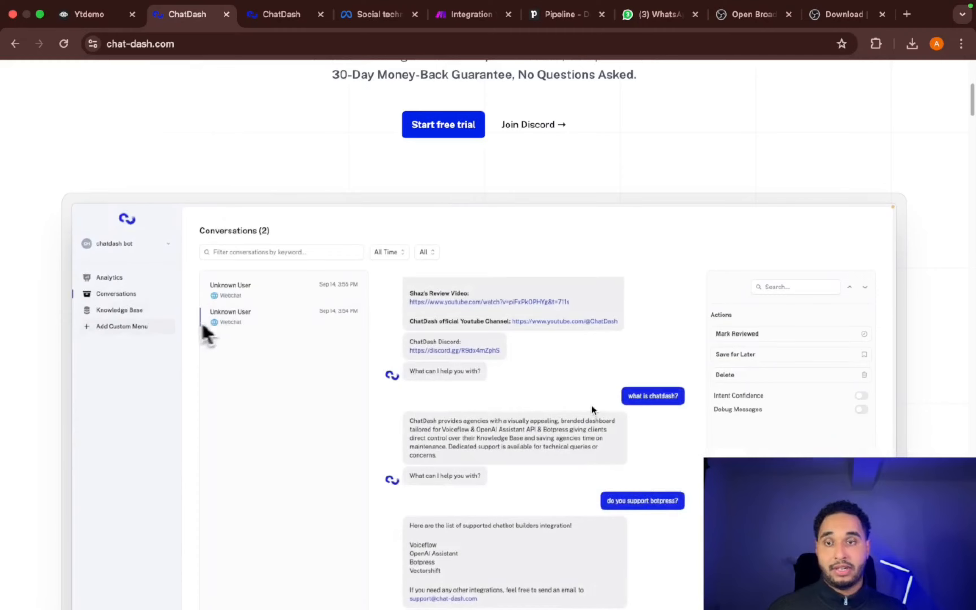
{"action": "scroll", "coordinate": [612, 336], "scroll_direction": "down", "scroll_amount": 10}
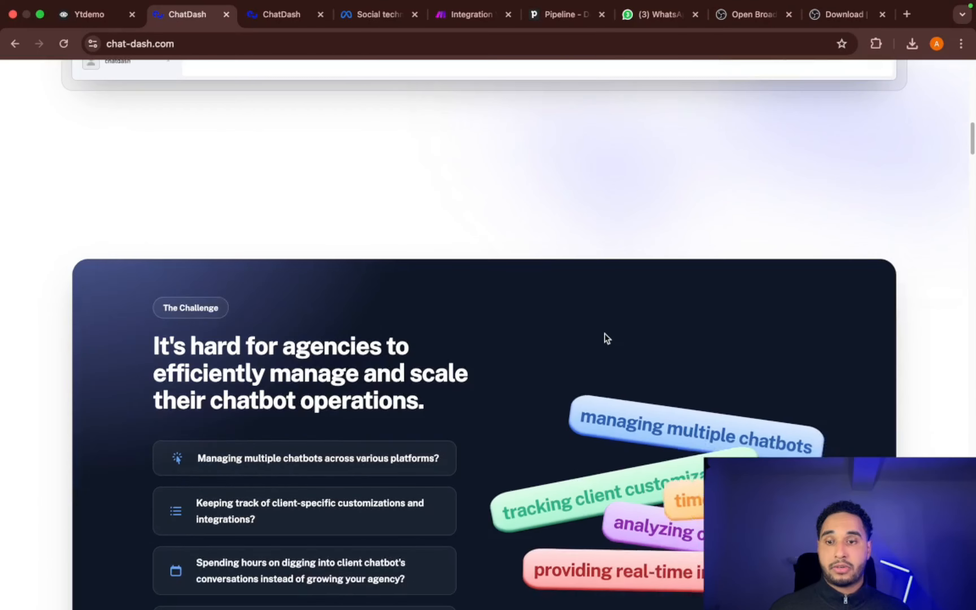
{"action": "scroll", "coordinate": [611, 325], "scroll_direction": "down", "scroll_amount": 15}
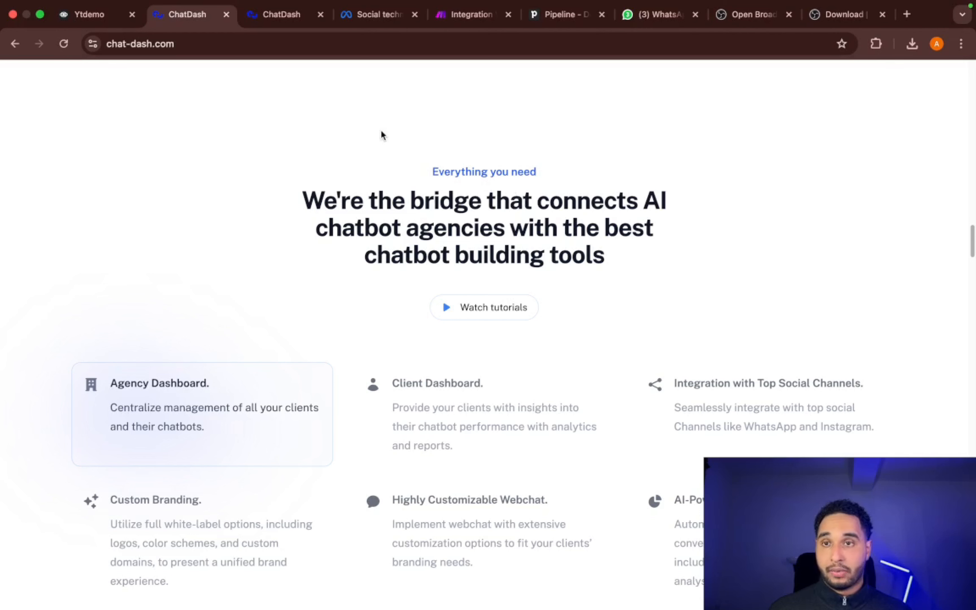
- Switch back to the Voiceflow project and copy the agent's primary API key from its integration settings
{"action": "left_click", "coordinate": [95, 16]}
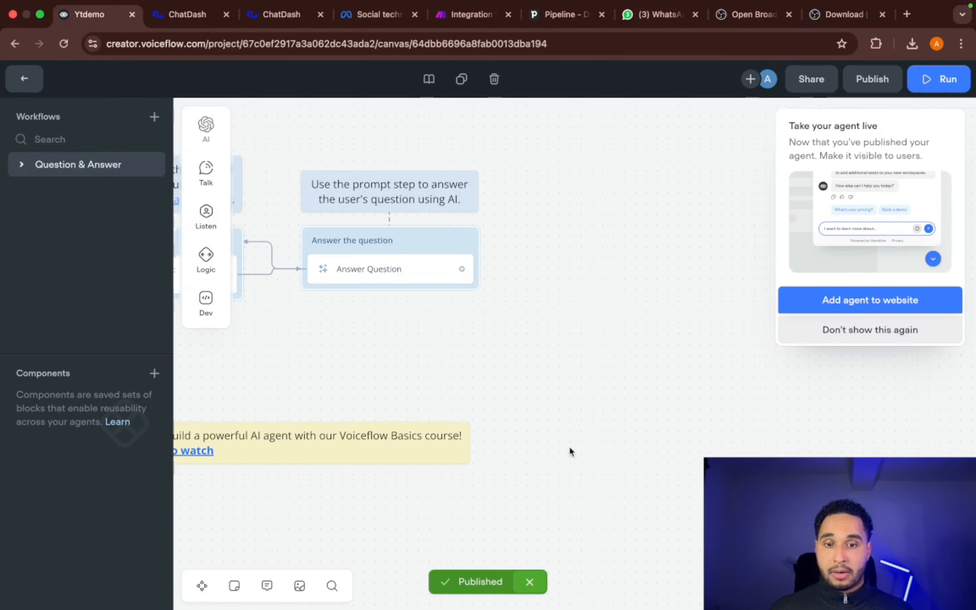
{"action": "left_click", "coordinate": [28, 86]}
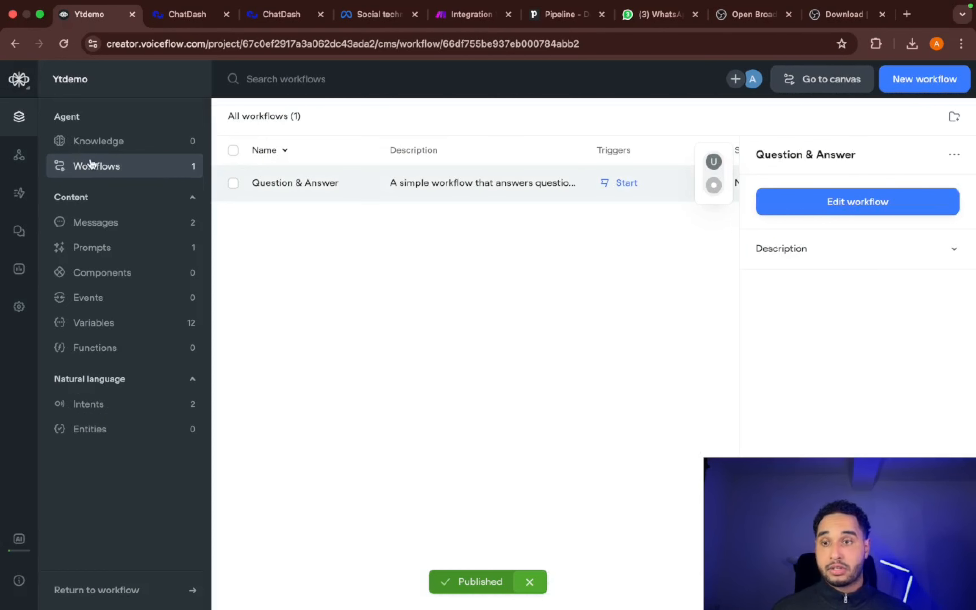
{"action": "left_click", "coordinate": [20, 158]}
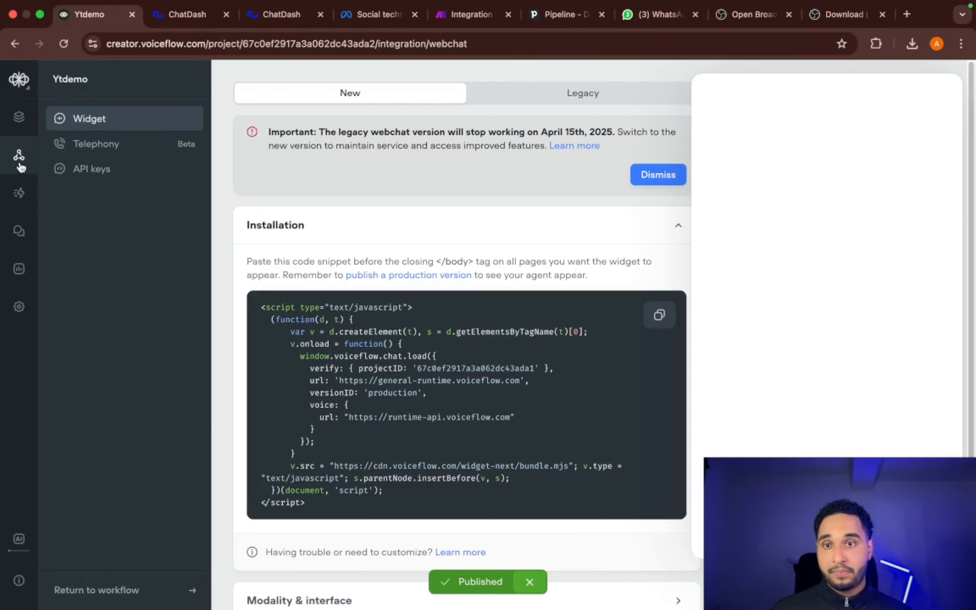
{"action": "left_click", "coordinate": [150, 172]}
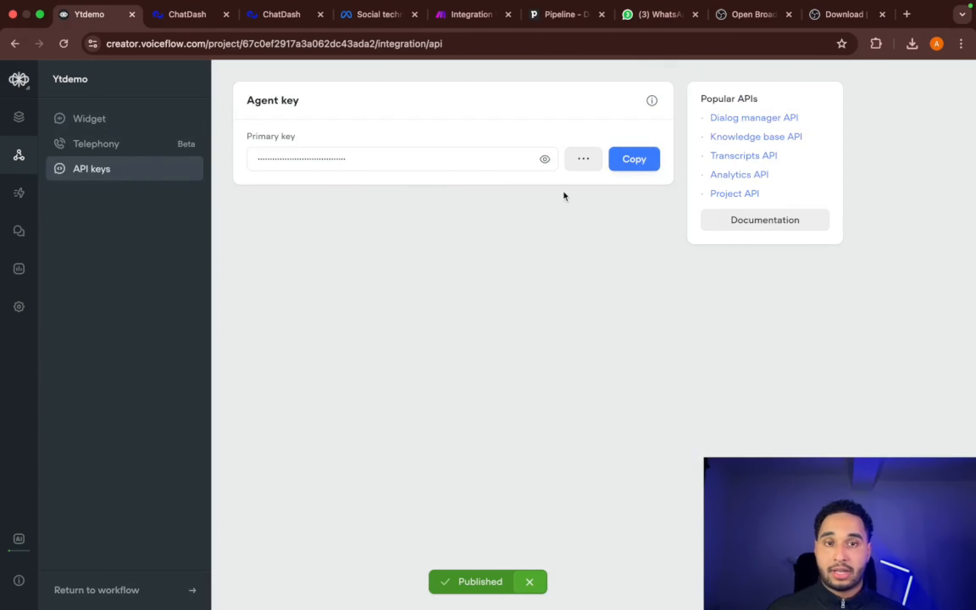
{"action": "left_click", "coordinate": [644, 158]}
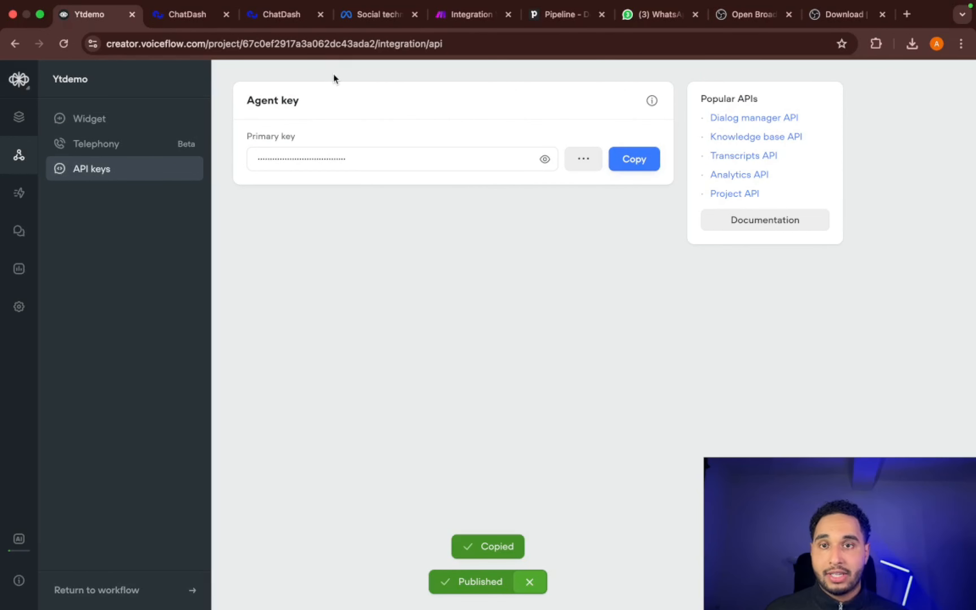
- Switch to the ChatDash agency dashboard and open its list of chatbots
{"action": "left_click", "coordinate": [204, 22]}
{"action": "scroll", "coordinate": [605, 135], "scroll_direction": "down", "scroll_amount": 5}
{"action": "scroll", "coordinate": [644, 138], "scroll_direction": "up", "scroll_amount": 15}
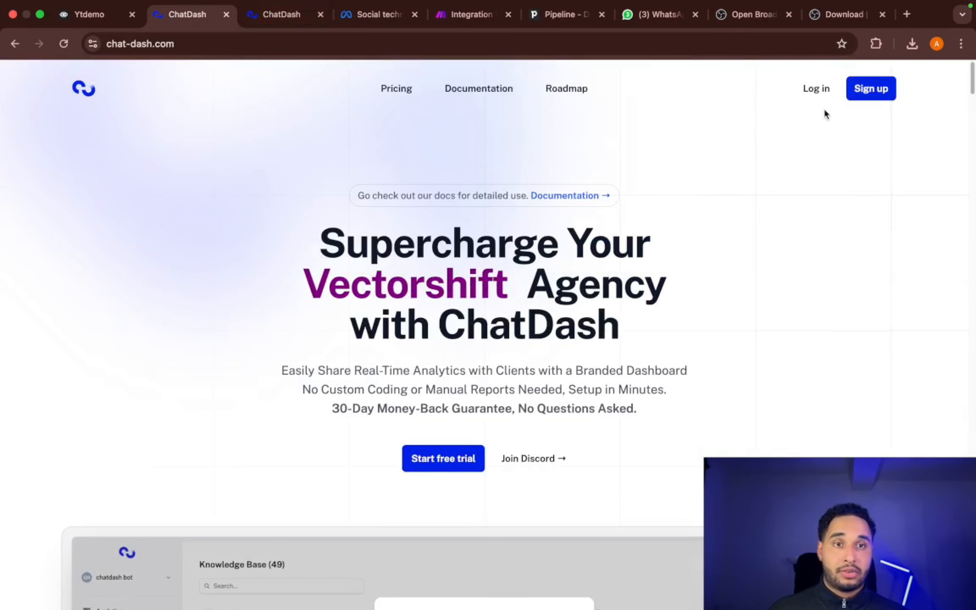
{"action": "left_click", "coordinate": [282, 14]}
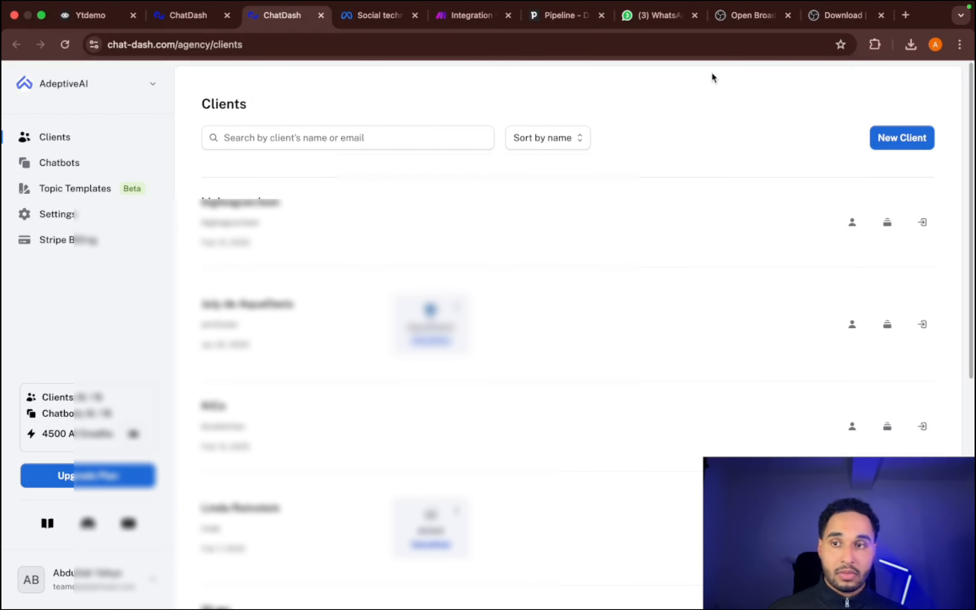
{"action": "left_click", "coordinate": [59, 163]}
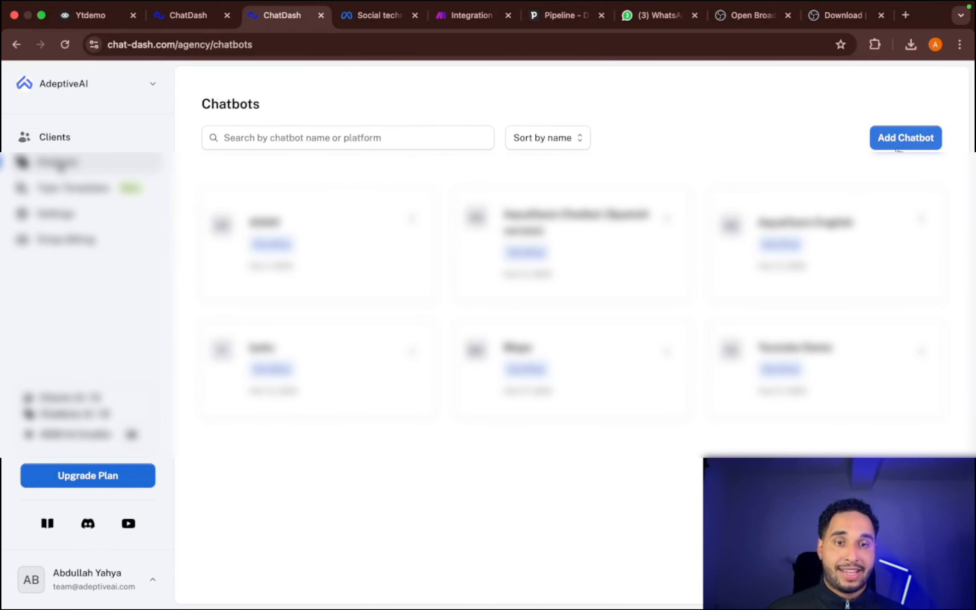
- Start adding a new chatbot with Voiceflow as the platform and name it Yt Demo Chatbot
{"action": "left_click", "coordinate": [903, 140]}
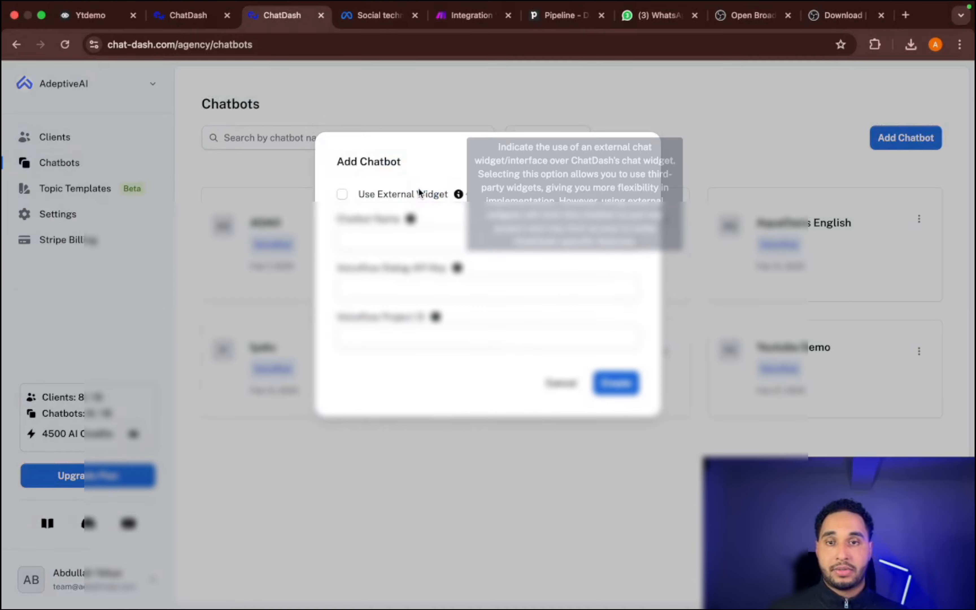
{"action": "left_click", "coordinate": [562, 384]}
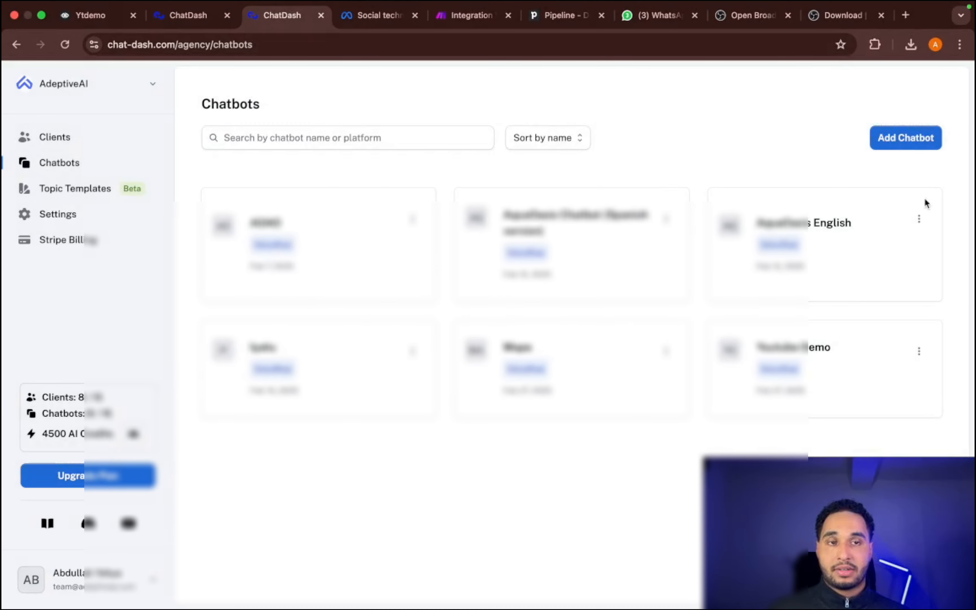
{"action": "left_click", "coordinate": [878, 138]}
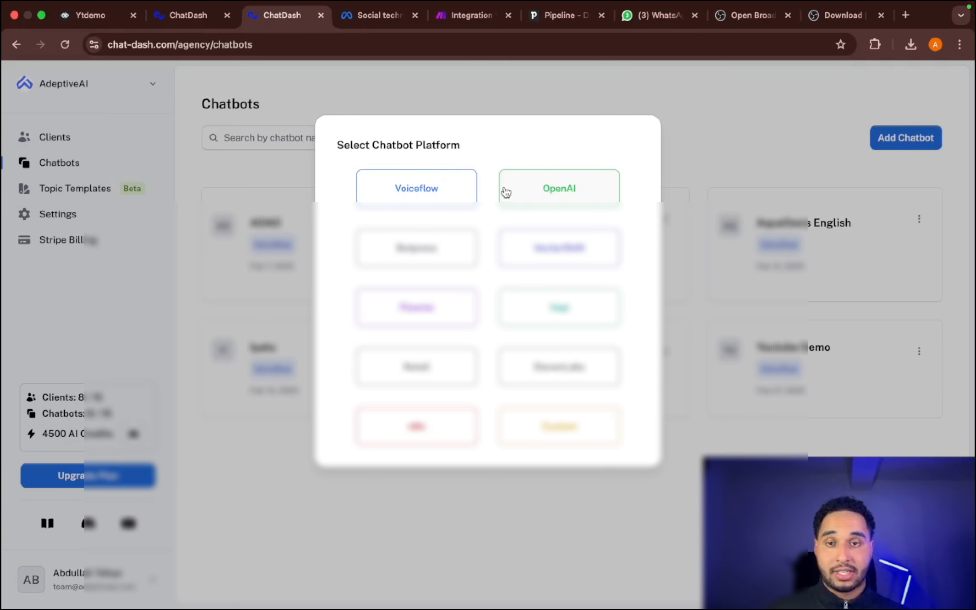
{"action": "left_click", "coordinate": [461, 192]}
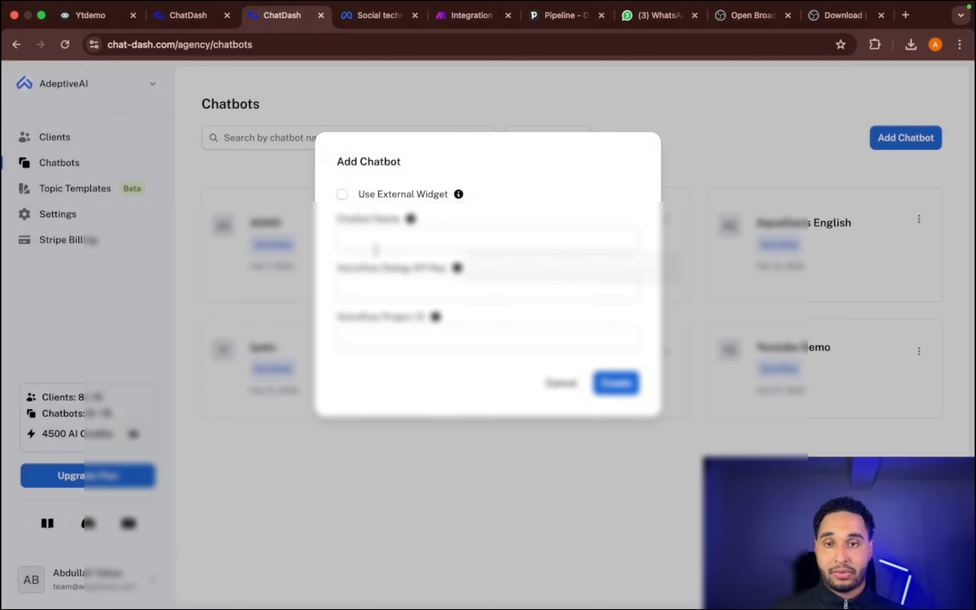
{"action": "left_click", "coordinate": [375, 247]}
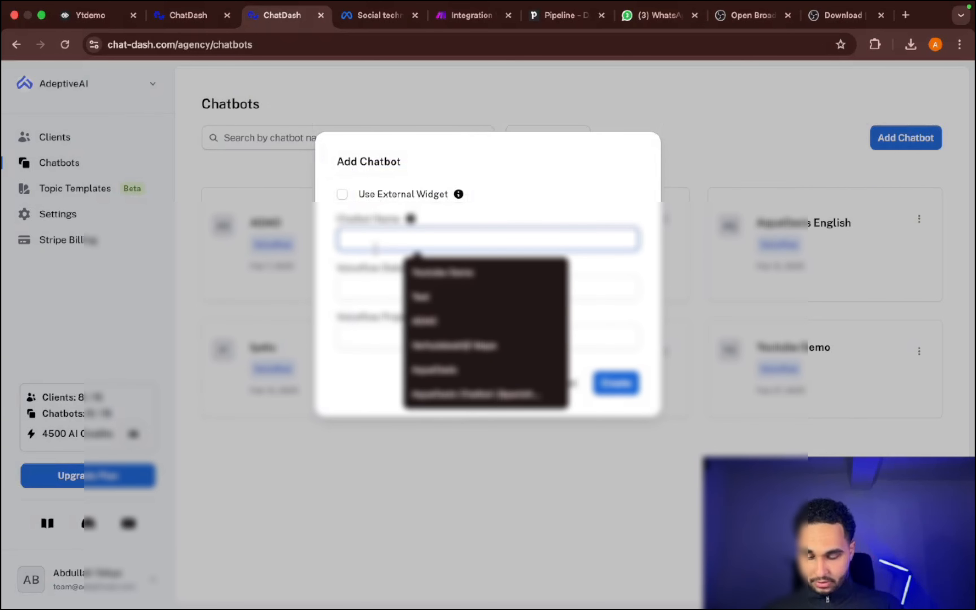
{"action": "type", "text": "Yt Demo"}
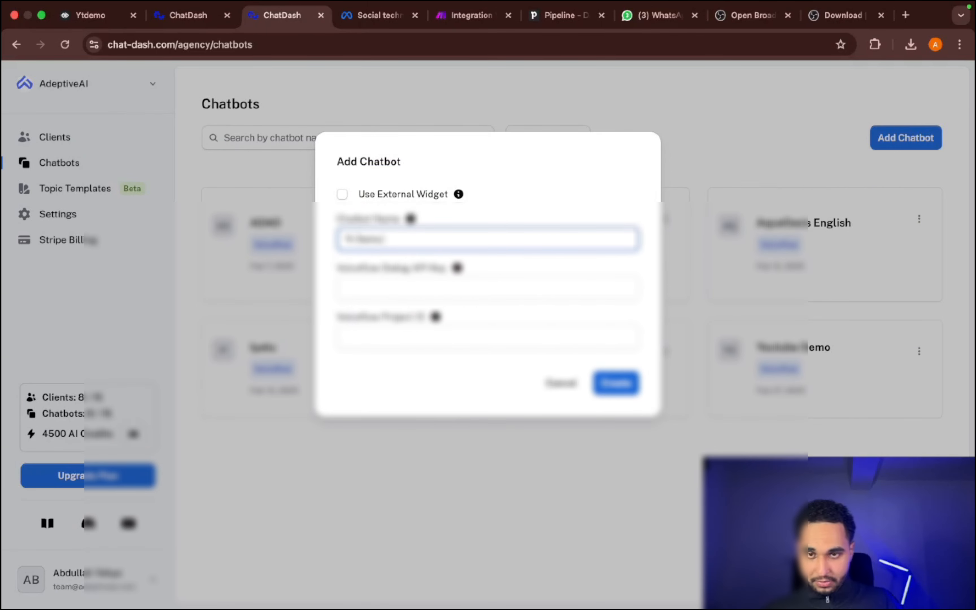
{"action": "type", "text": " Chatbot"}
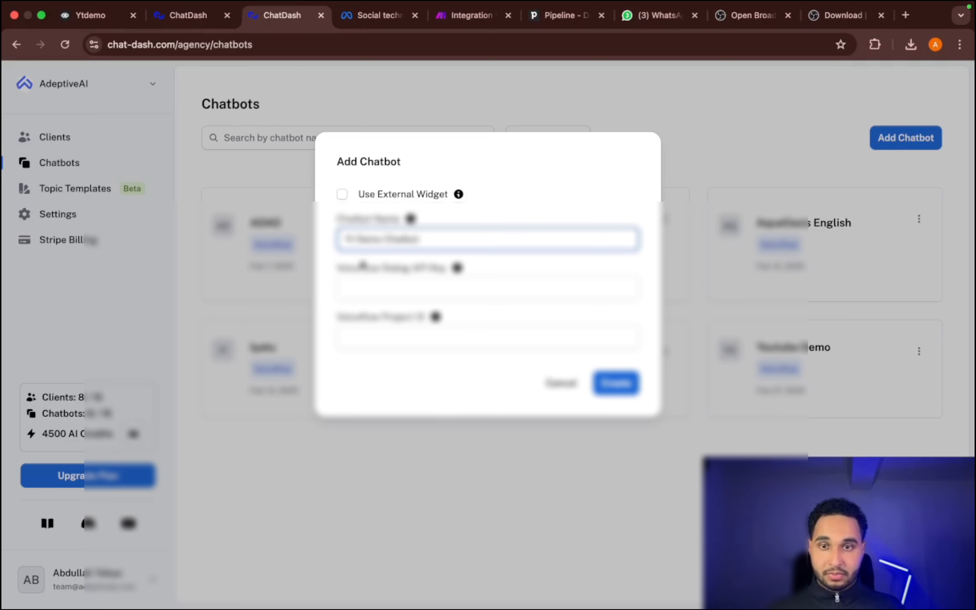
- Paste the copied agent key as the new chatbot's Voiceflow Dialog API Key
{"action": "left_click", "coordinate": [377, 295]}
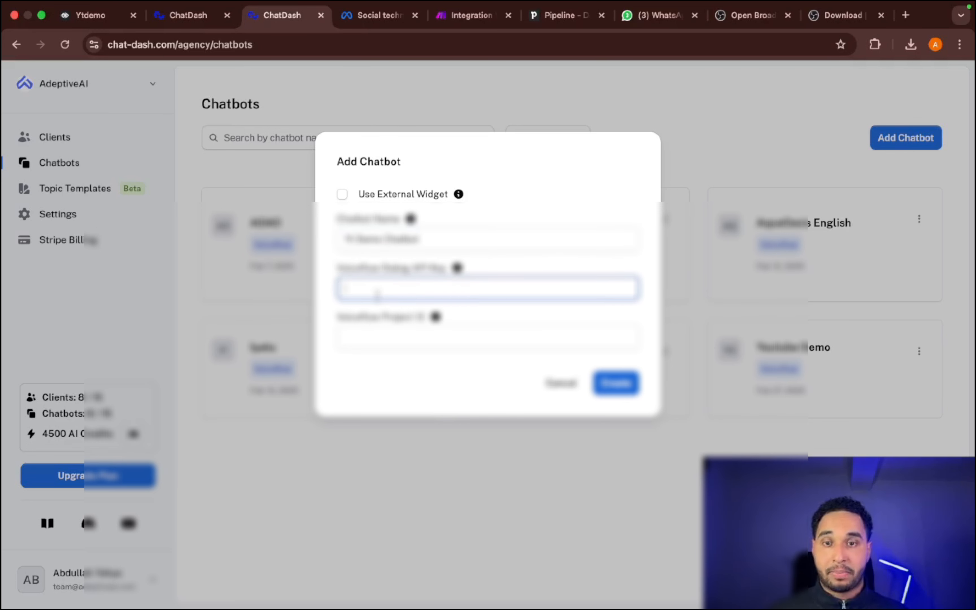
{"action": "right_click", "coordinate": [377, 295]}
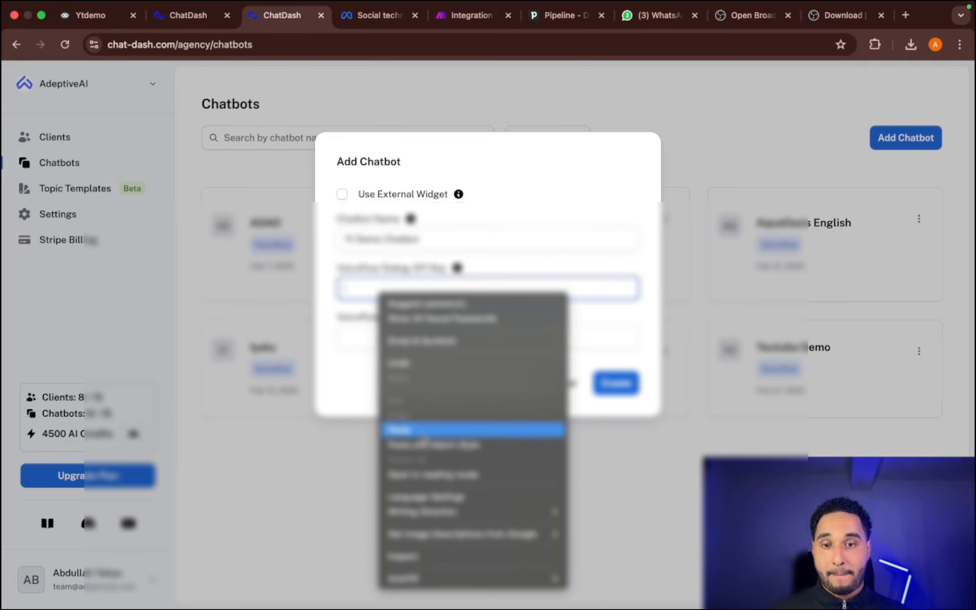
{"action": "left_click", "coordinate": [428, 429]}
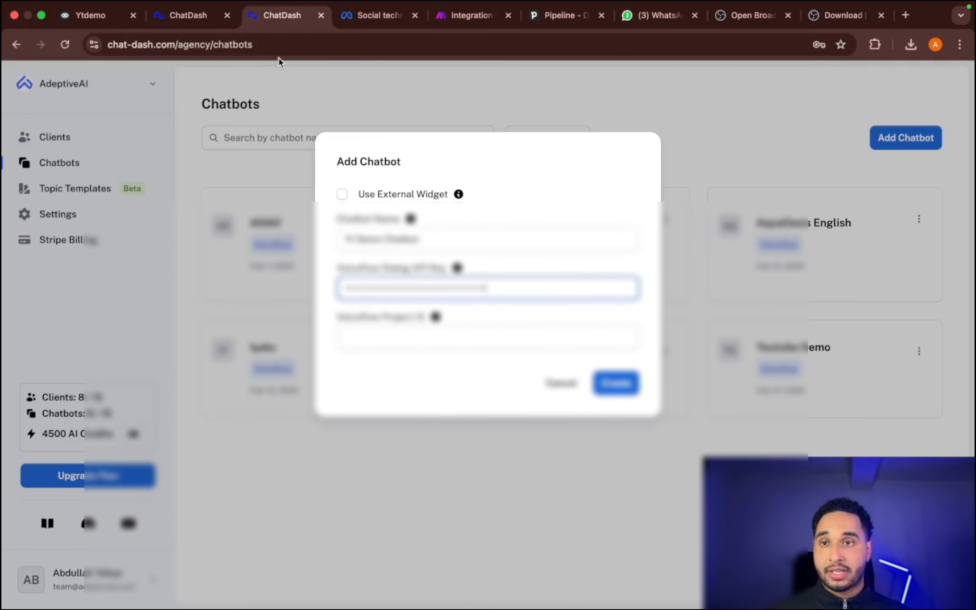
- Copy the project ID from the Voiceflow agent's general settings, paste it as the ChatDash chatbot's Voiceflow Project ID and create the chatbot
{"action": "left_click", "coordinate": [86, 21]}
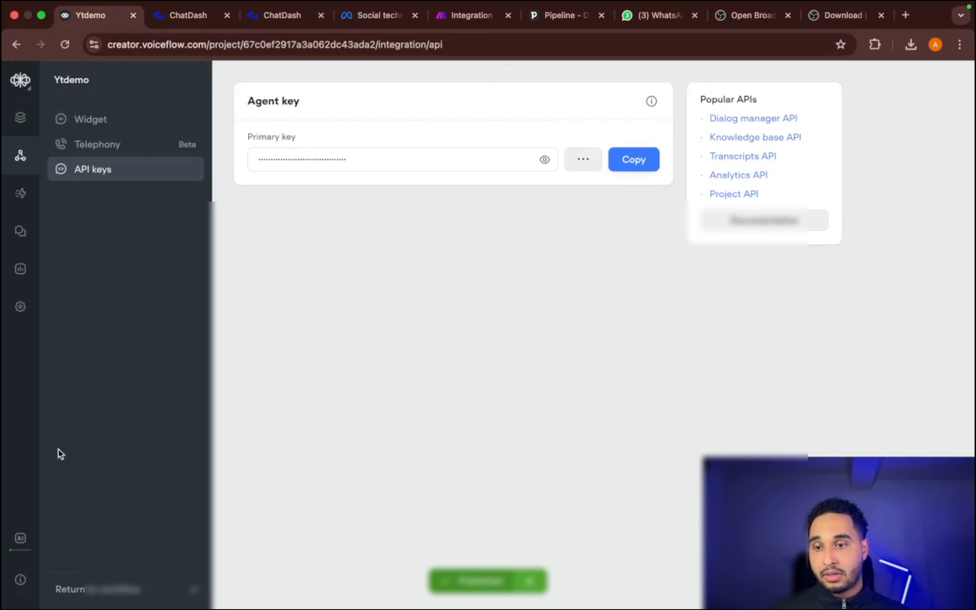
{"action": "left_click", "coordinate": [17, 318]}
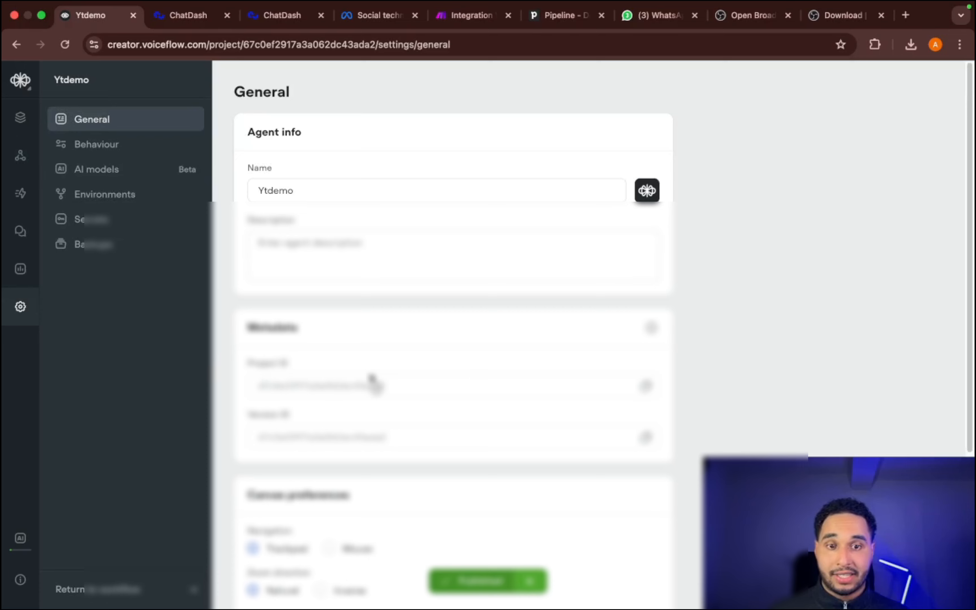
{"action": "left_click", "coordinate": [646, 386]}
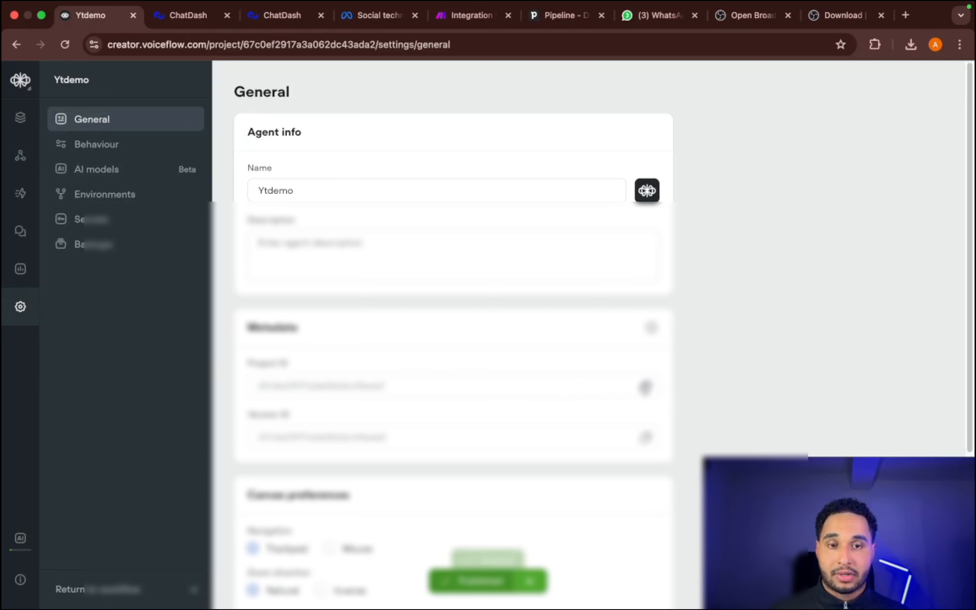
{"action": "left_click", "coordinate": [266, 18]}
{"action": "right_click", "coordinate": [424, 341]}
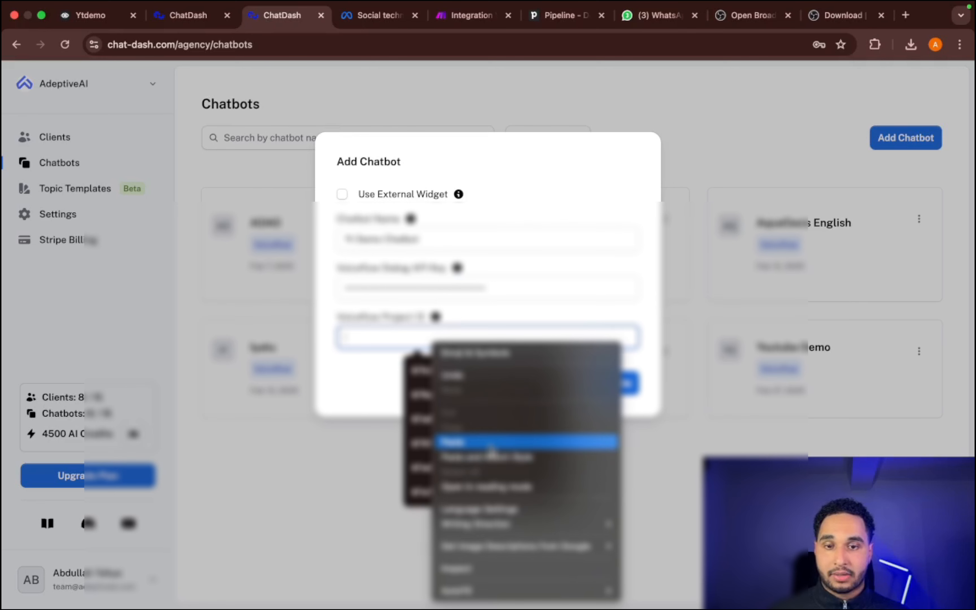
{"action": "left_click", "coordinate": [464, 442]}
{"action": "left_click", "coordinate": [614, 389]}
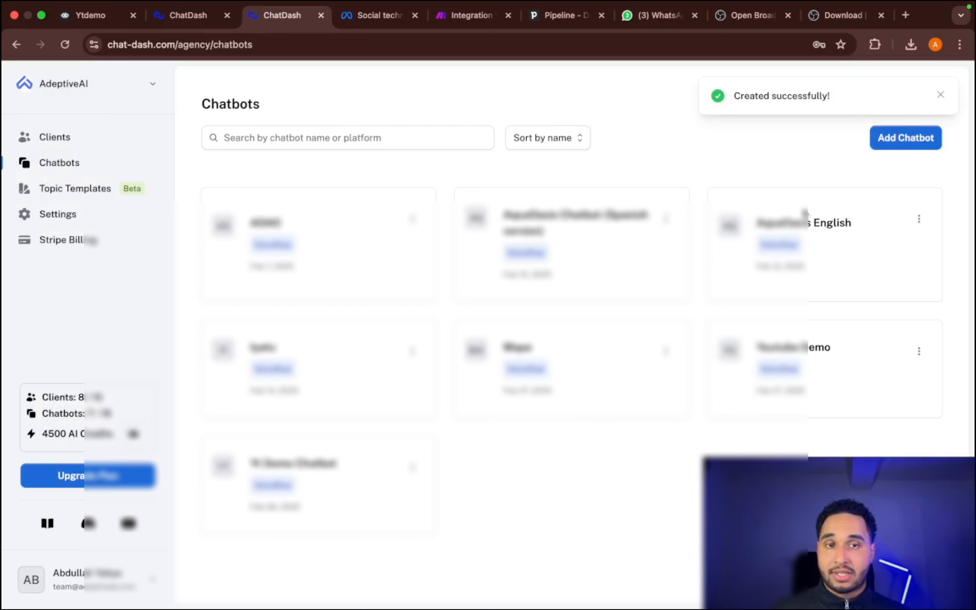
- Assign the Yt Demo Chatbot to the client Test client, keeping the suggested project name
{"action": "left_click", "coordinate": [117, 142]}
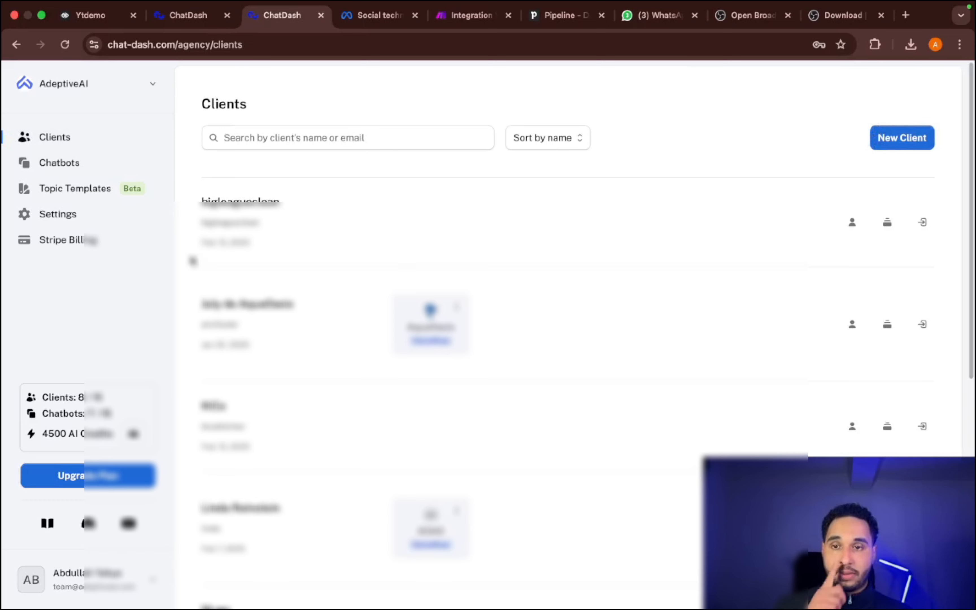
{"action": "scroll", "coordinate": [347, 368], "scroll_direction": "down", "scroll_amount": 2}
{"action": "scroll", "coordinate": [352, 368], "scroll_direction": "down", "scroll_amount": 8}
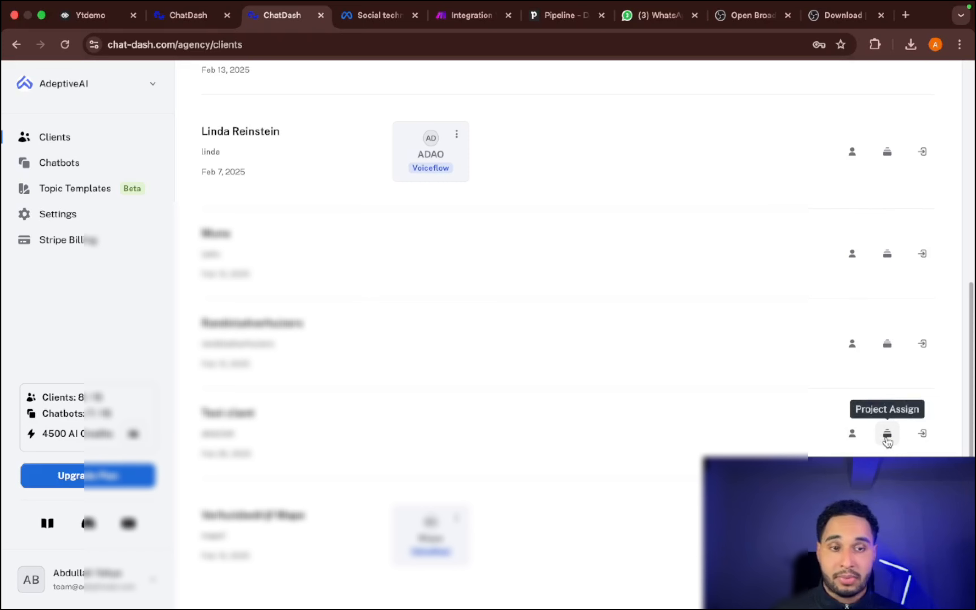
{"action": "left_click", "coordinate": [887, 436]}
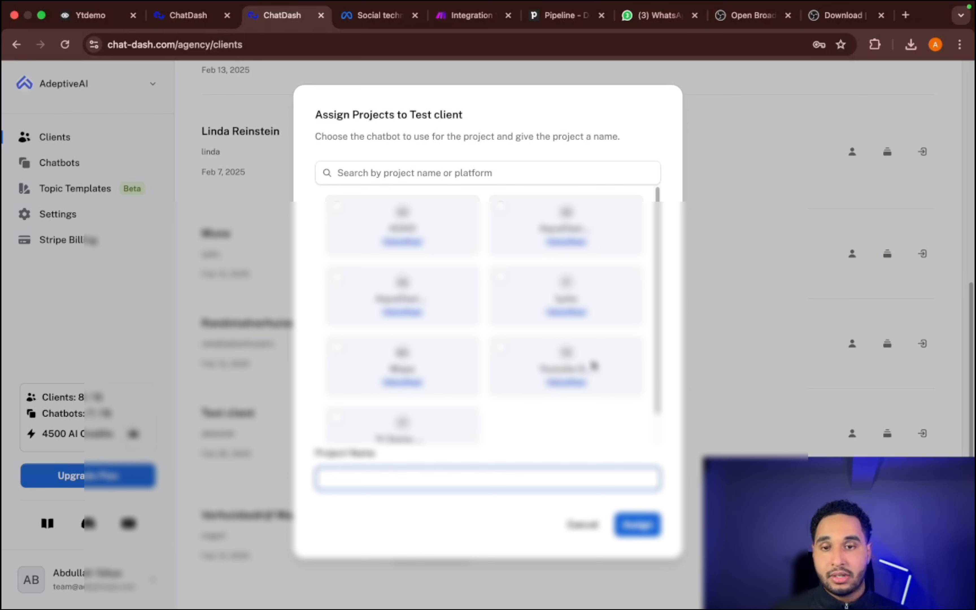
{"action": "scroll", "coordinate": [592, 365], "scroll_direction": "down", "scroll_amount": 2}
{"action": "left_click", "coordinate": [339, 394]}
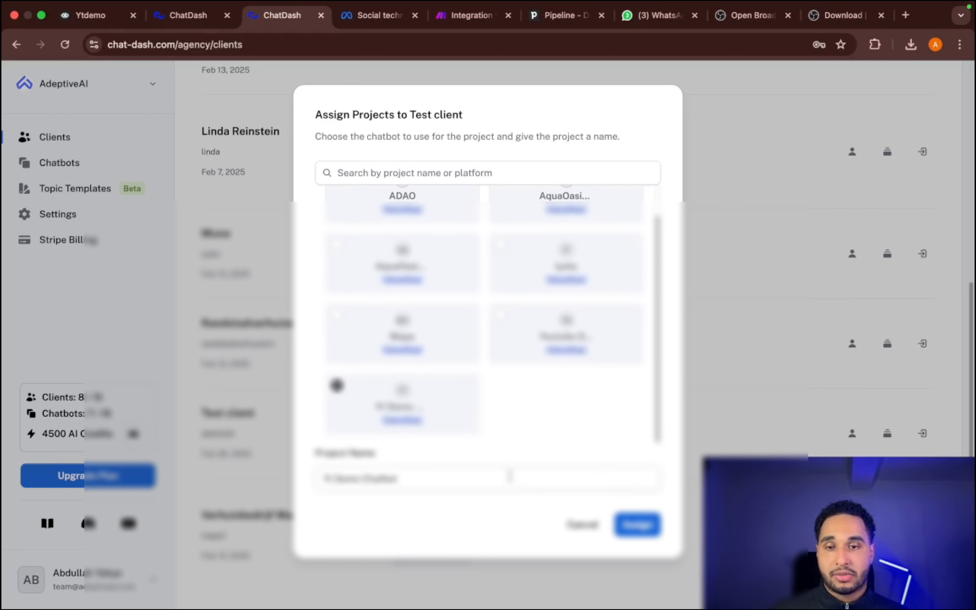
{"action": "left_click", "coordinate": [641, 526]}
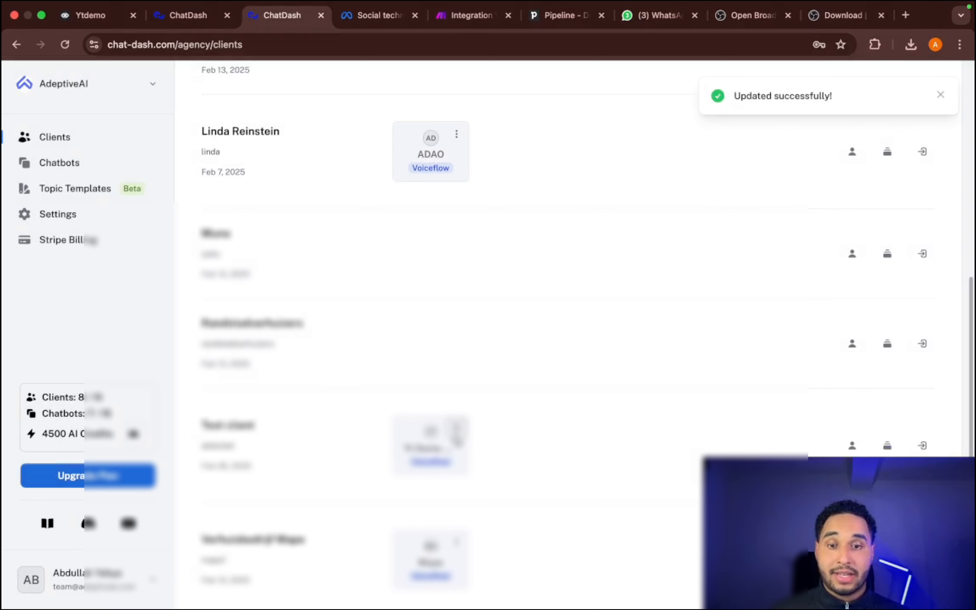
- Open the project settings of Test client's chatbot and test it by sending the message "Hi" in the widget preview
{"action": "left_click", "coordinate": [457, 430]}
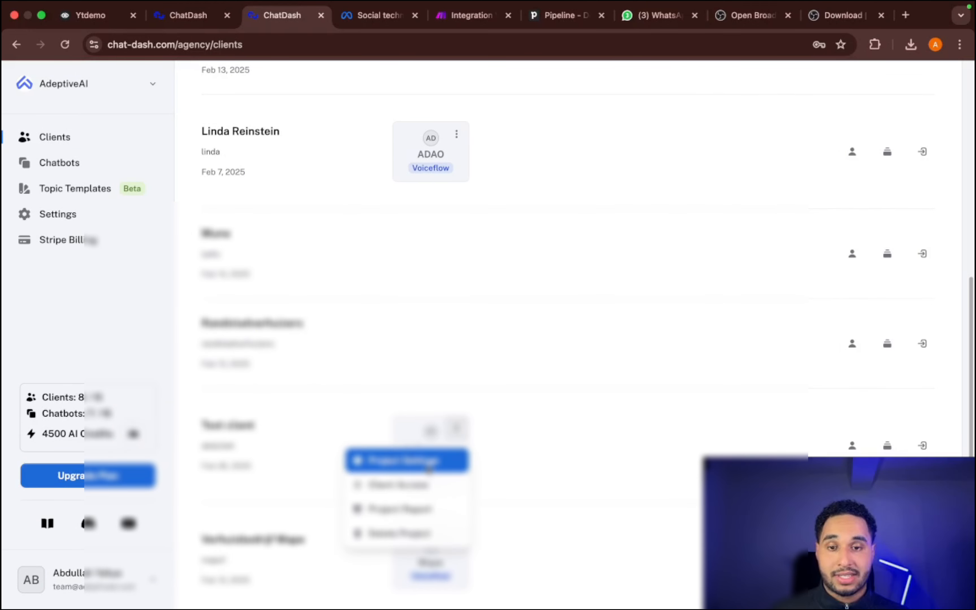
{"action": "left_click", "coordinate": [429, 468]}
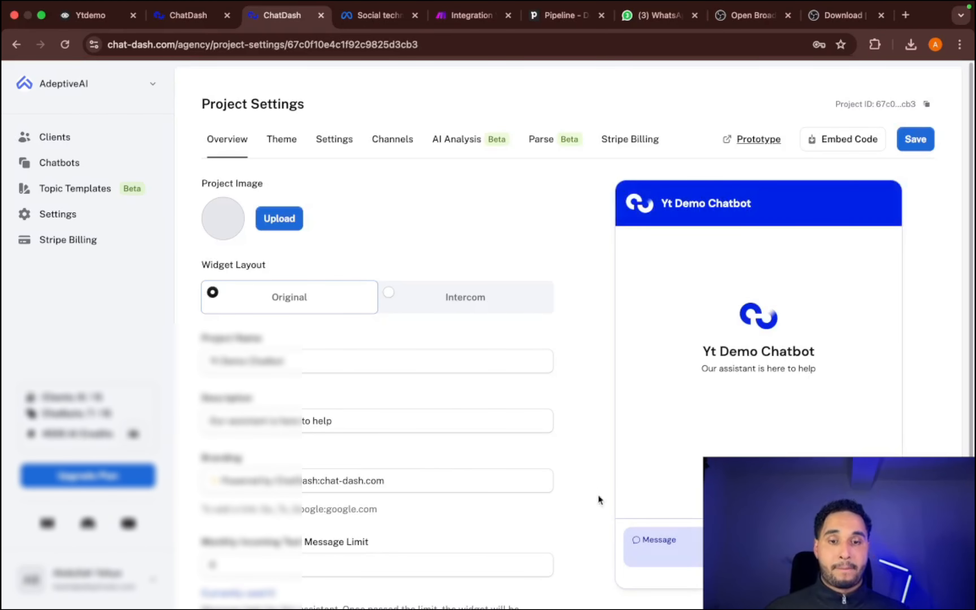
{"action": "left_click", "coordinate": [666, 552]}
{"action": "type", "text": "H"}
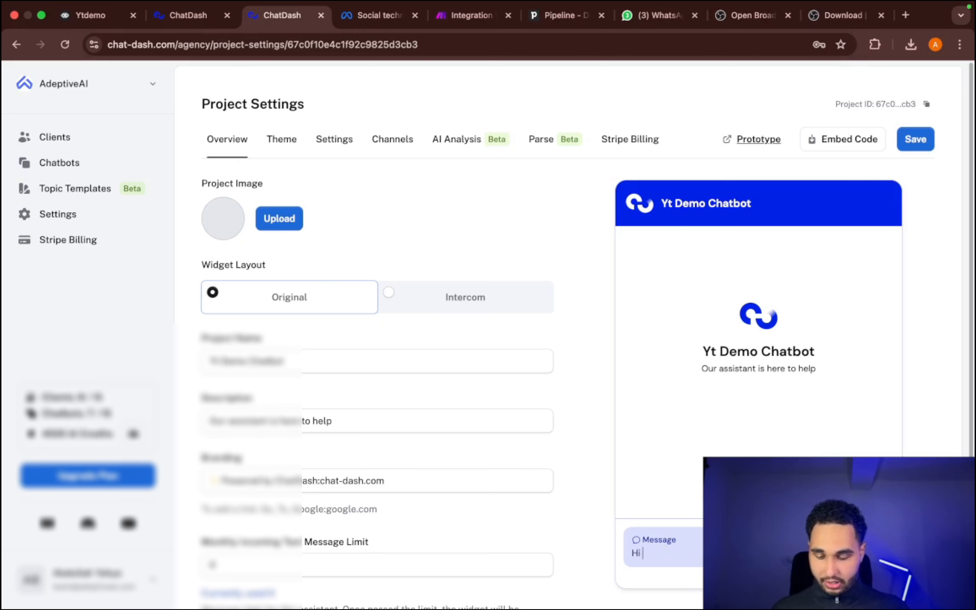
{"action": "type", "text": "i"}
{"action": "key", "text": "Return"}
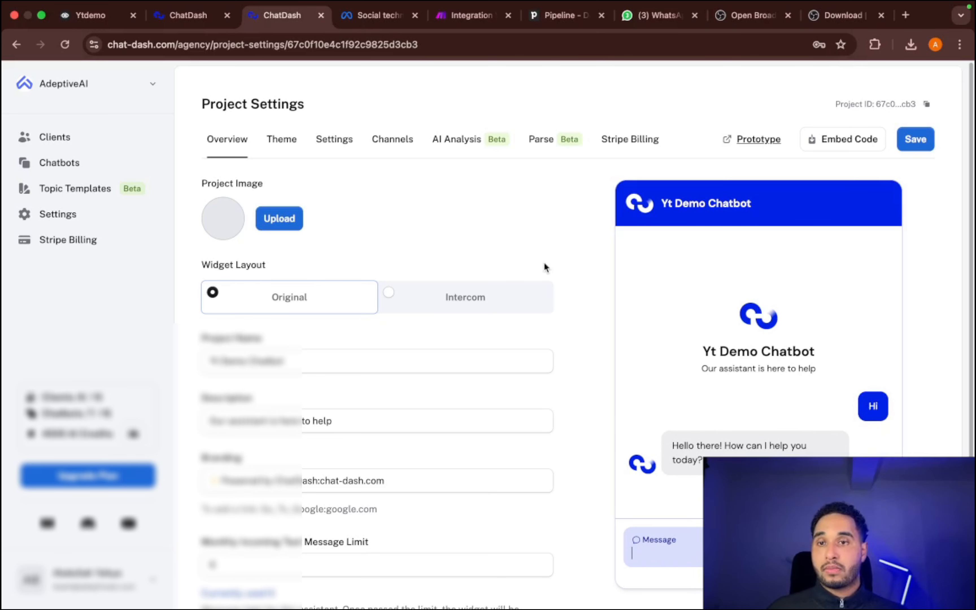
- Change the widget layout to Intercom and look through the remaining overview settings of the project
{"action": "left_click", "coordinate": [387, 293]}
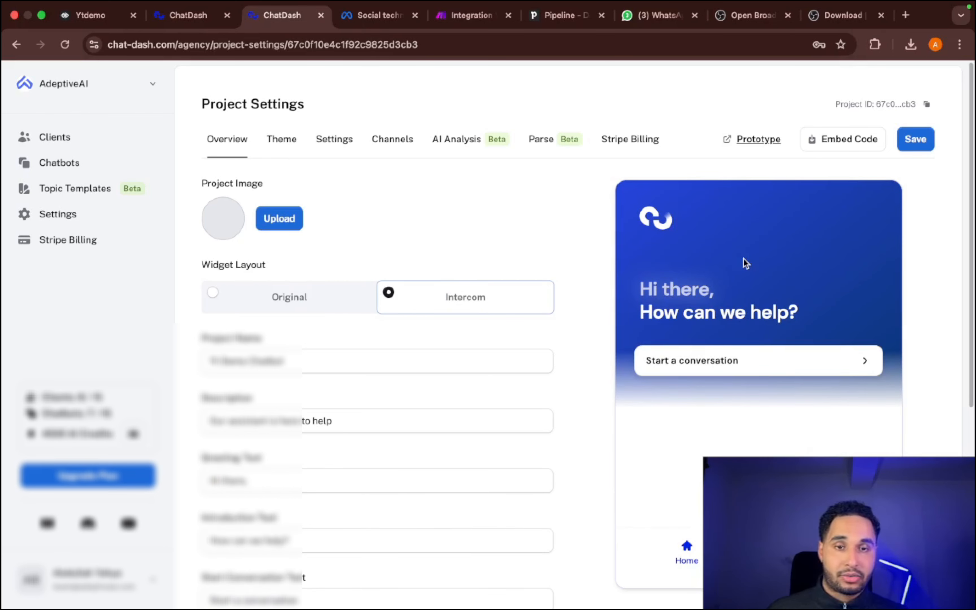
{"action": "scroll", "coordinate": [253, 326], "scroll_direction": "down", "scroll_amount": 2}
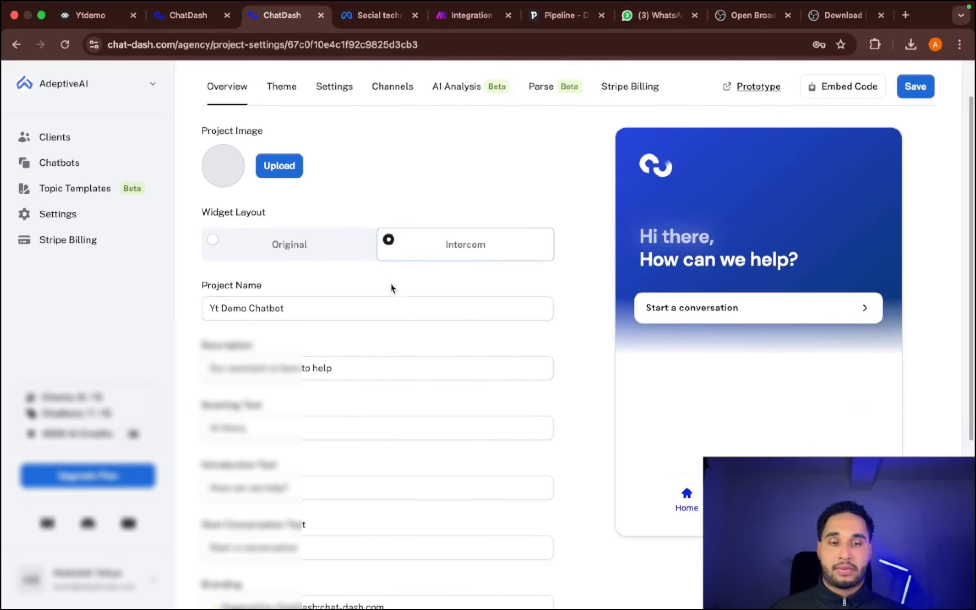
{"action": "scroll", "coordinate": [392, 287], "scroll_direction": "down", "scroll_amount": 6}
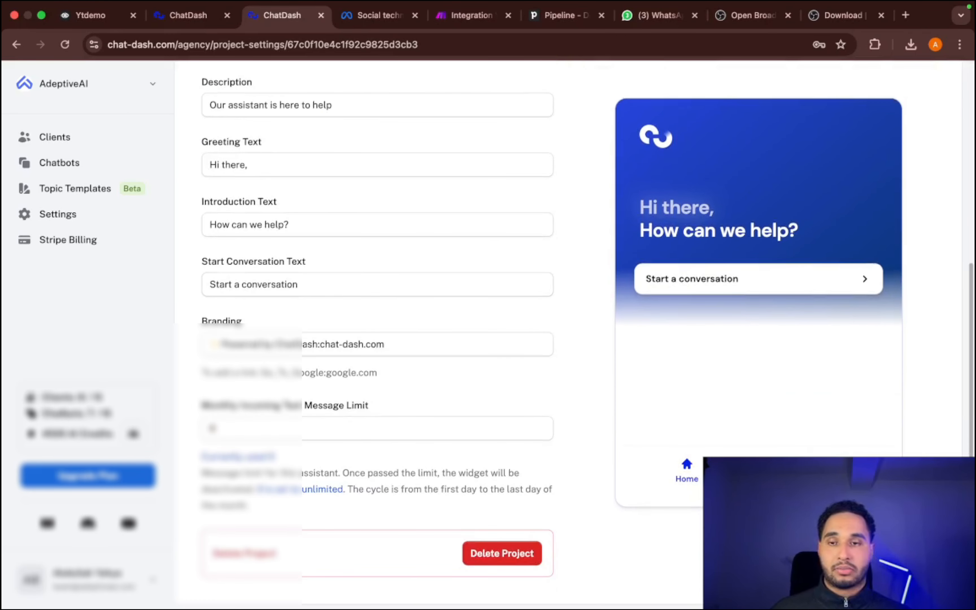
- Review the chatbot project's branding field, theme options and conversation settings
{"action": "double_click", "coordinate": [429, 350]}
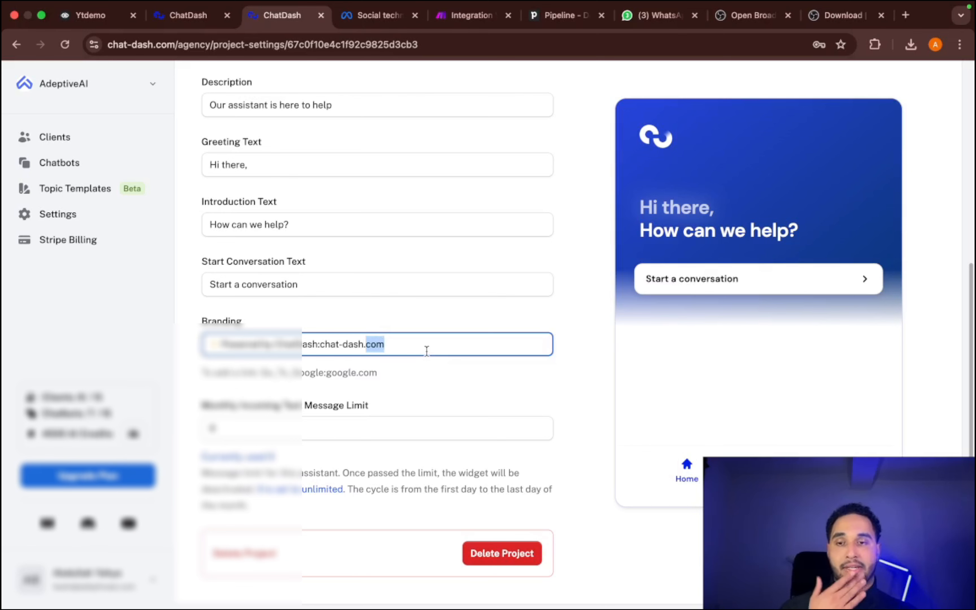
{"action": "scroll", "coordinate": [411, 342], "scroll_direction": "up", "scroll_amount": 7}
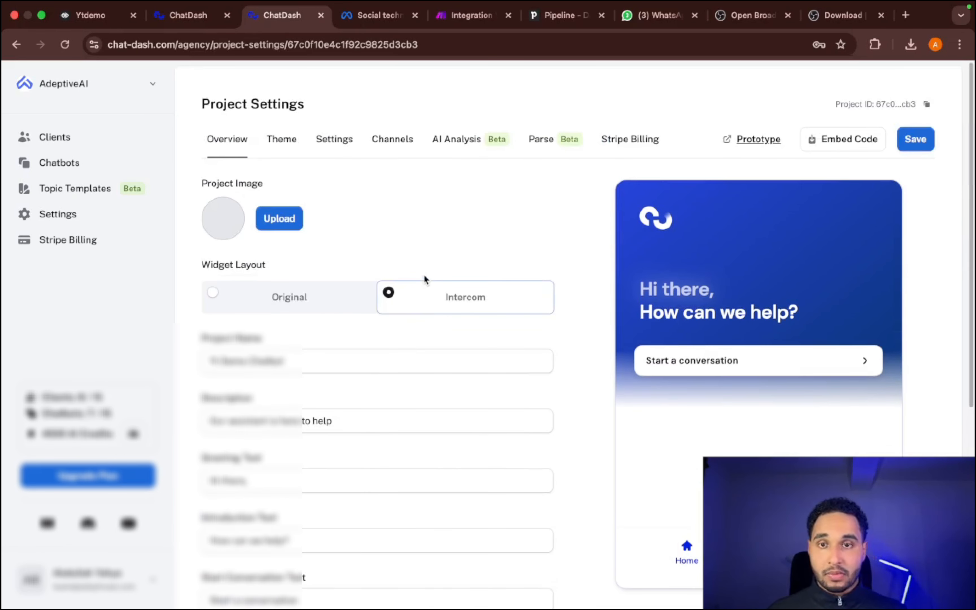
{"action": "left_click", "coordinate": [280, 145]}
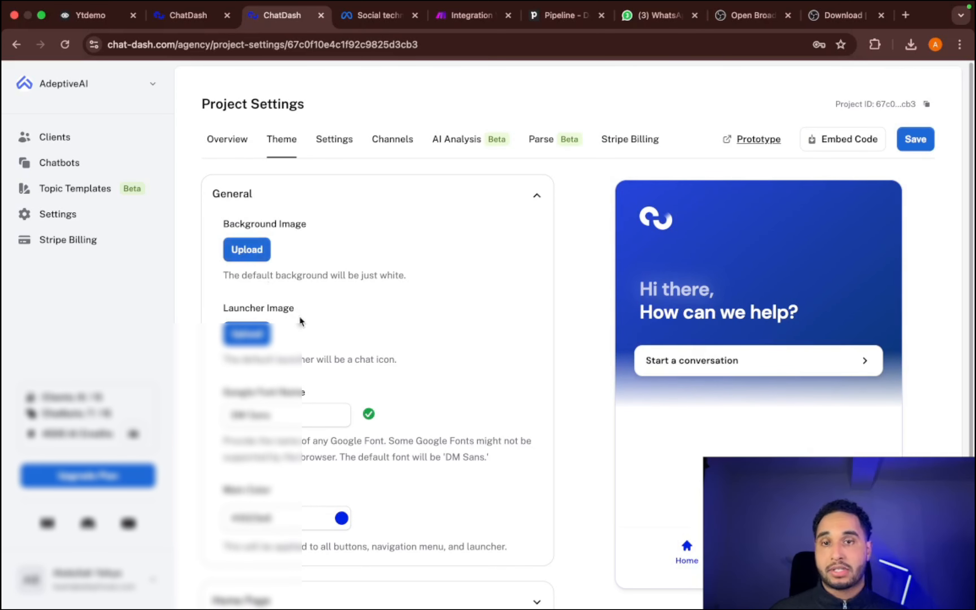
{"action": "left_click", "coordinate": [346, 143]}
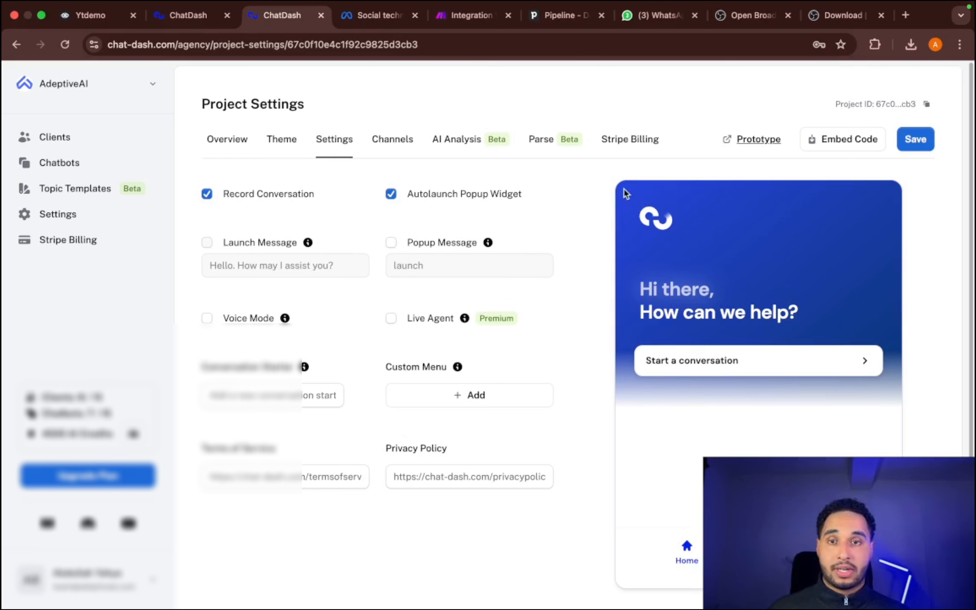
- Open the WhatsApp connection setup among the project's channels, and switch to the Meta for Developers site
{"action": "left_click", "coordinate": [398, 142]}
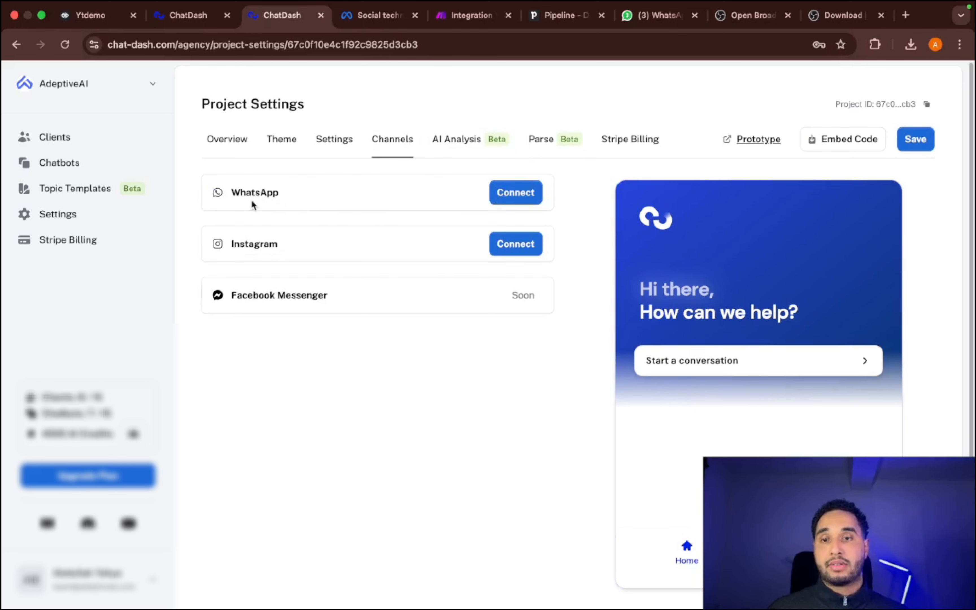
{"action": "left_click", "coordinate": [503, 203]}
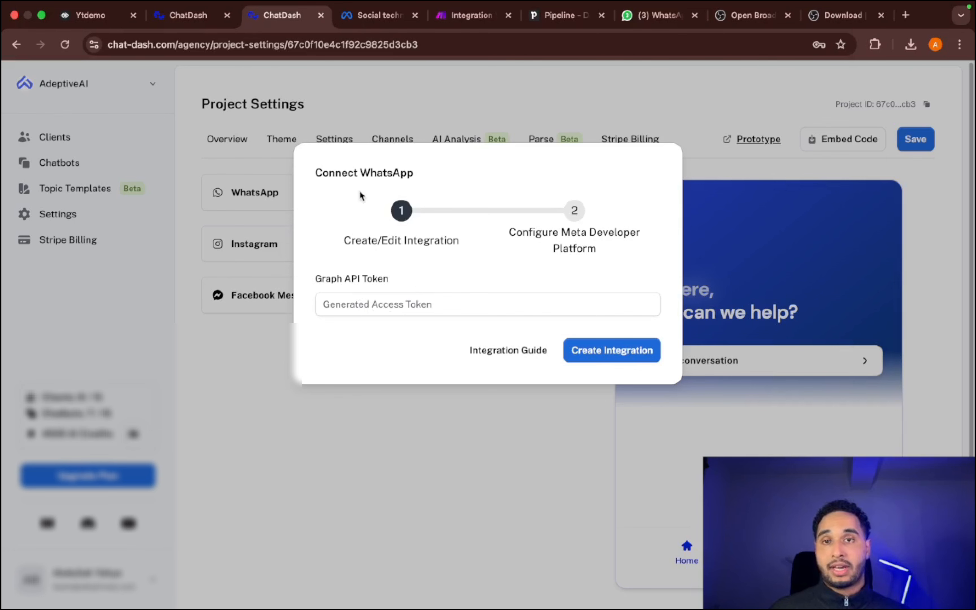
{"action": "left_click", "coordinate": [350, 16]}
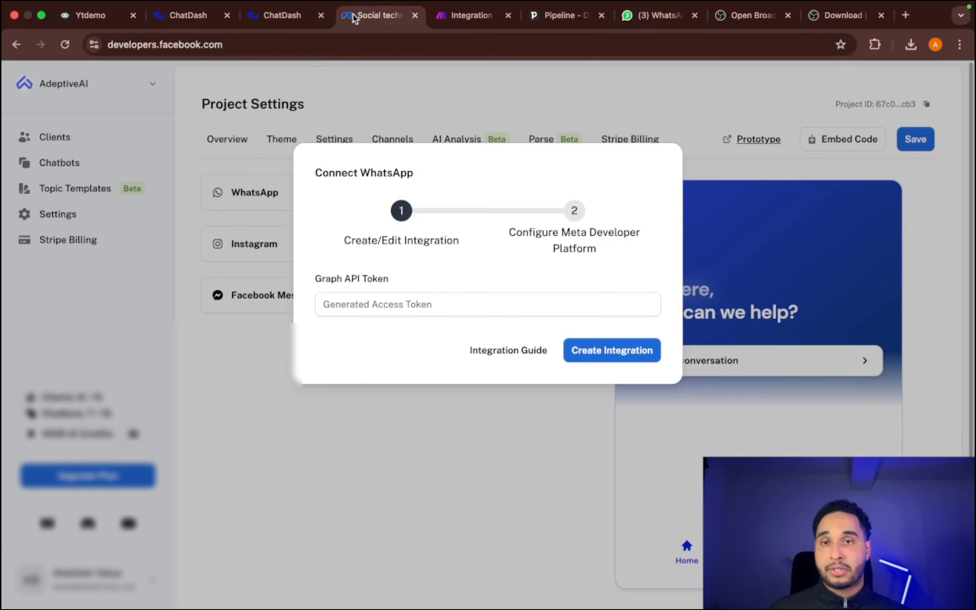
{"action": "left_click", "coordinate": [259, 45]}
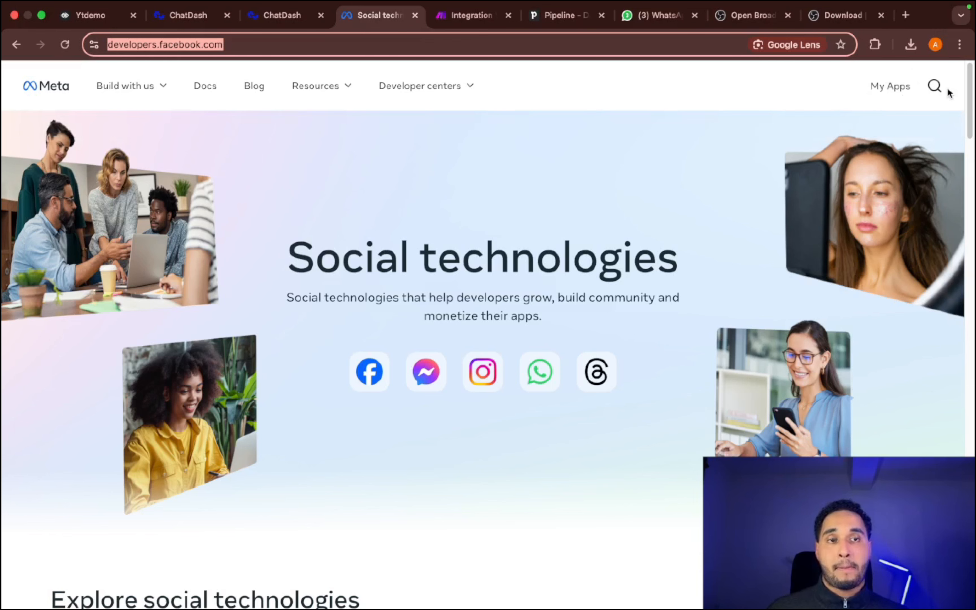
- Start creating a new Meta app named "yt demo chatbot", keeping the prefilled contact email
{"action": "left_click", "coordinate": [907, 89]}
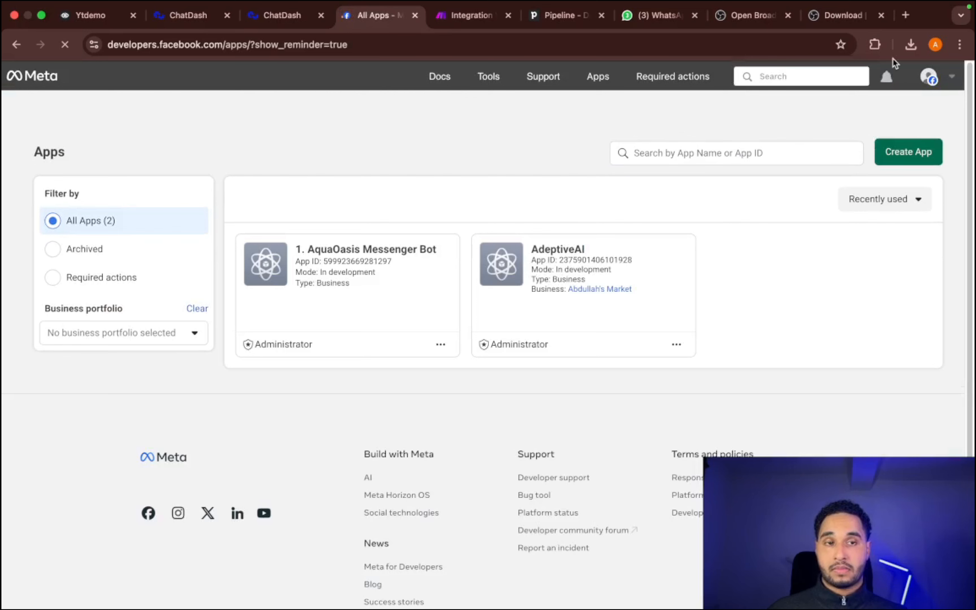
{"action": "left_click", "coordinate": [934, 153]}
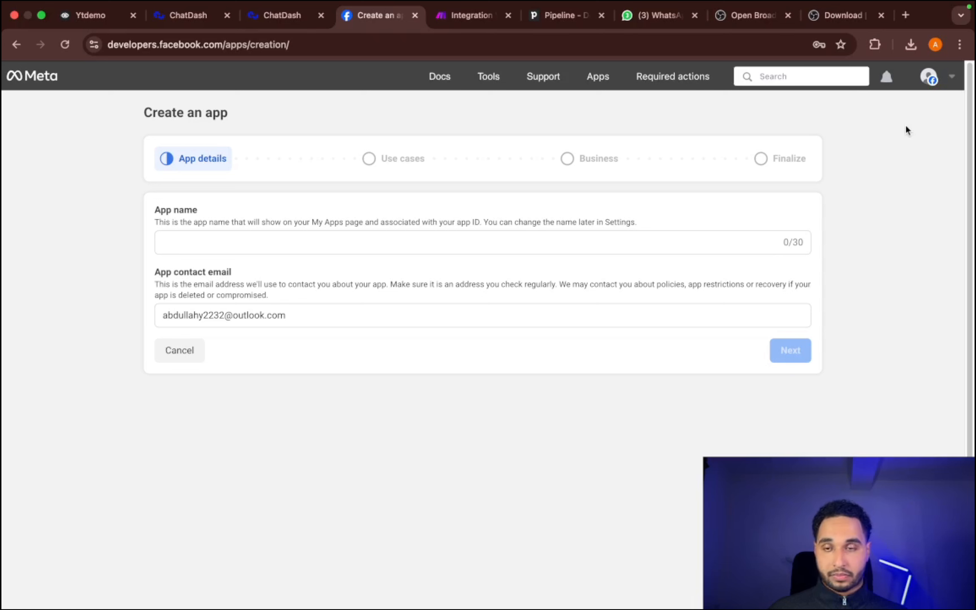
{"action": "left_click", "coordinate": [341, 239]}
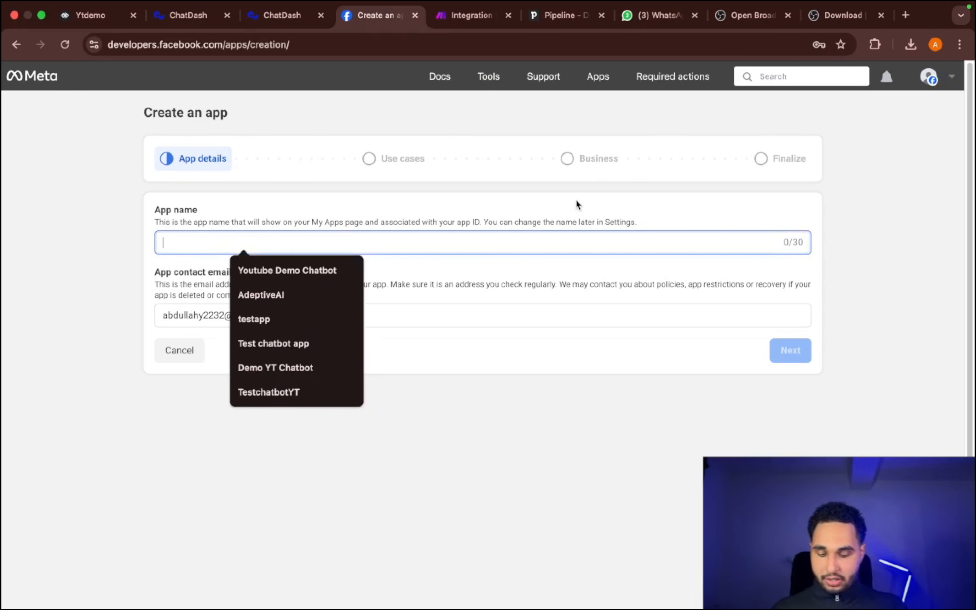
{"action": "type", "text": "yt d"}
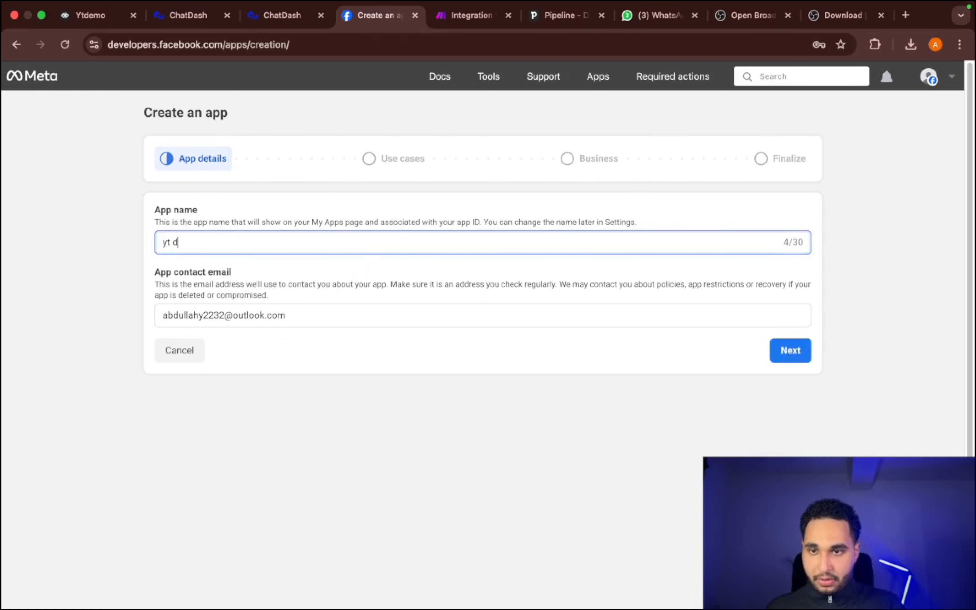
{"action": "type", "text": "emo chatbot"}
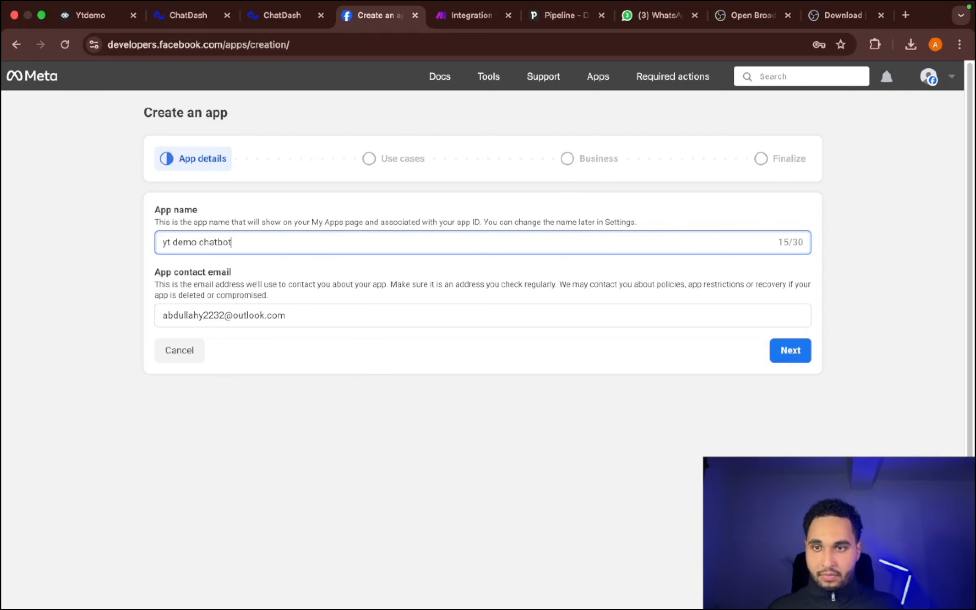
{"action": "left_click", "coordinate": [800, 361]}
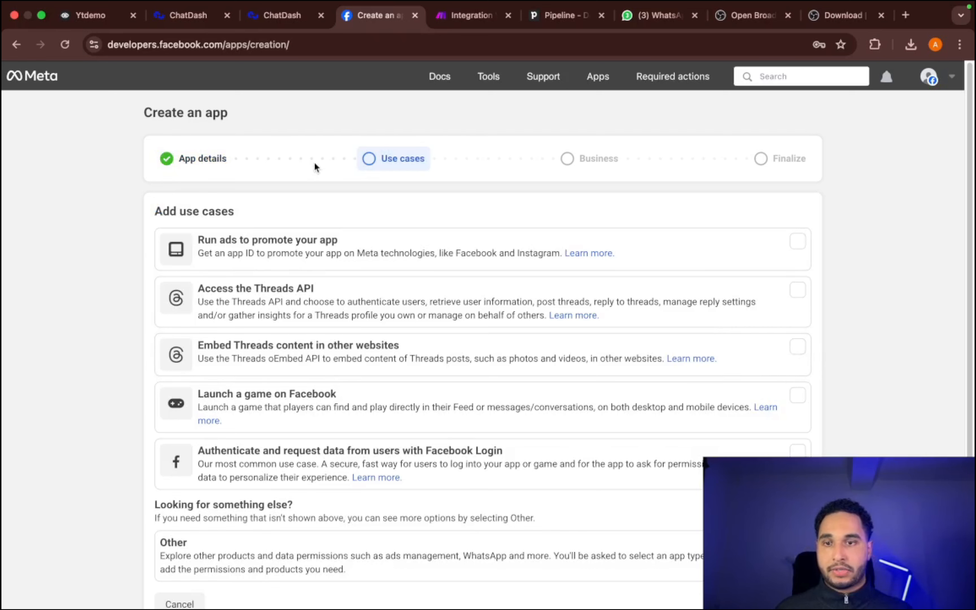
- Choose the Other use case and set the app type to Bedrijf (business)
{"action": "left_click", "coordinate": [186, 553]}
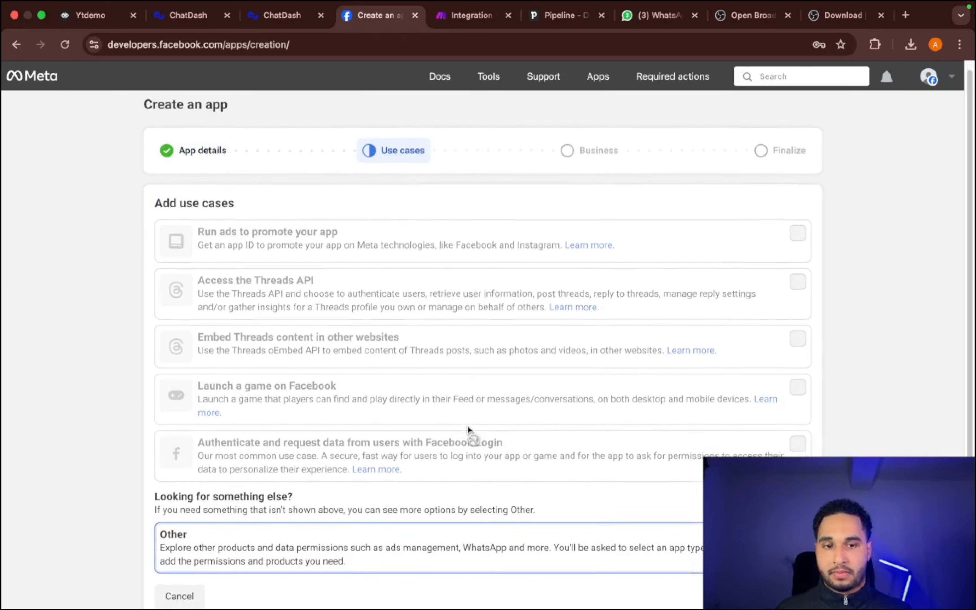
{"action": "scroll", "coordinate": [467, 425], "scroll_direction": "down", "scroll_amount": 2}
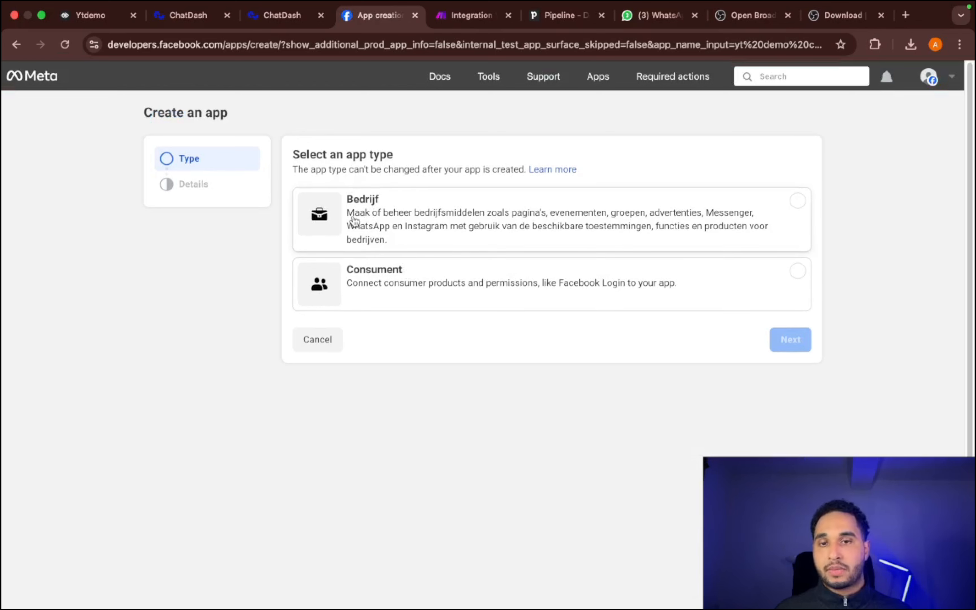
{"action": "left_click", "coordinate": [468, 249]}
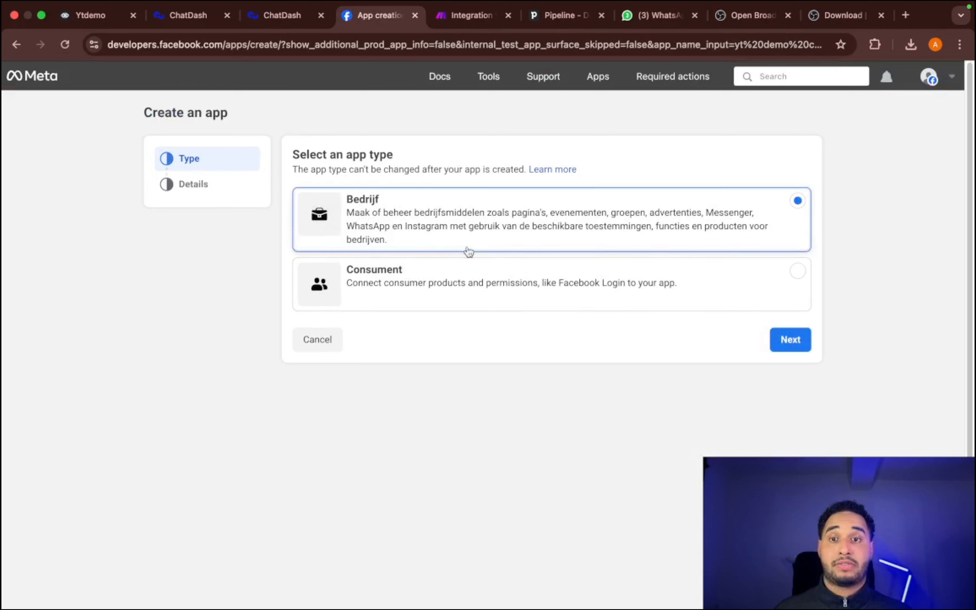
{"action": "left_click", "coordinate": [790, 339]}
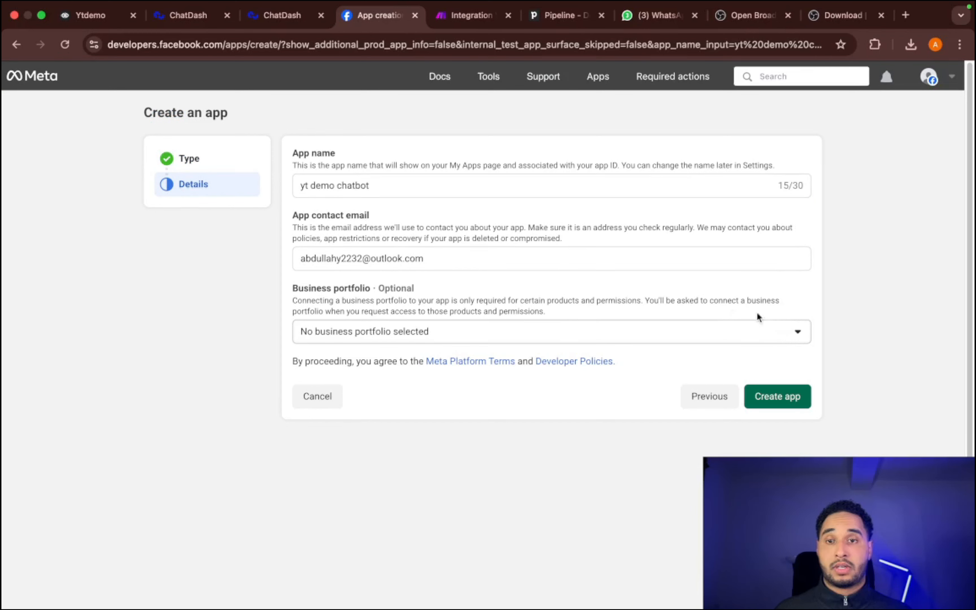
- Connect the owner's Market business portfolio to the app and create the app
{"action": "left_click", "coordinate": [379, 331]}
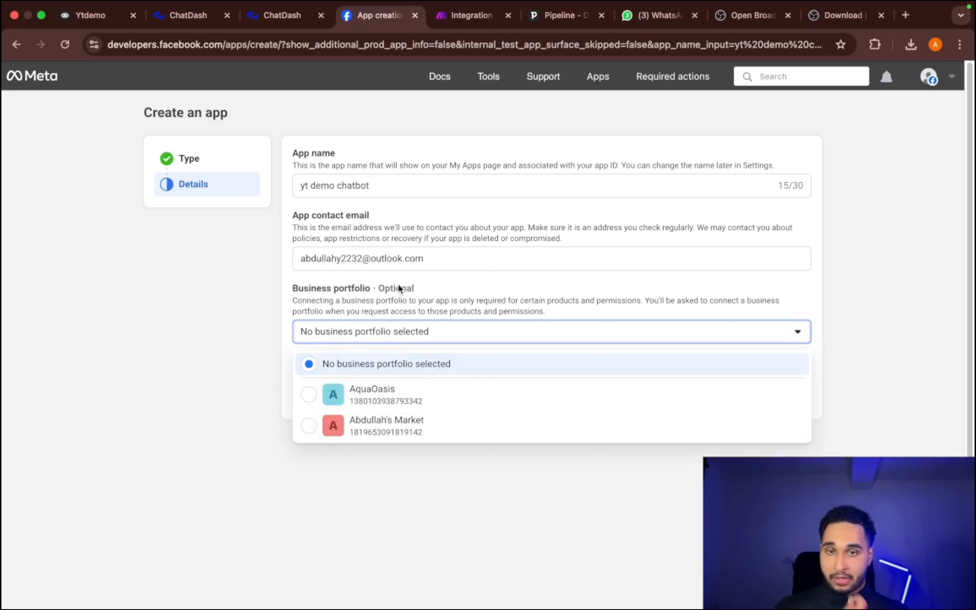
{"action": "left_click", "coordinate": [365, 434]}
{"action": "left_click", "coordinate": [780, 396]}
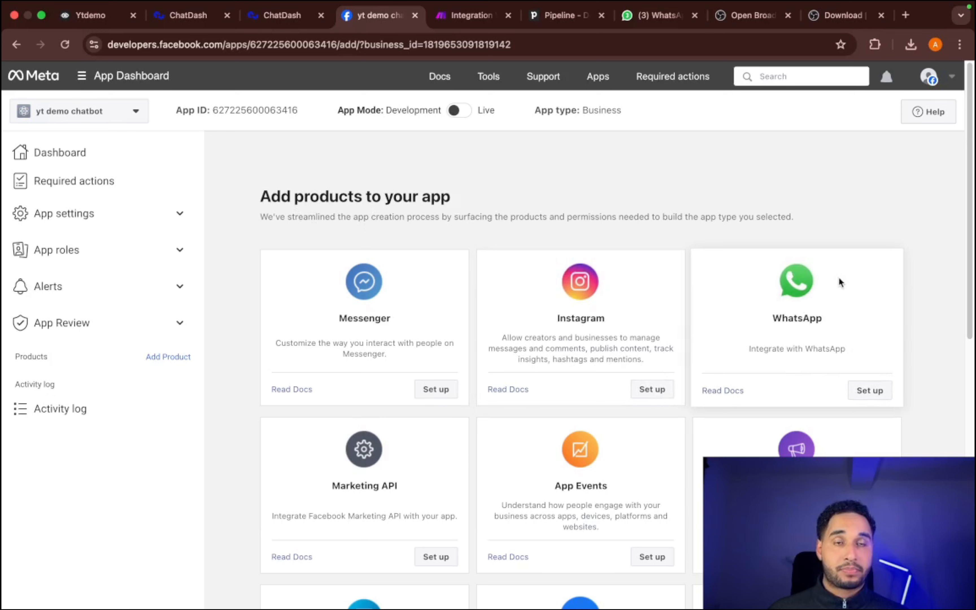
- Set up the WhatsApp product for the app and select the test number as sender in its API setup
{"action": "left_click", "coordinate": [861, 398]}
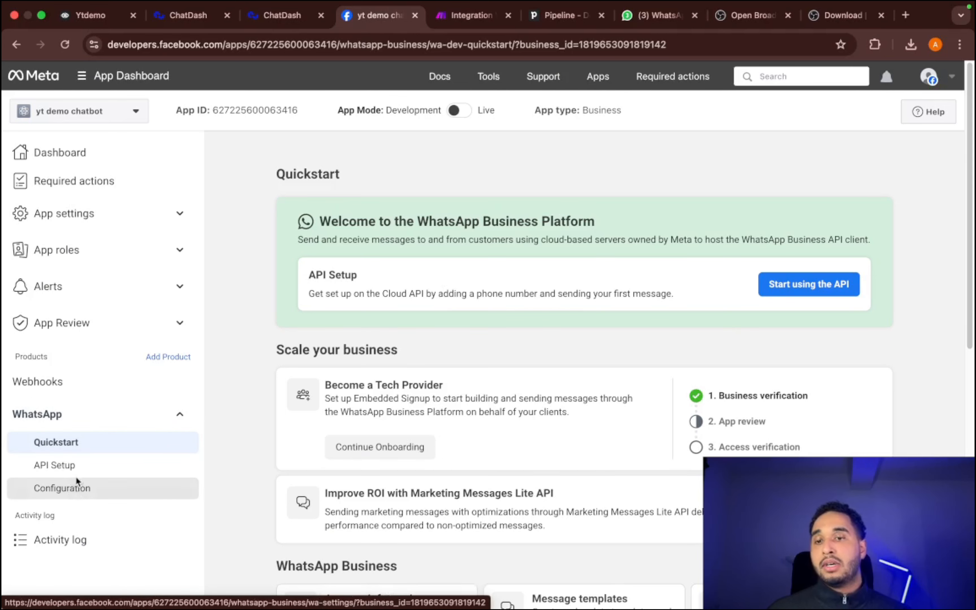
{"action": "left_click", "coordinate": [61, 473]}
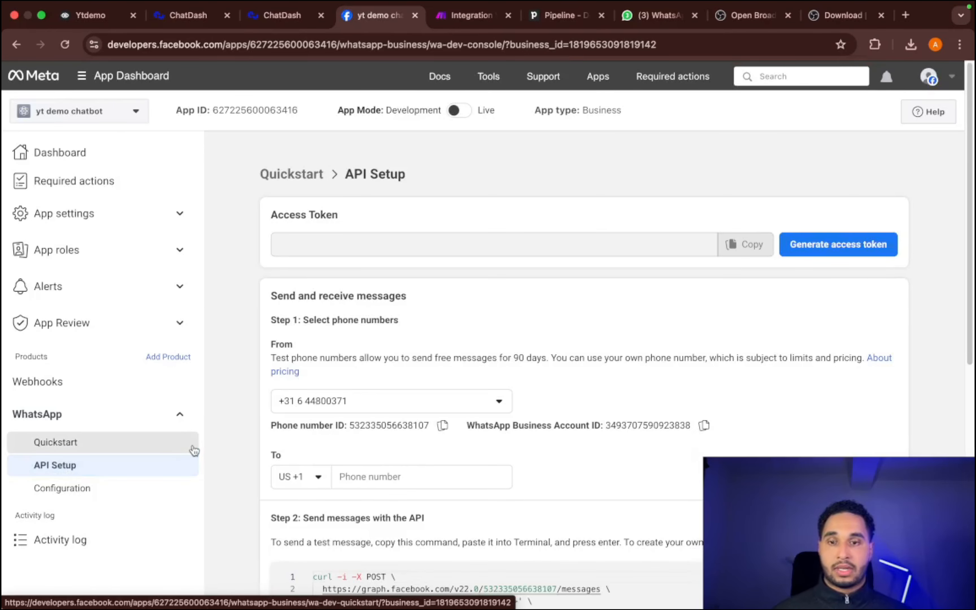
{"action": "left_click", "coordinate": [306, 410]}
{"action": "left_click", "coordinate": [328, 481]}
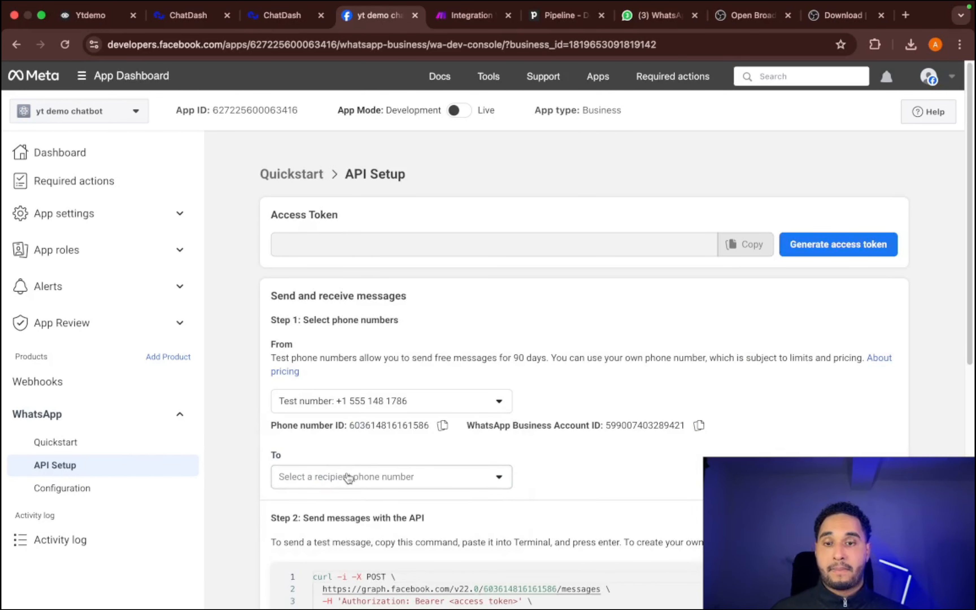
{"action": "left_click", "coordinate": [349, 478]}
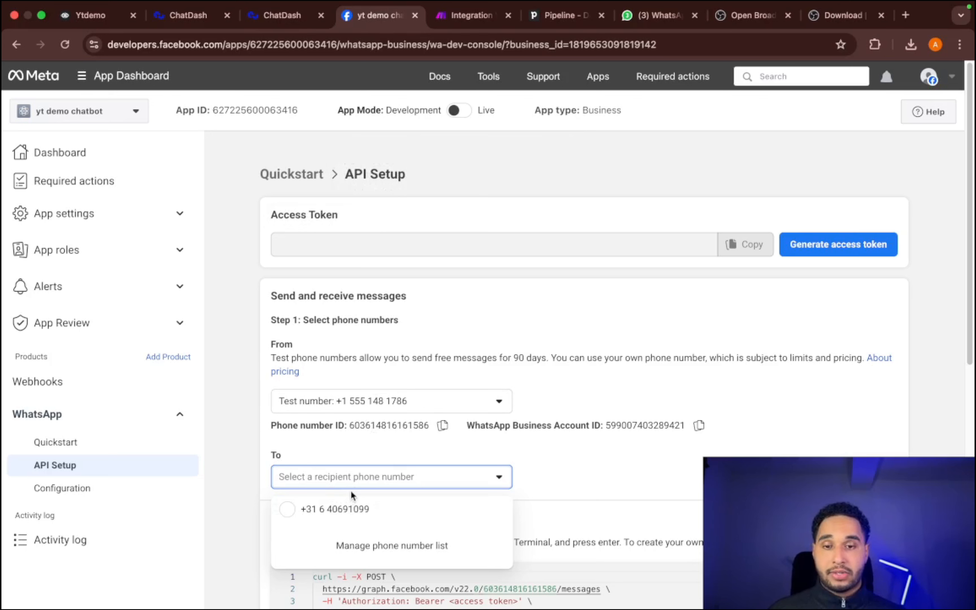
{"action": "left_click", "coordinate": [644, 431]}
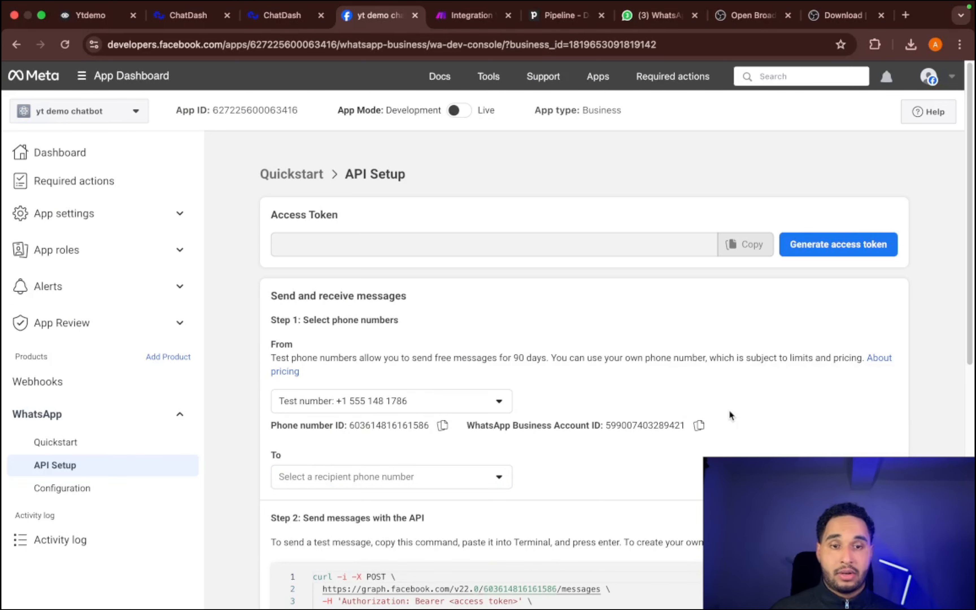
- Copy the WhatsApp Business Account ID, close the Open Broadcaster and download pages, and paste the ID into a new tab's address bar
{"action": "left_click", "coordinate": [697, 431]}
{"action": "left_click", "coordinate": [787, 17]}
{"action": "left_click", "coordinate": [787, 16]}
{"action": "left_click", "coordinate": [812, 15]}
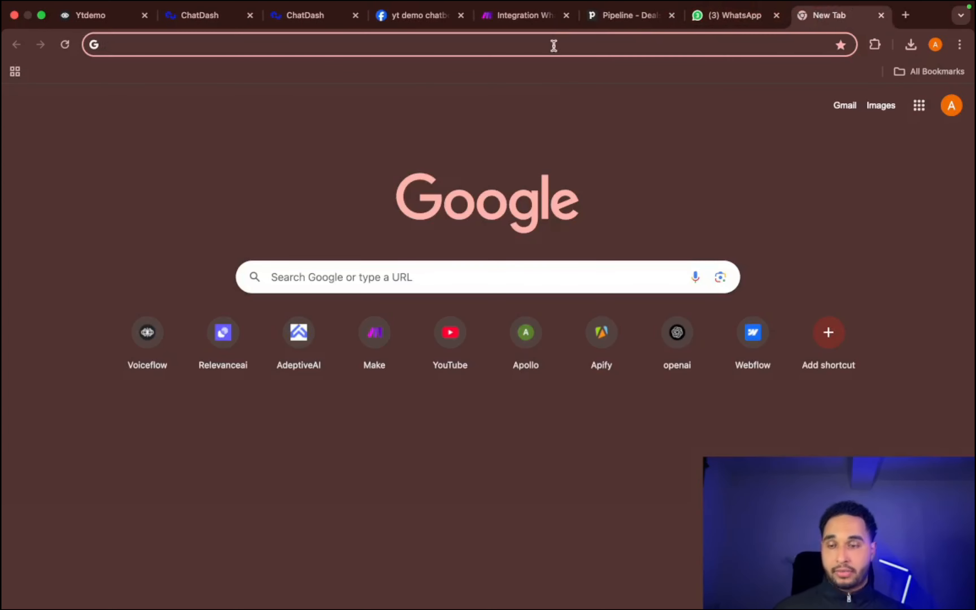
{"action": "key", "text": "super+v"}
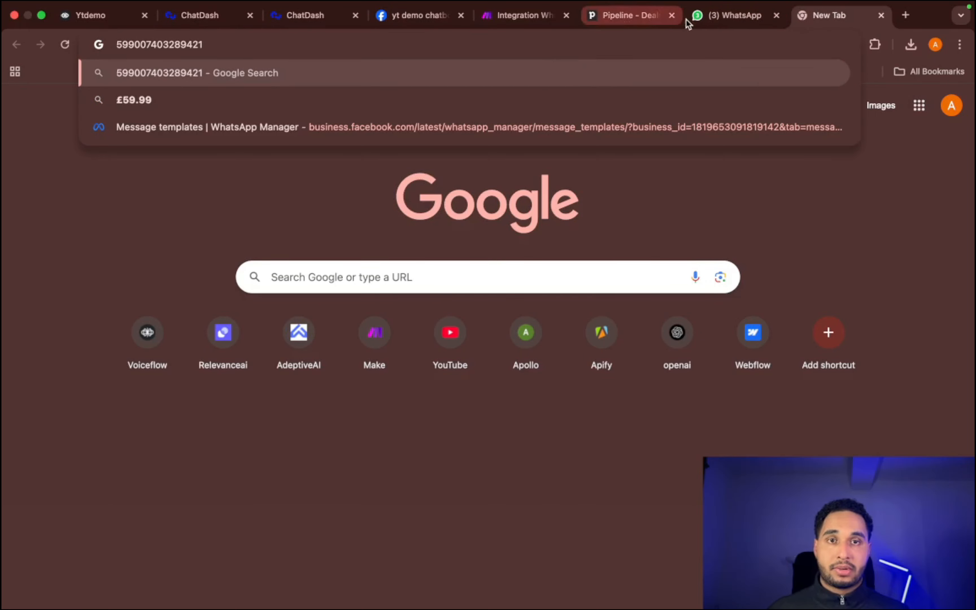
- Return to the Meta app, open the portfolio's business settings, postpone the work email update and show the system users
{"action": "left_click", "coordinate": [405, 15]}
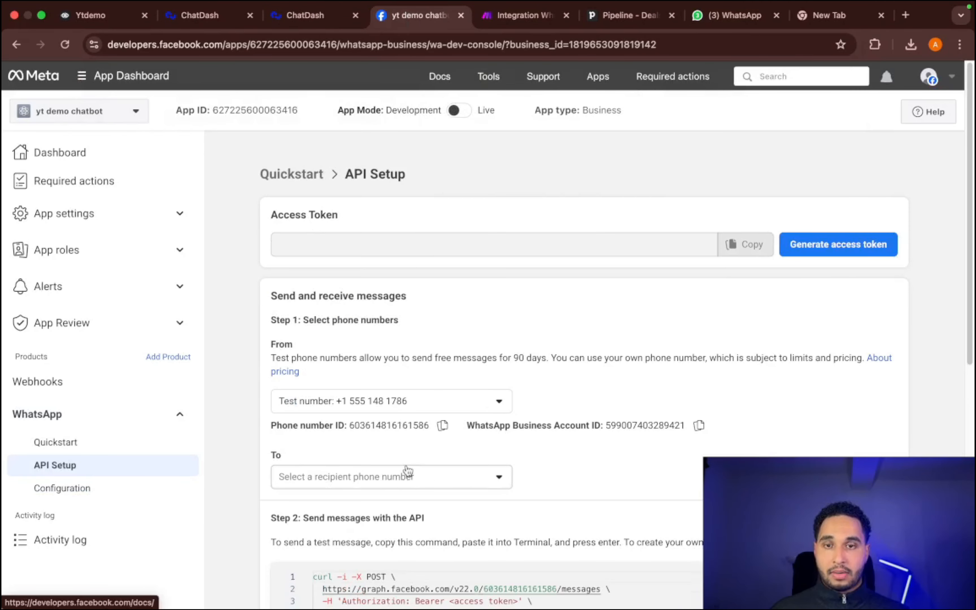
{"action": "scroll", "coordinate": [623, 270], "scroll_direction": "down", "scroll_amount": 3}
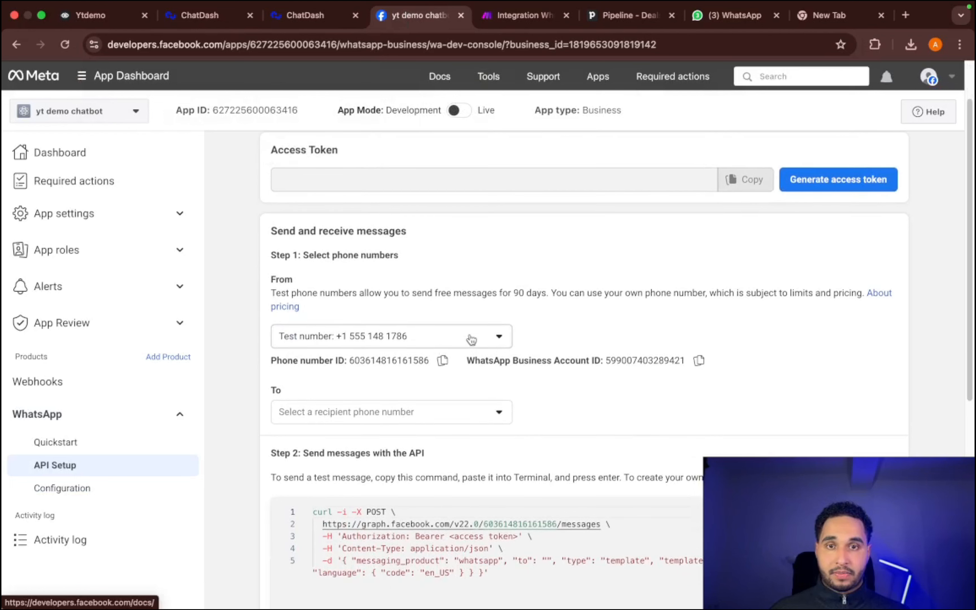
{"action": "scroll", "coordinate": [552, 273], "scroll_direction": "down", "scroll_amount": 1}
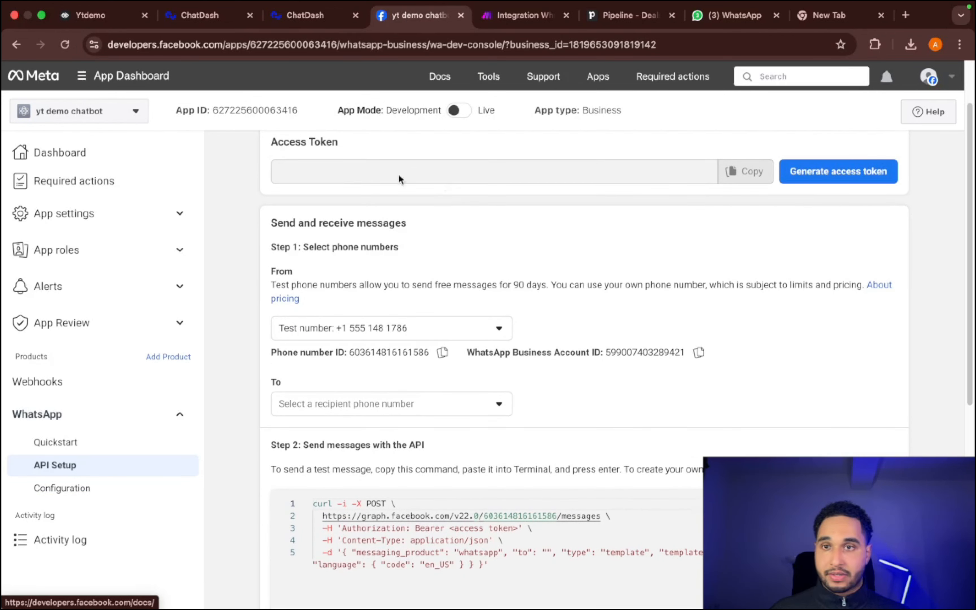
{"action": "scroll", "coordinate": [268, 148], "scroll_direction": "up", "scroll_amount": 4}
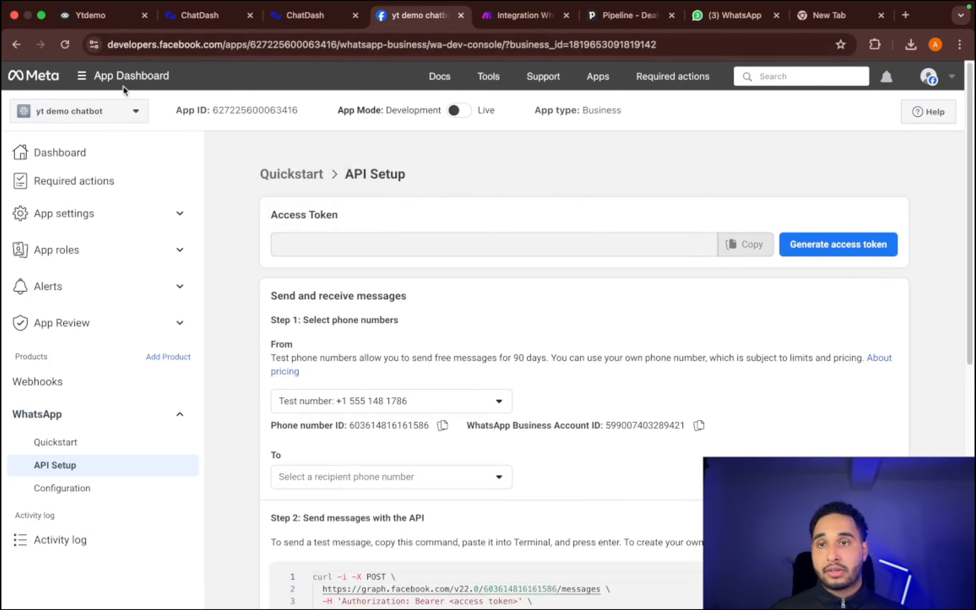
{"action": "left_click", "coordinate": [99, 82]}
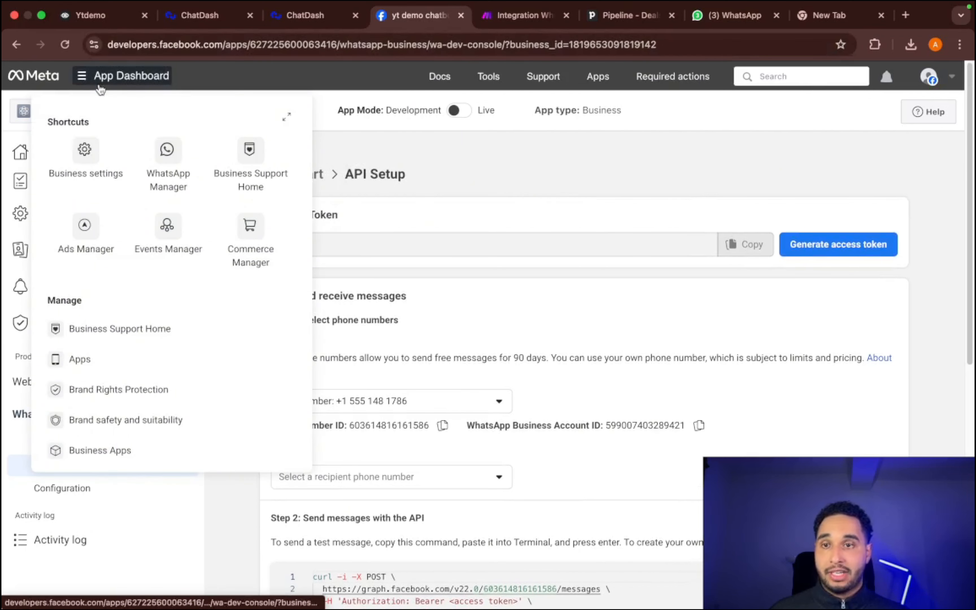
{"action": "left_click", "coordinate": [92, 161]}
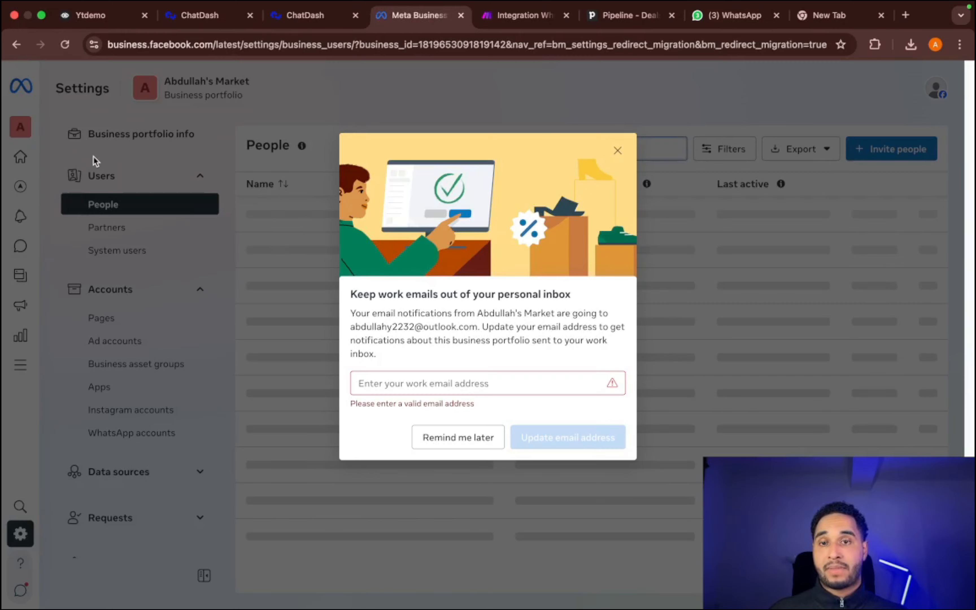
{"action": "left_click", "coordinate": [444, 444]}
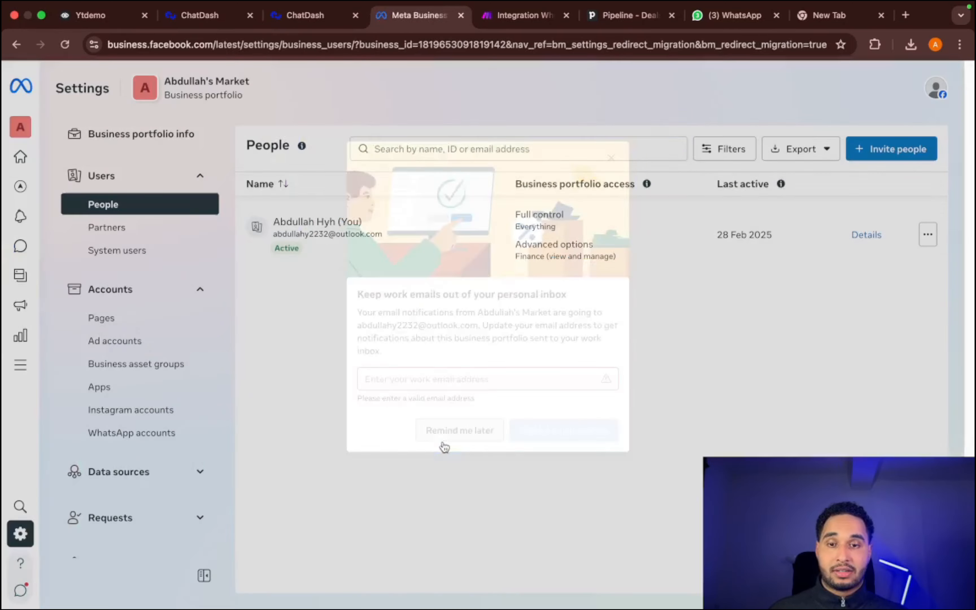
{"action": "left_click", "coordinate": [161, 254]}
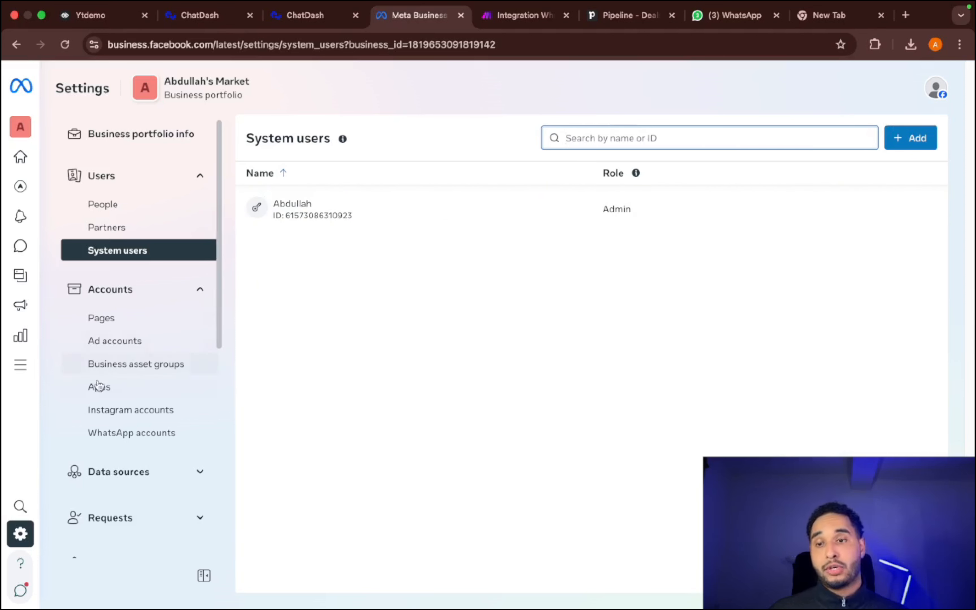
- Assign the system user to the yt demo chatbot app with full control through the Manage app permission
{"action": "left_click", "coordinate": [127, 390]}
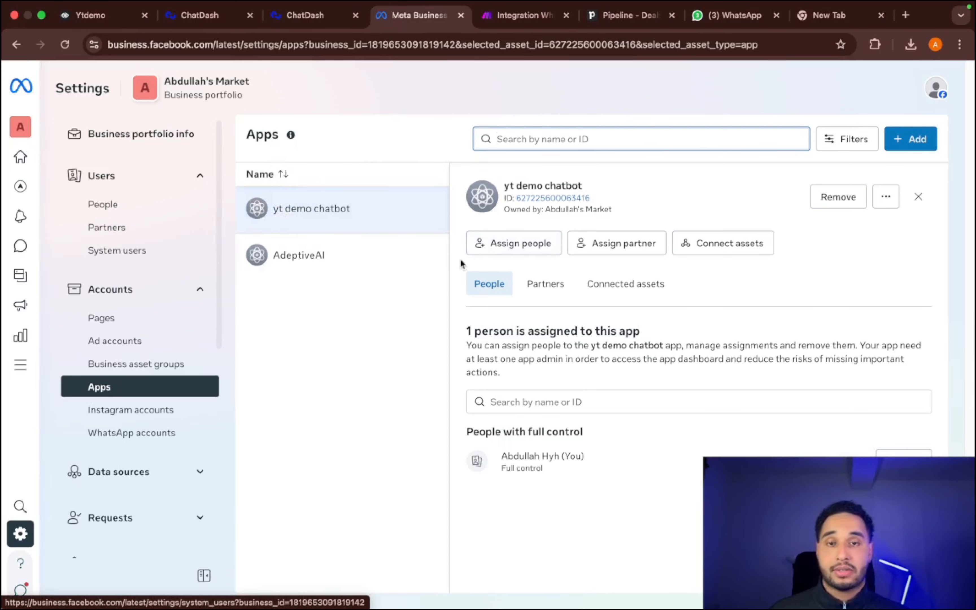
{"action": "left_click", "coordinate": [485, 252]}
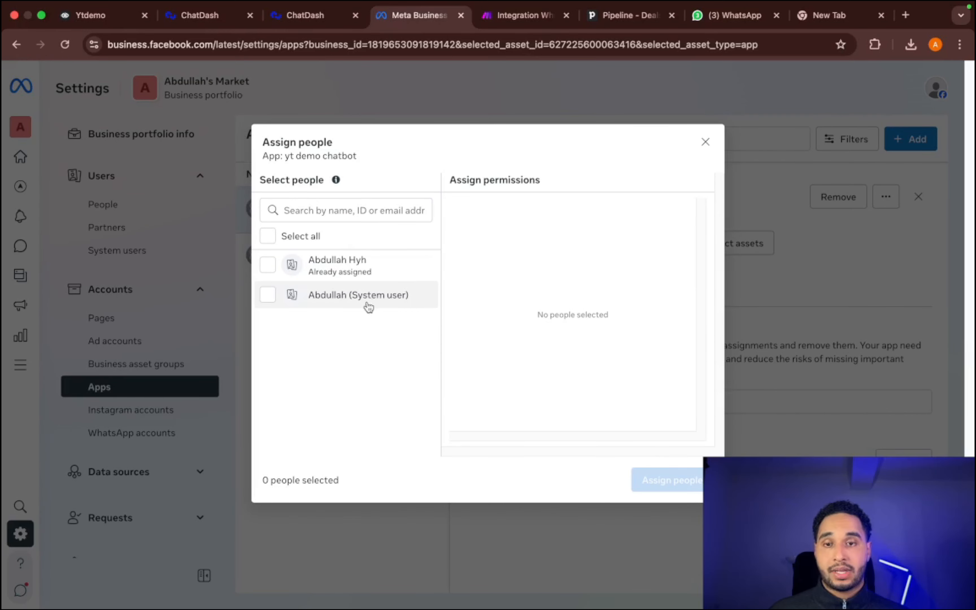
{"action": "left_click", "coordinate": [334, 306]}
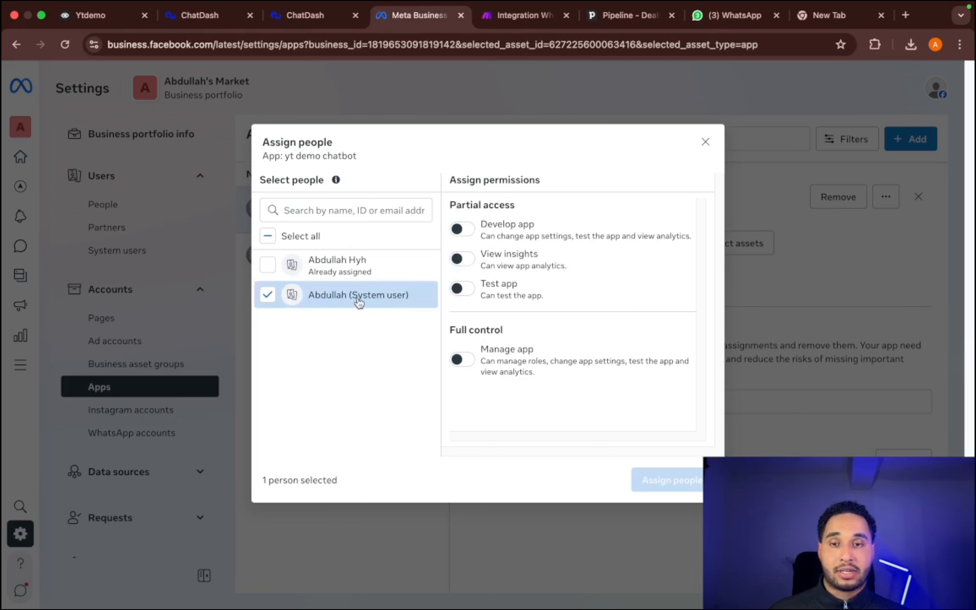
{"action": "left_click", "coordinate": [462, 360]}
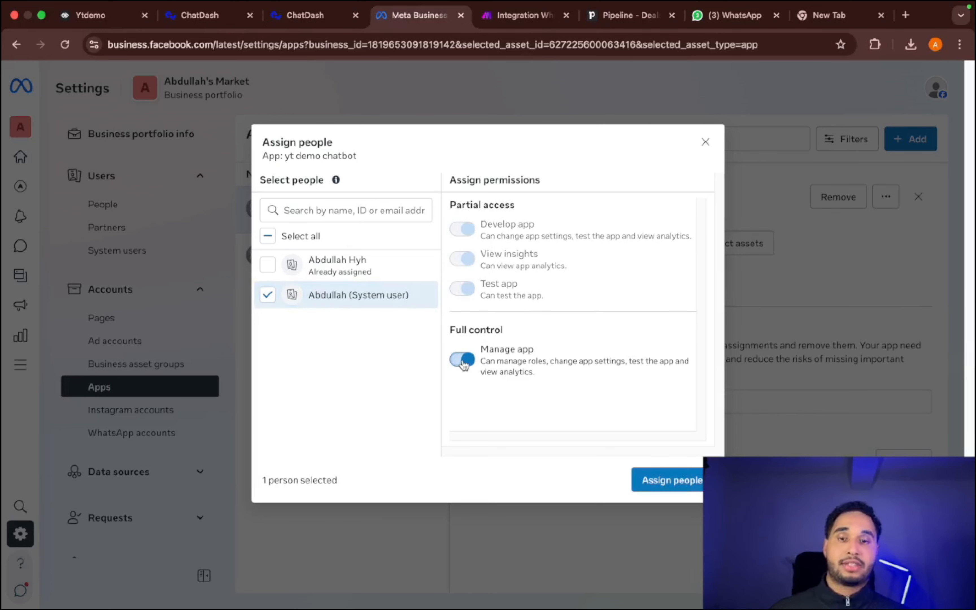
{"action": "left_click", "coordinate": [677, 479]}
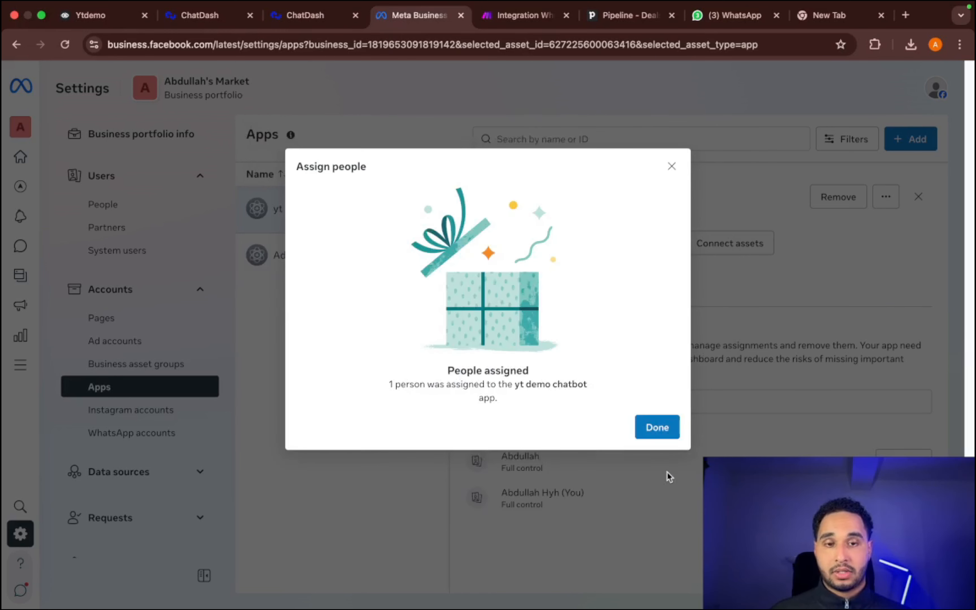
{"action": "left_click", "coordinate": [657, 427]}
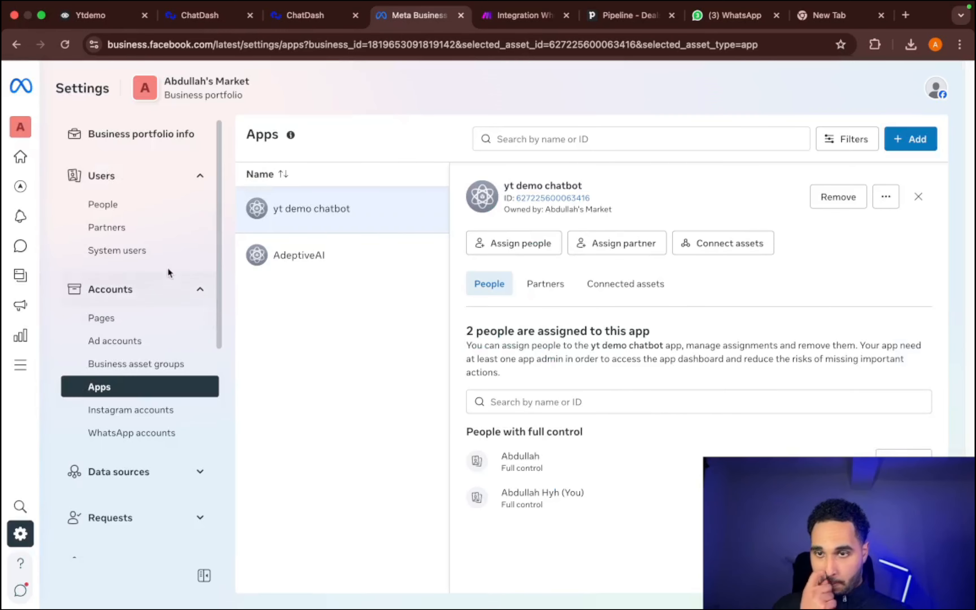
- Start generating an access token from the system user for the yt demo chatbot app, with its expiry set to Never
{"action": "left_click", "coordinate": [163, 256]}
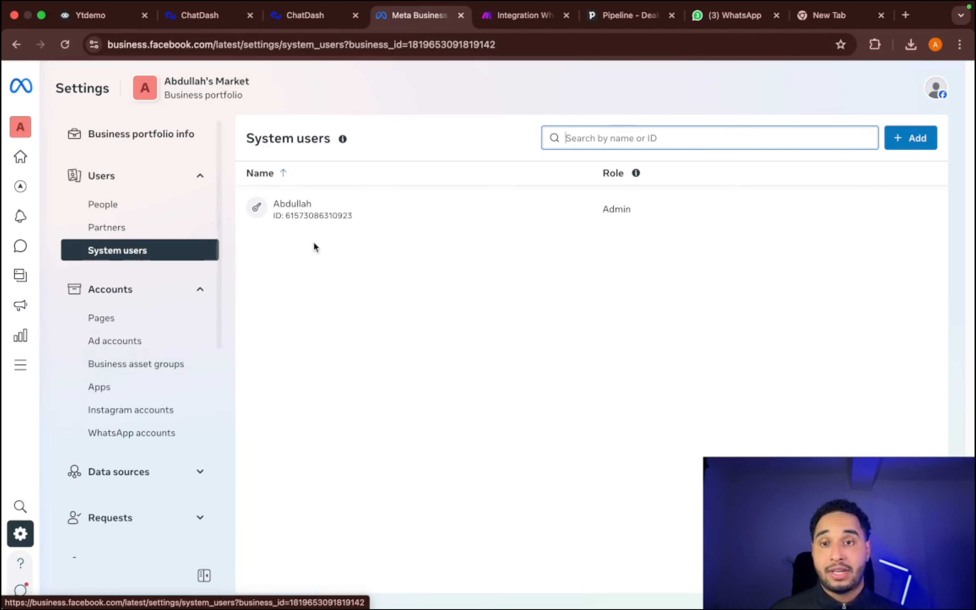
{"action": "left_click", "coordinate": [295, 217]}
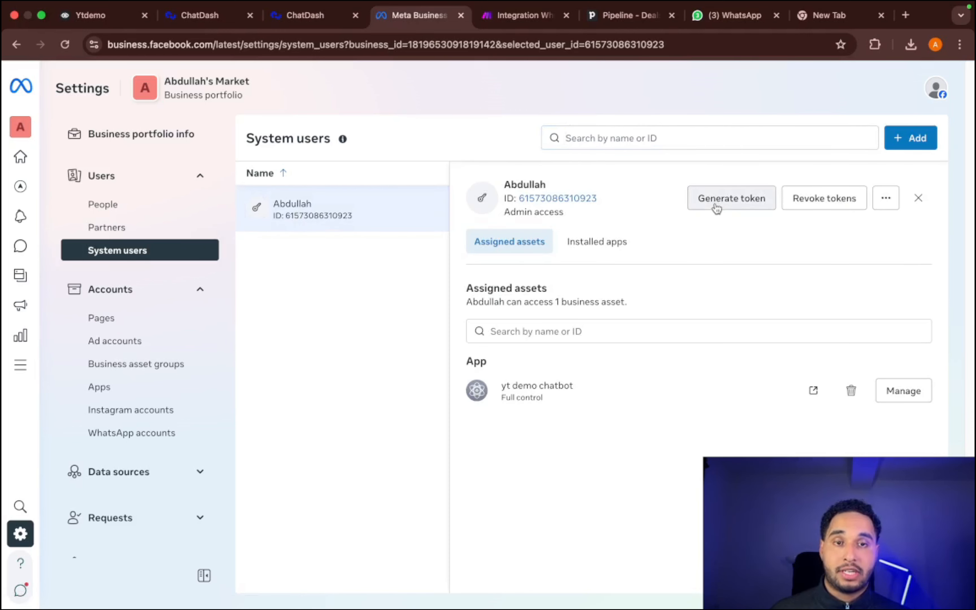
{"action": "left_click", "coordinate": [725, 207]}
{"action": "left_click", "coordinate": [585, 209]}
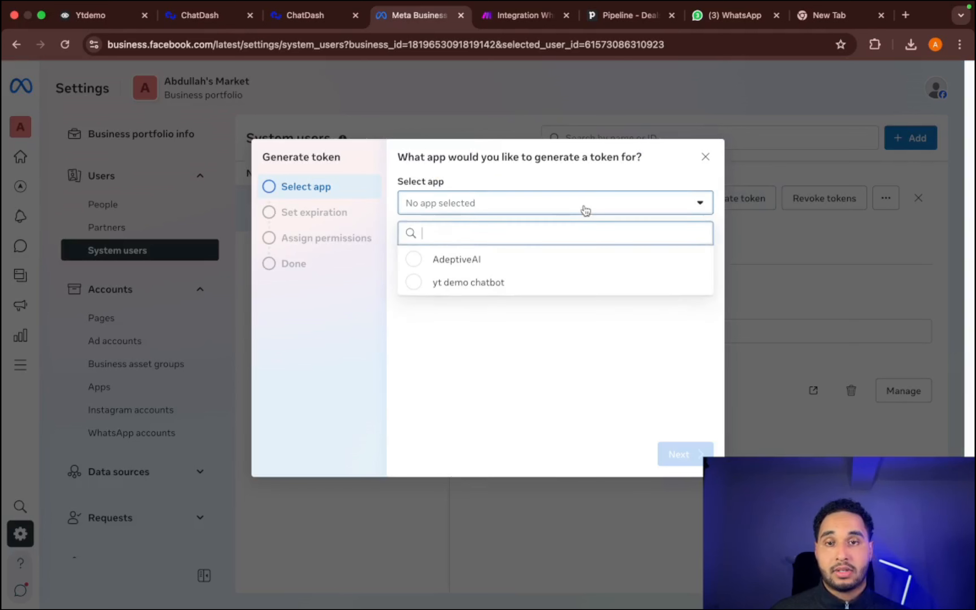
{"action": "left_click", "coordinate": [451, 284]}
{"action": "left_click", "coordinate": [698, 452]}
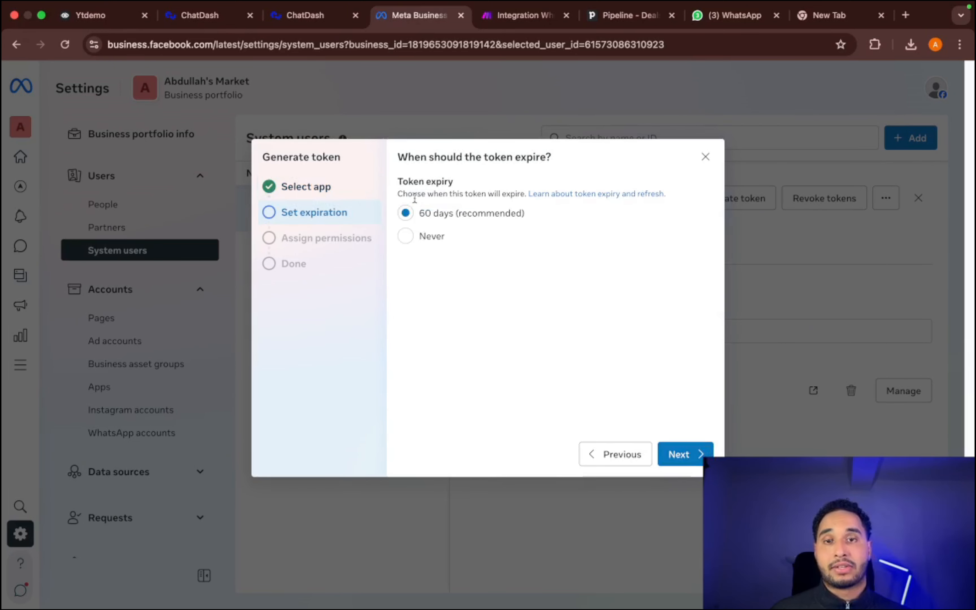
{"action": "left_click", "coordinate": [420, 239]}
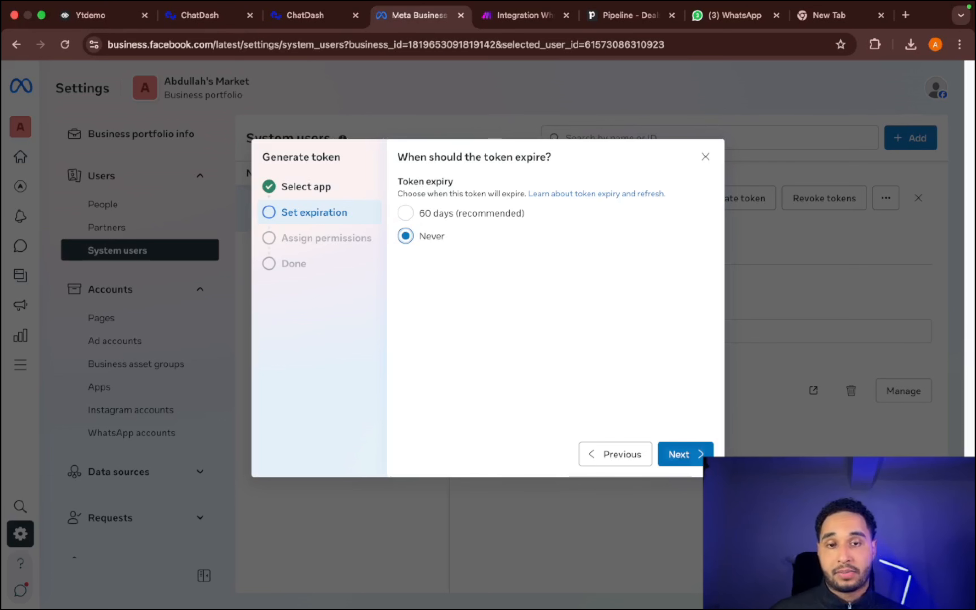
{"action": "left_click", "coordinate": [697, 461]}
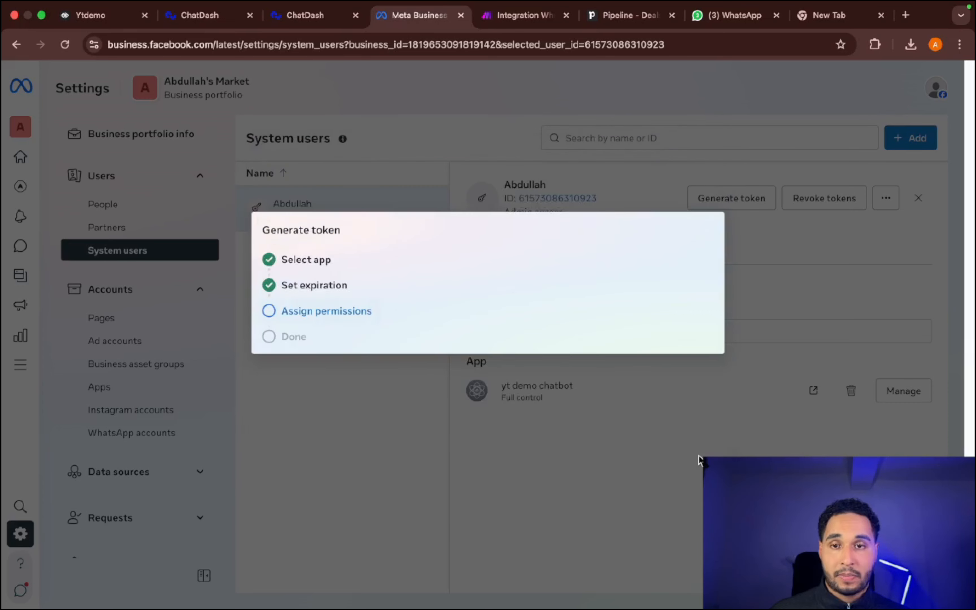
- Grant business_management, whatsapp_business_management and whatsapp_business_messaging, generate the token and complete the account verification
{"action": "left_click", "coordinate": [466, 253]}
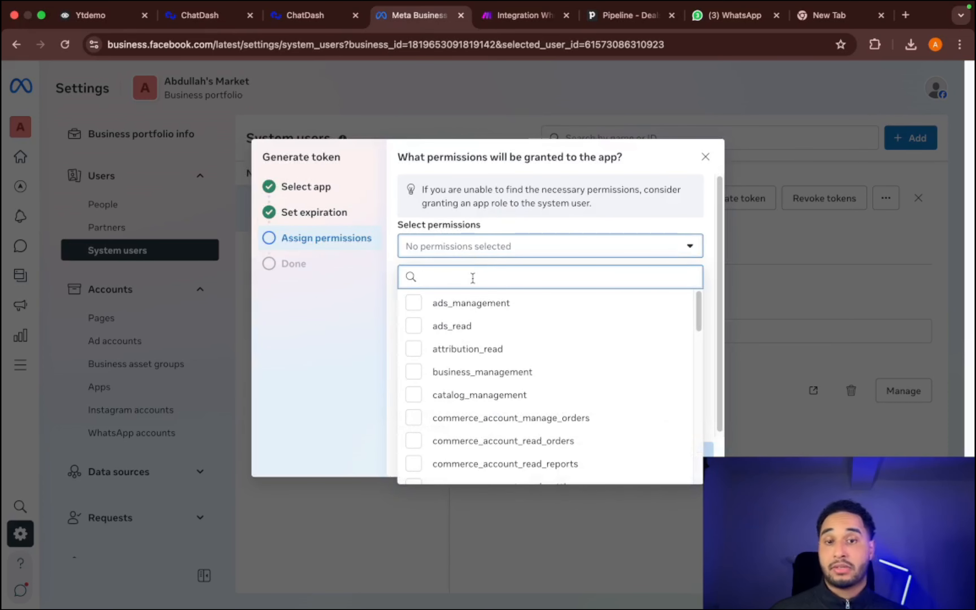
{"action": "left_click", "coordinate": [521, 377]}
{"action": "scroll", "coordinate": [520, 379], "scroll_direction": "down", "scroll_amount": 10}
{"action": "left_click", "coordinate": [482, 454]}
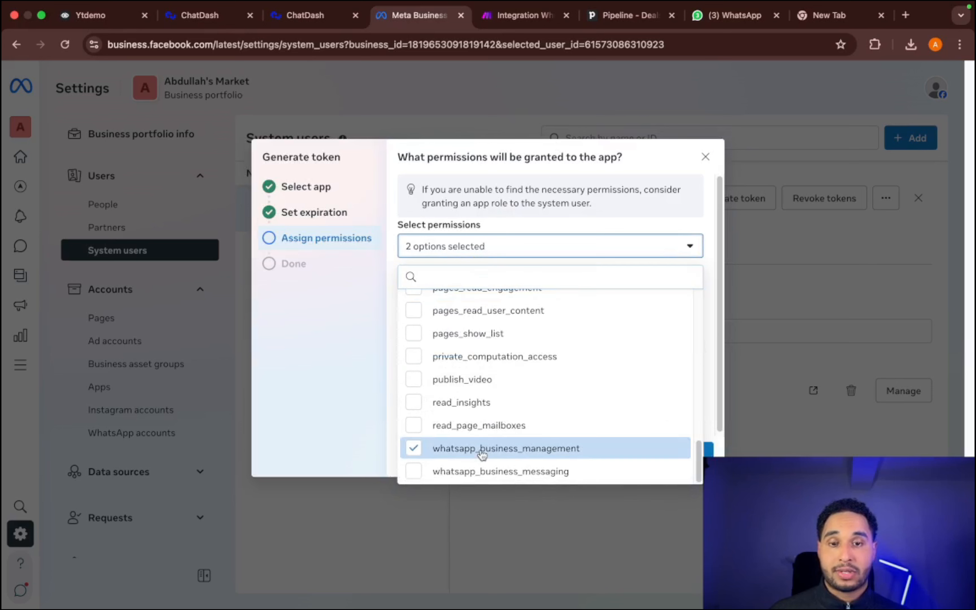
{"action": "left_click", "coordinate": [466, 475]}
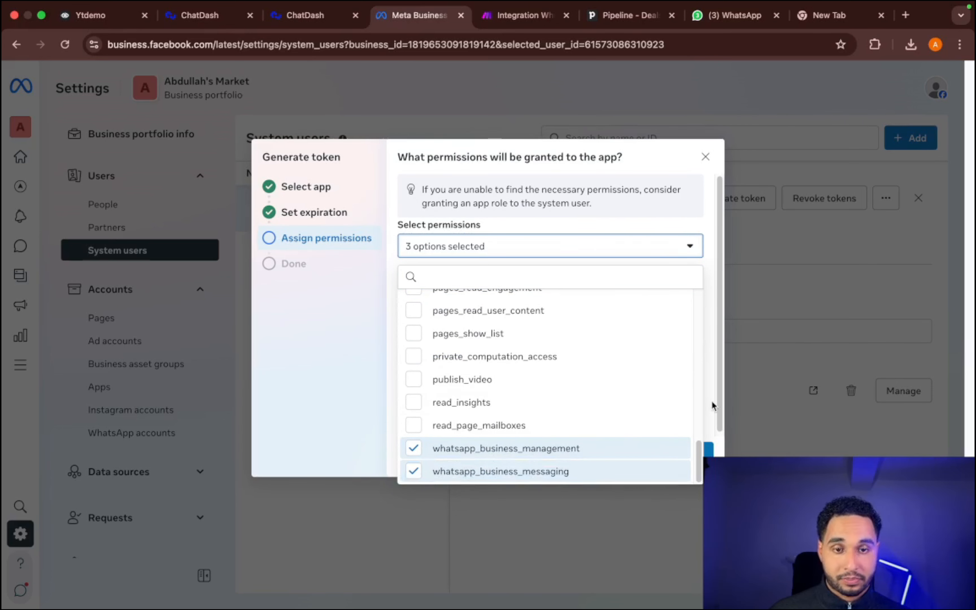
{"action": "left_click", "coordinate": [713, 438]}
{"action": "left_click", "coordinate": [706, 455]}
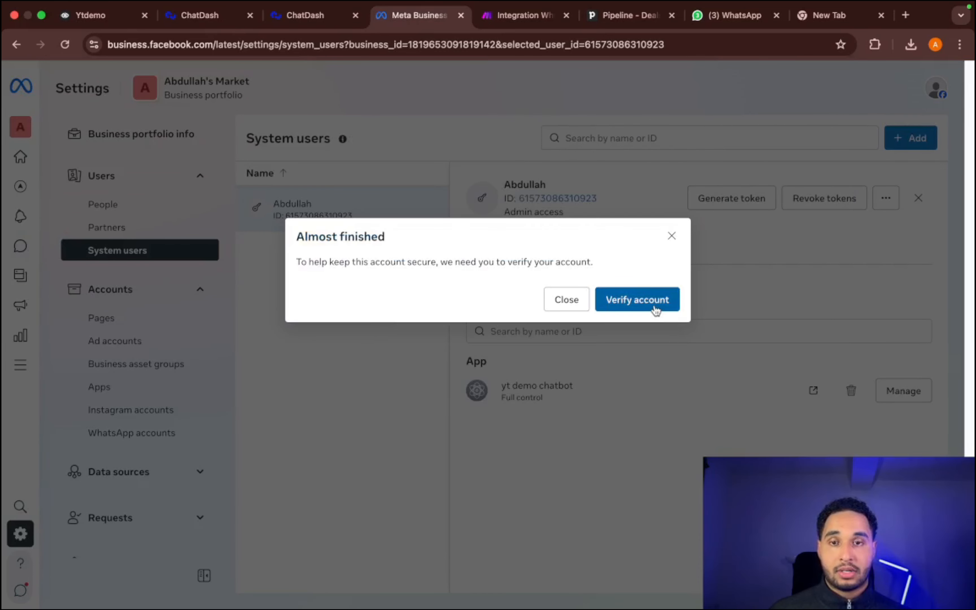
{"action": "left_click", "coordinate": [655, 313]}
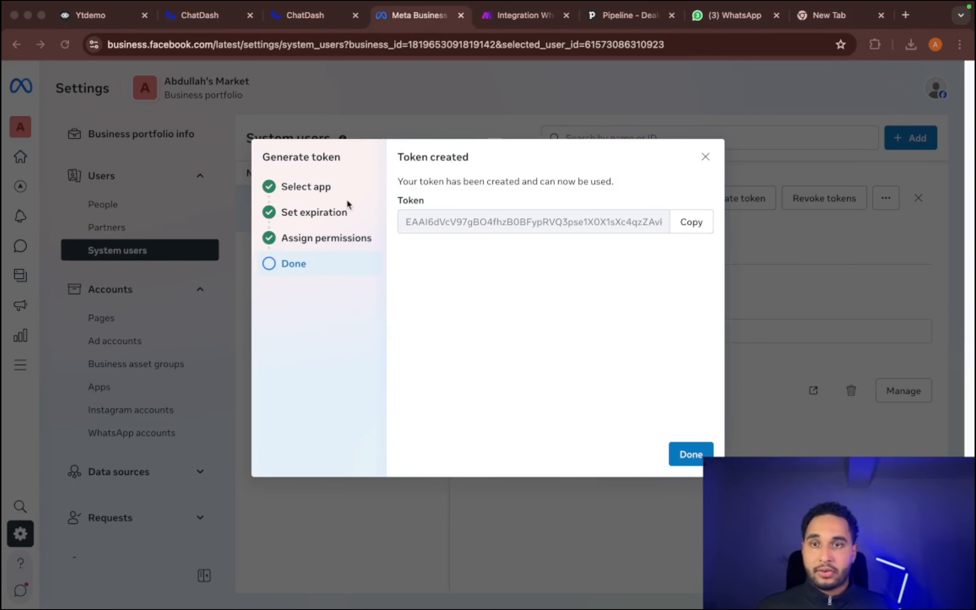
- Copy the generated access token and paste it into a new browser tab's address bar for safekeeping
{"action": "left_click", "coordinate": [701, 227]}
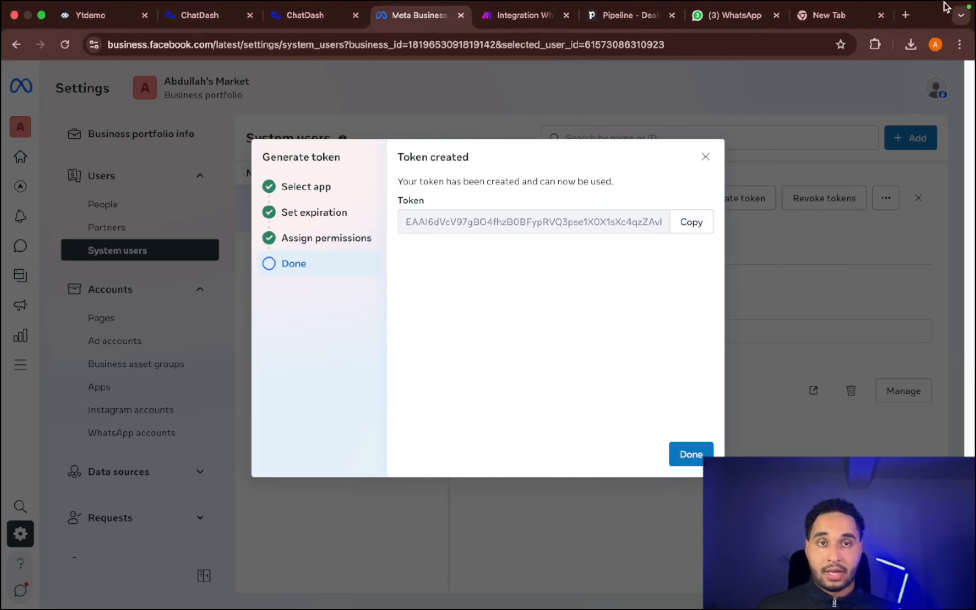
{"action": "left_click", "coordinate": [906, 15]}
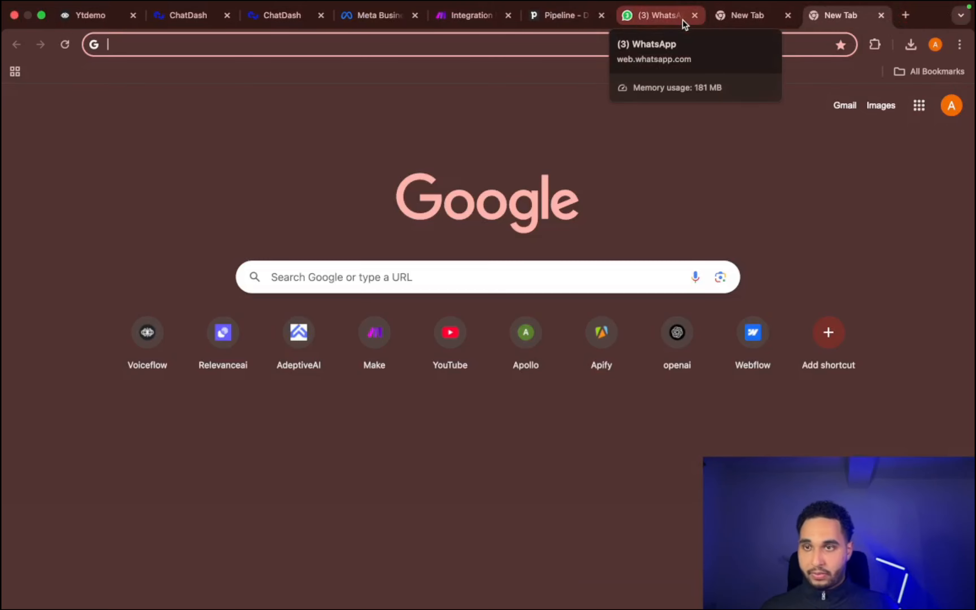
{"action": "key", "text": "super+v"}
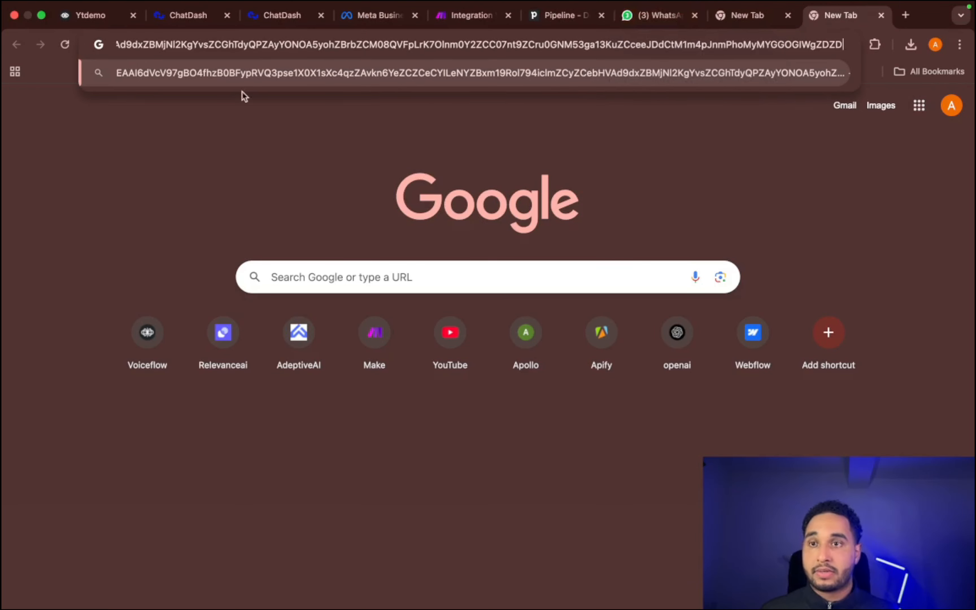
{"action": "left_click", "coordinate": [229, 162]}
- Check the open ChatDash tabs, return to the Meta business settings and finish the token generation dialog
{"action": "left_click", "coordinate": [283, 18]}
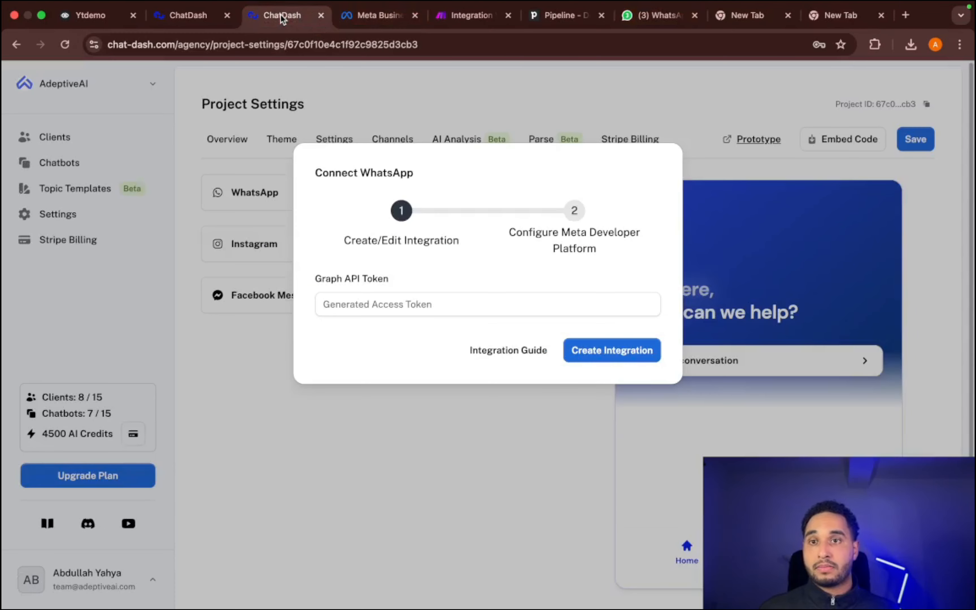
{"action": "left_click", "coordinate": [179, 17]}
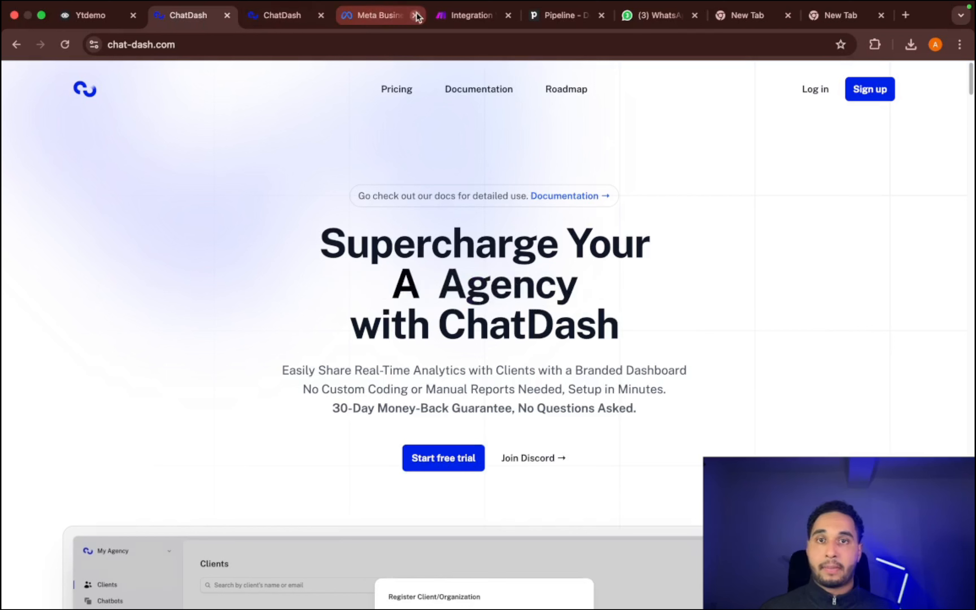
{"action": "left_click", "coordinate": [365, 16]}
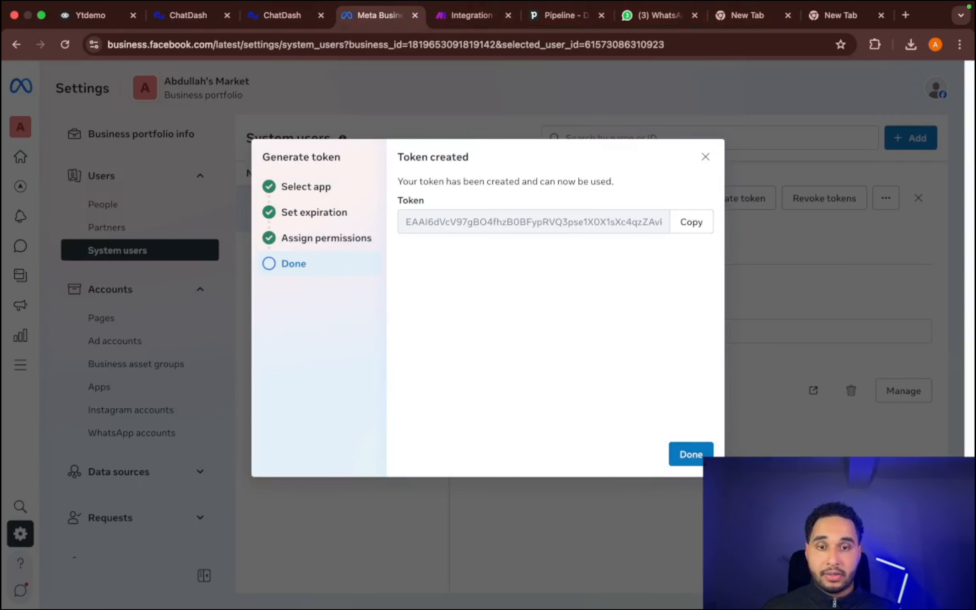
{"action": "left_click", "coordinate": [690, 454]}
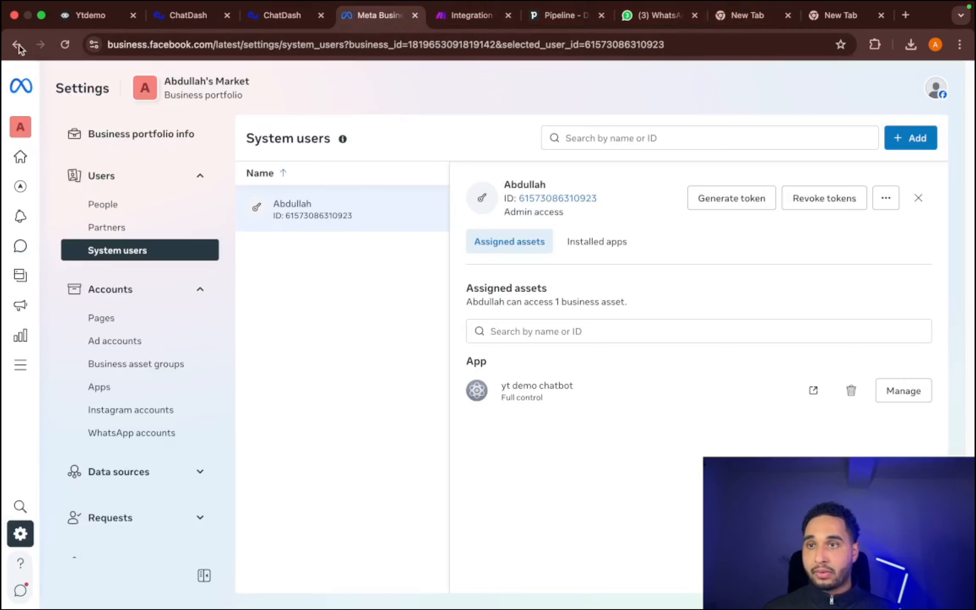
- Go to developers.facebook.com and open the yt demo chatbot app from the list of own apps
{"action": "left_click", "coordinate": [129, 46]}
{"action": "type", "text": "deve"}
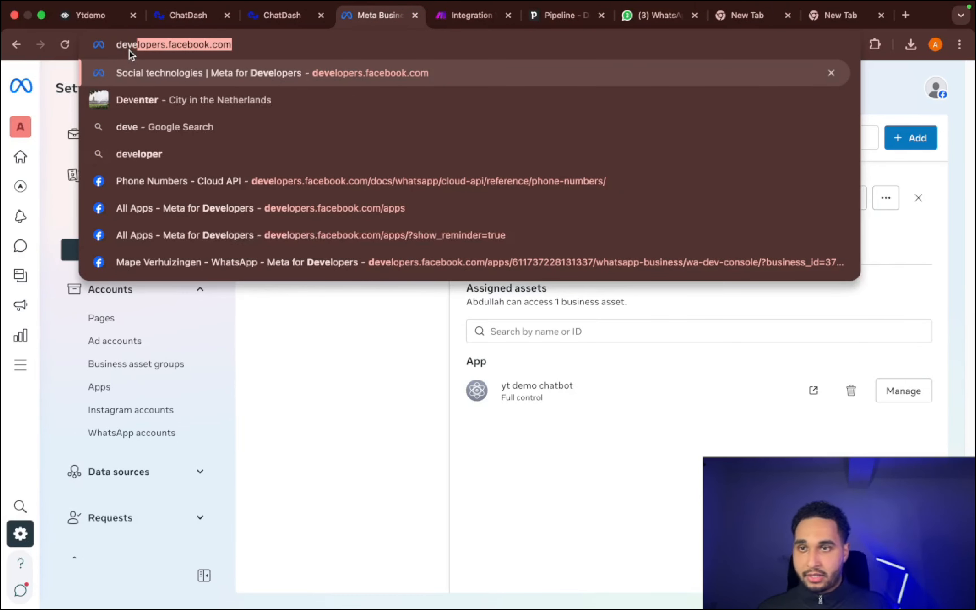
{"action": "key", "text": "Return"}
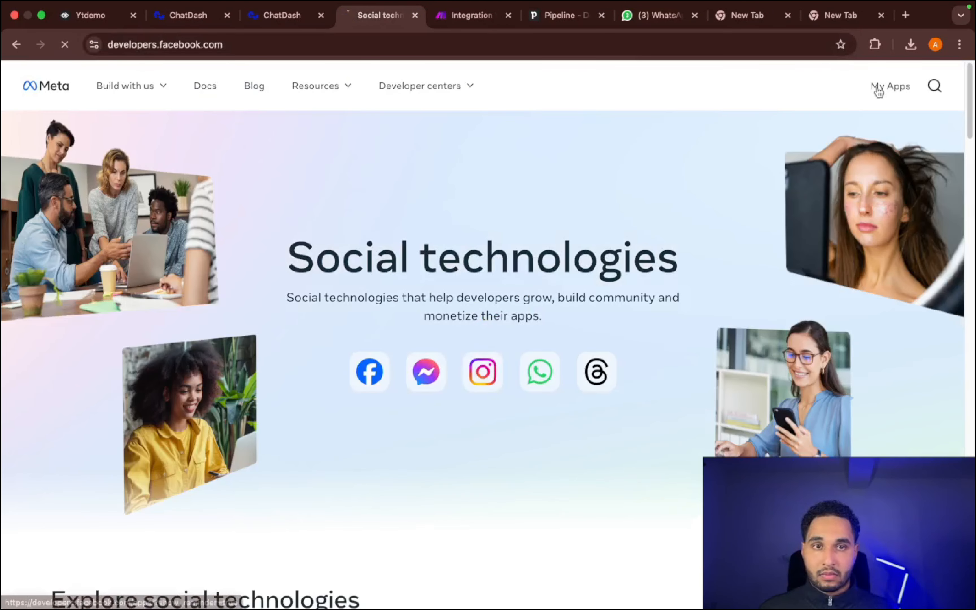
{"action": "left_click", "coordinate": [878, 92]}
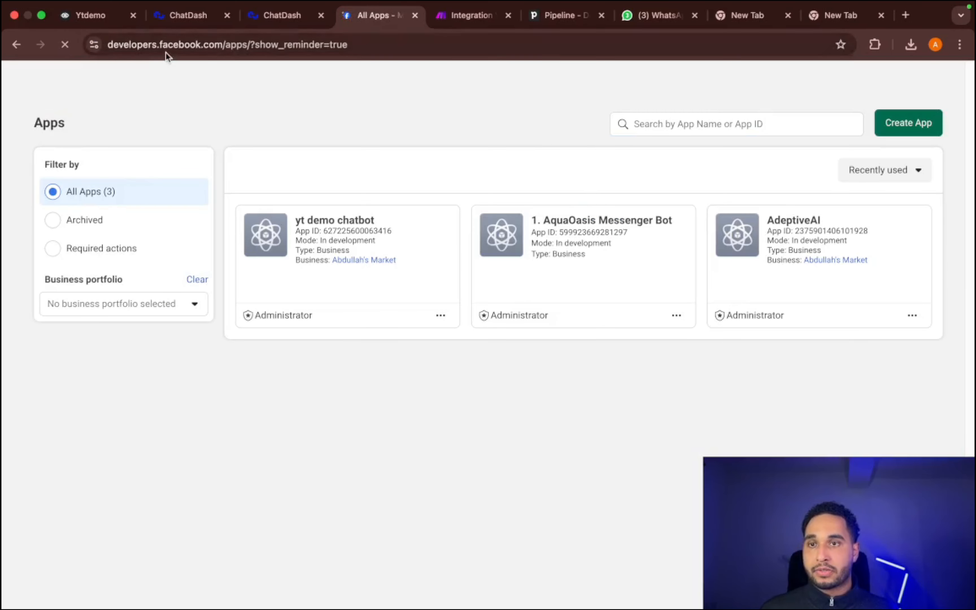
{"action": "left_click", "coordinate": [270, 241]}
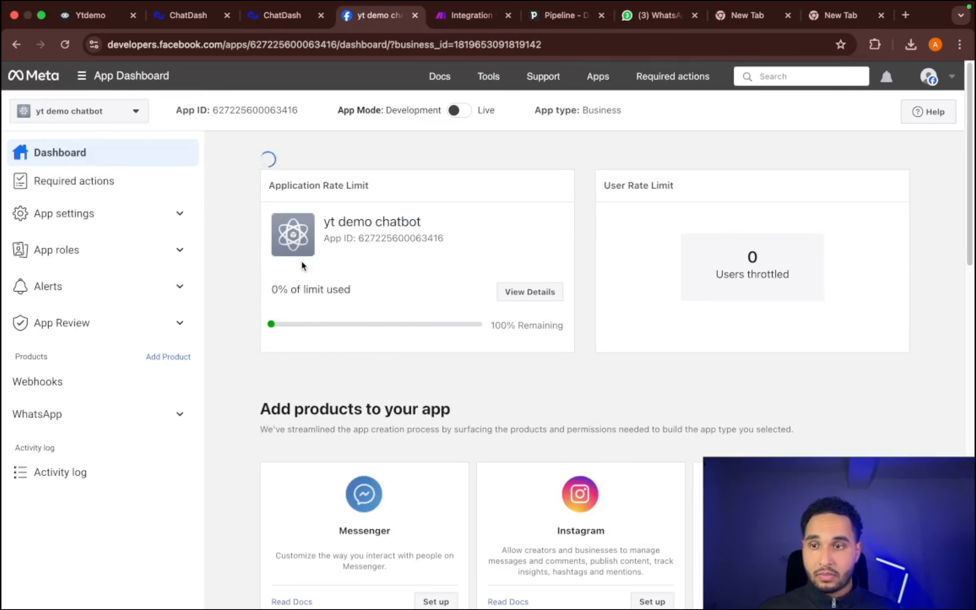
- Review the app's WhatsApp API setup and open the WhatsApp configuration page with the webhook settings
{"action": "left_click", "coordinate": [113, 428]}
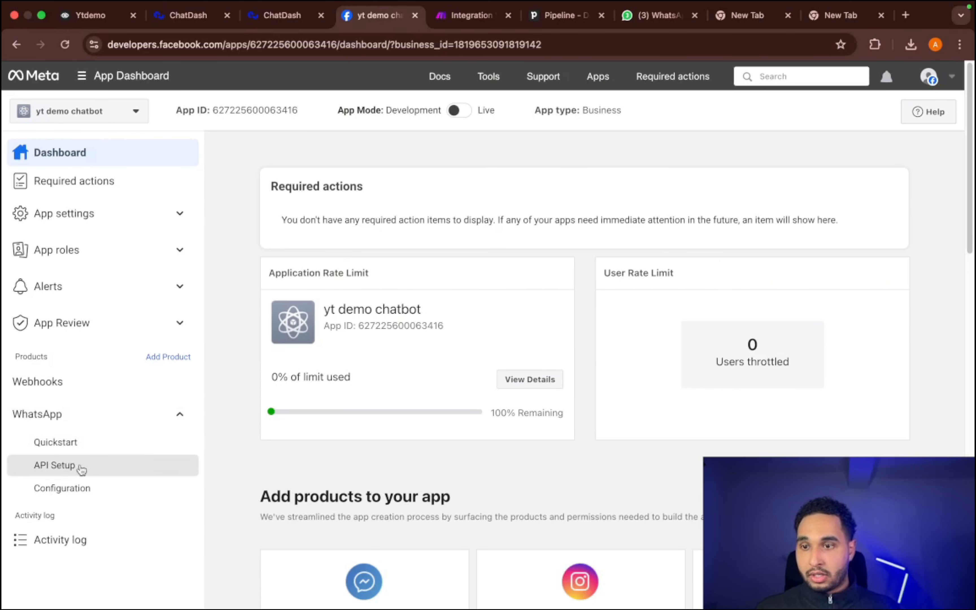
{"action": "left_click", "coordinate": [59, 468]}
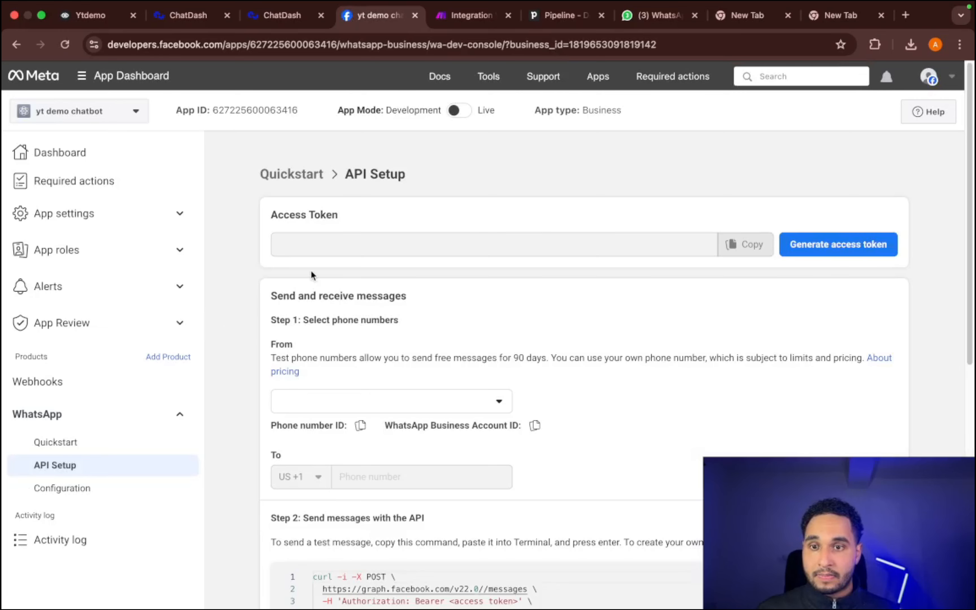
{"action": "scroll", "coordinate": [314, 275], "scroll_direction": "down", "scroll_amount": 2}
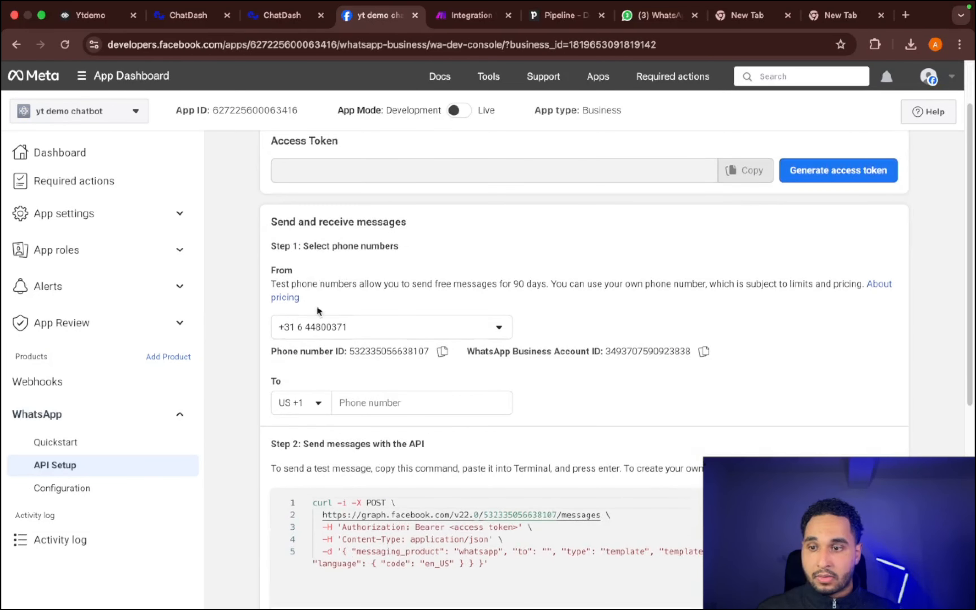
{"action": "left_click", "coordinate": [75, 489]}
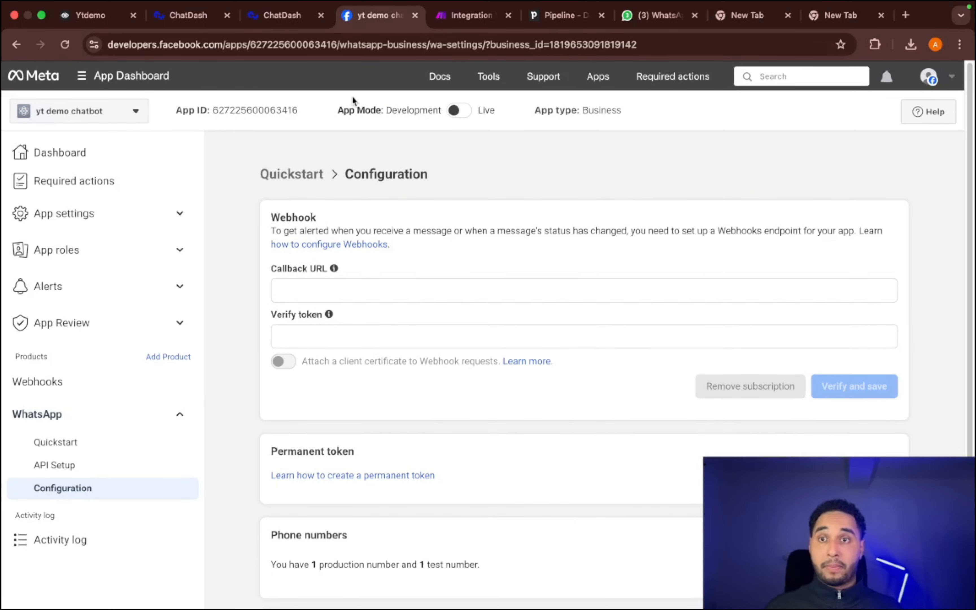
- Return to the ChatDash project settings and reopen the WhatsApp connection dialog in the channels
{"action": "mouse_move", "coordinate": [352, 96]}
{"action": "left_click", "coordinate": [280, 23]}
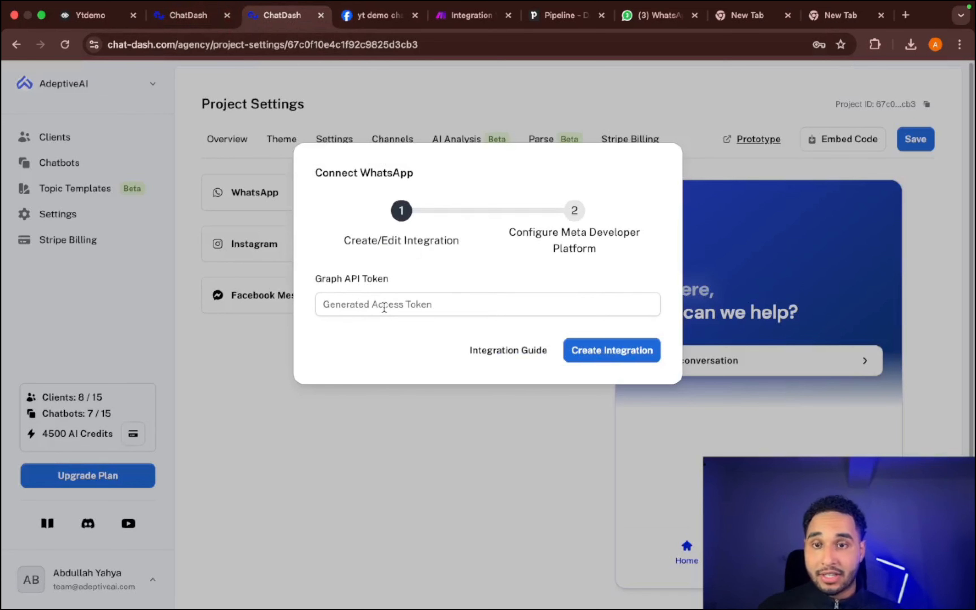
{"action": "left_click", "coordinate": [625, 122]}
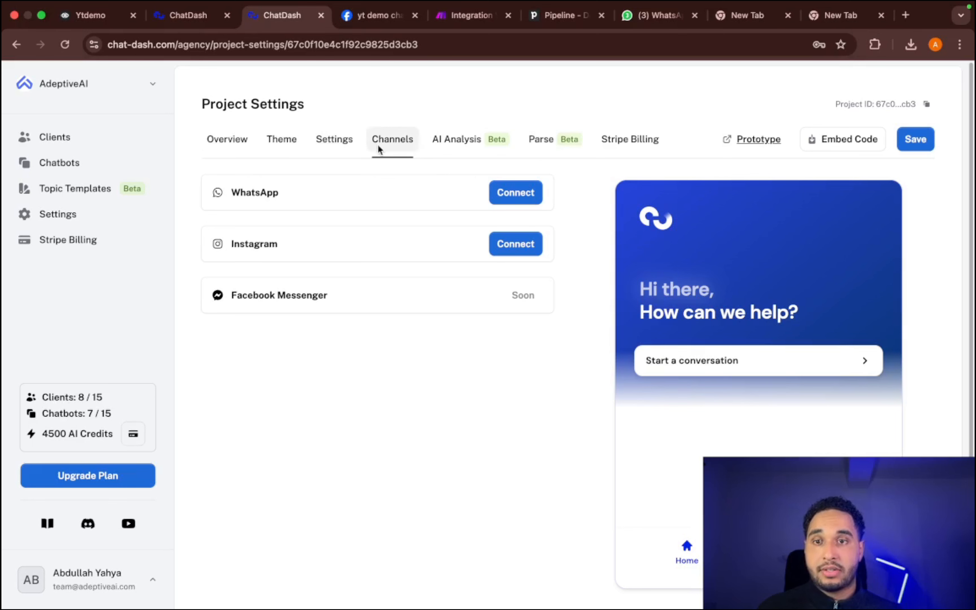
{"action": "left_click", "coordinate": [514, 200]}
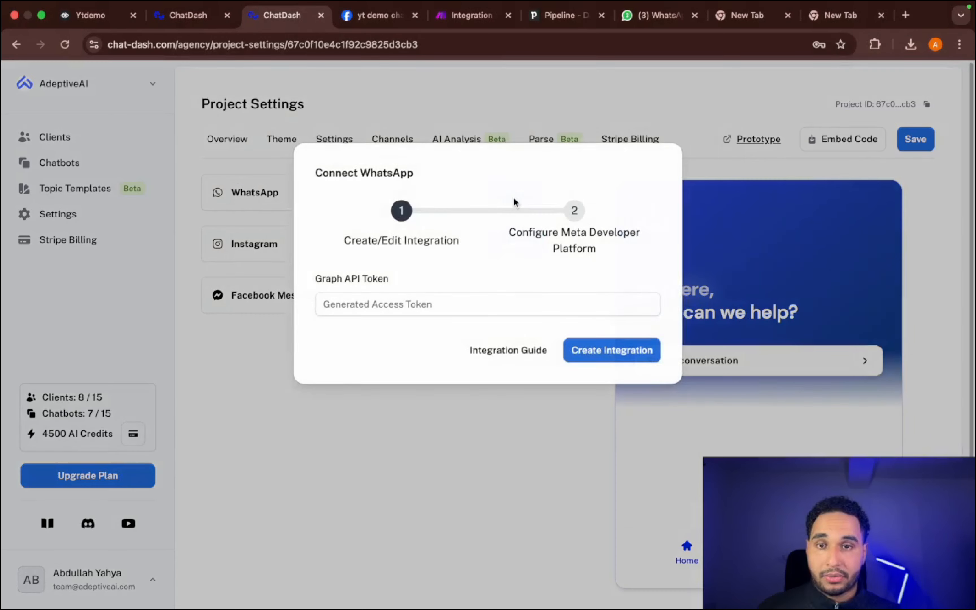
- Paste the generated access token as the Graph API Token and create the WhatsApp integration
{"action": "left_click", "coordinate": [391, 302]}
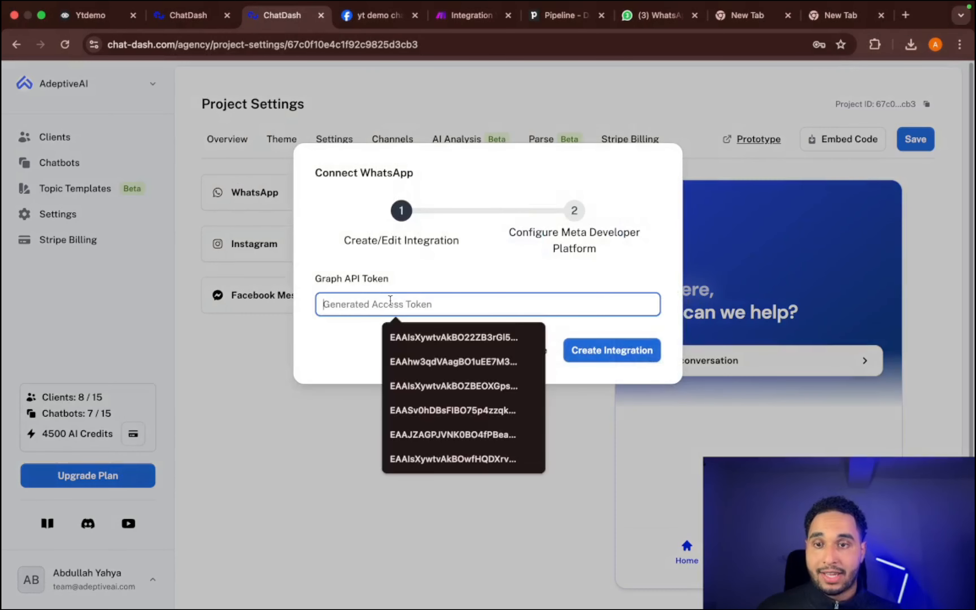
{"action": "right_click", "coordinate": [371, 307]}
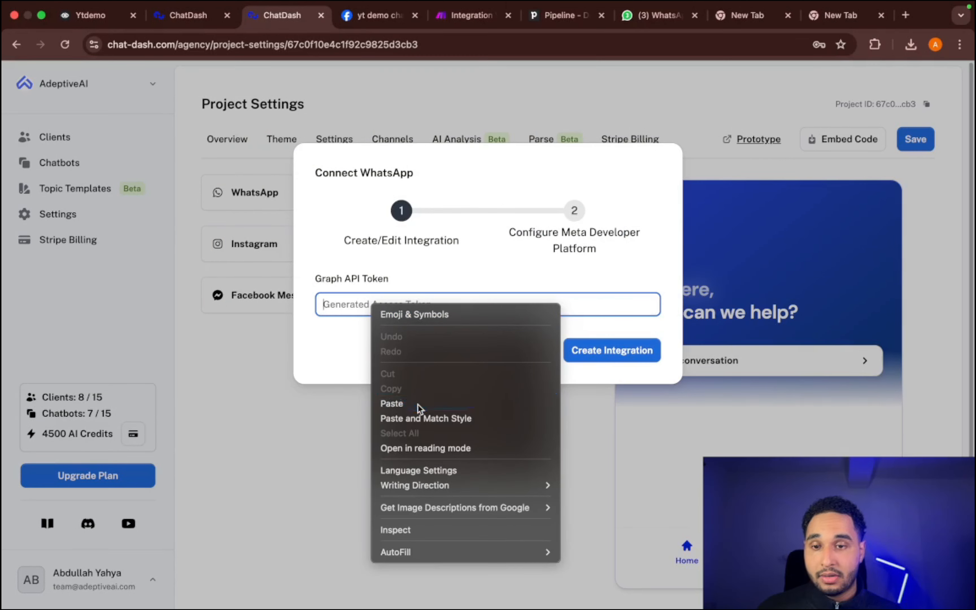
{"action": "left_click", "coordinate": [387, 403]}
{"action": "left_click", "coordinate": [612, 352]}
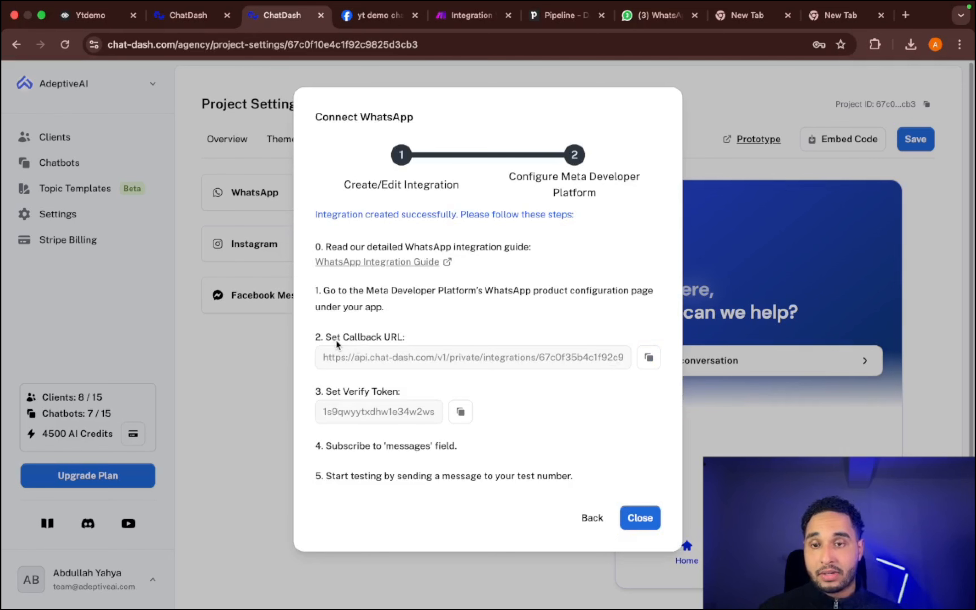
- Copy the Callback URL from ChatDash and enter it as the webhook's Callback URL in the Meta app's WhatsApp configuration
{"action": "left_click", "coordinate": [649, 357]}
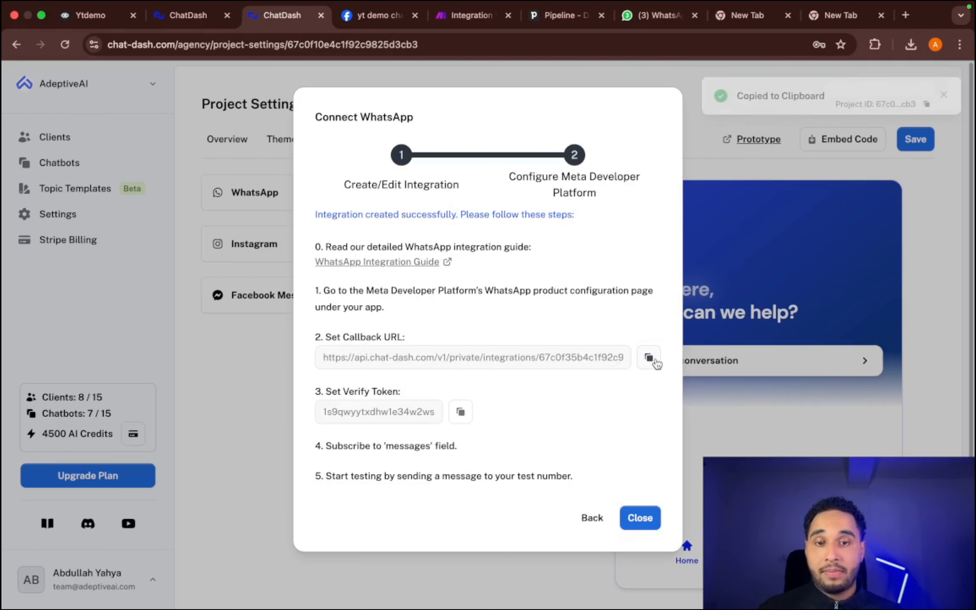
{"action": "left_click", "coordinate": [369, 21]}
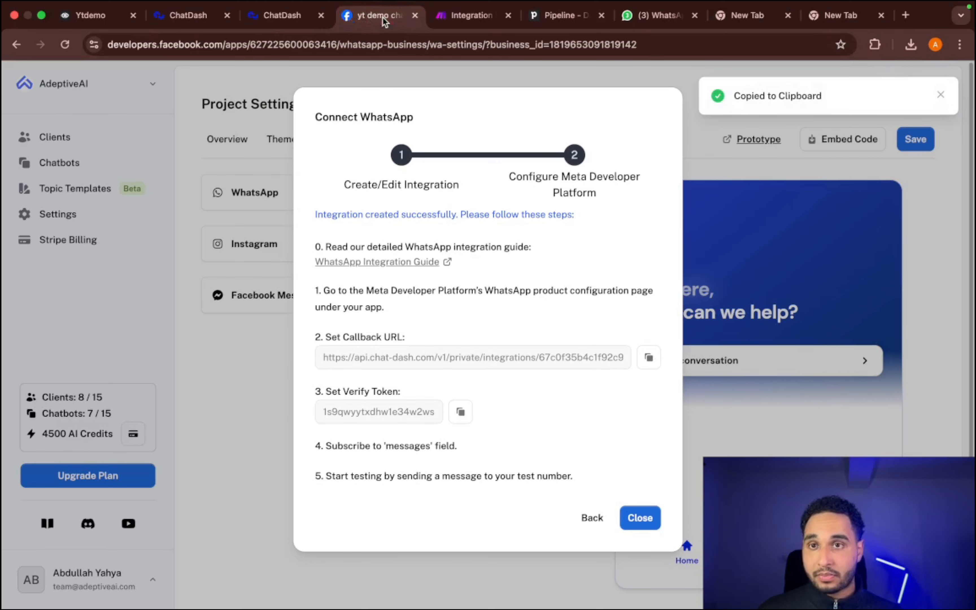
{"action": "left_click", "coordinate": [301, 287]}
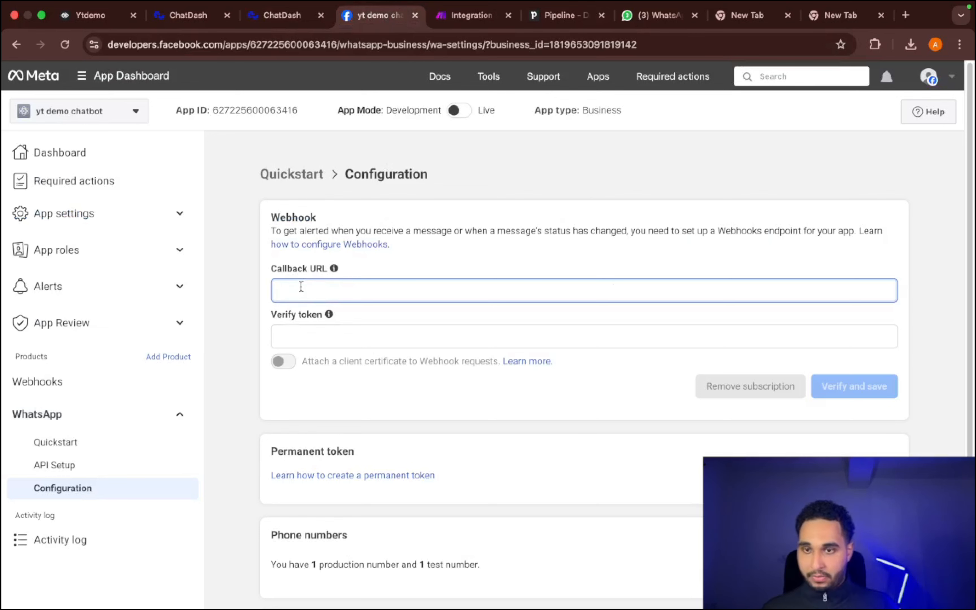
{"action": "key", "text": "super+v"}
- Copy the verify token from ChatDash into the Meta webhook's Verify token field, then verify and save the webhook
{"action": "left_click", "coordinate": [282, 16]}
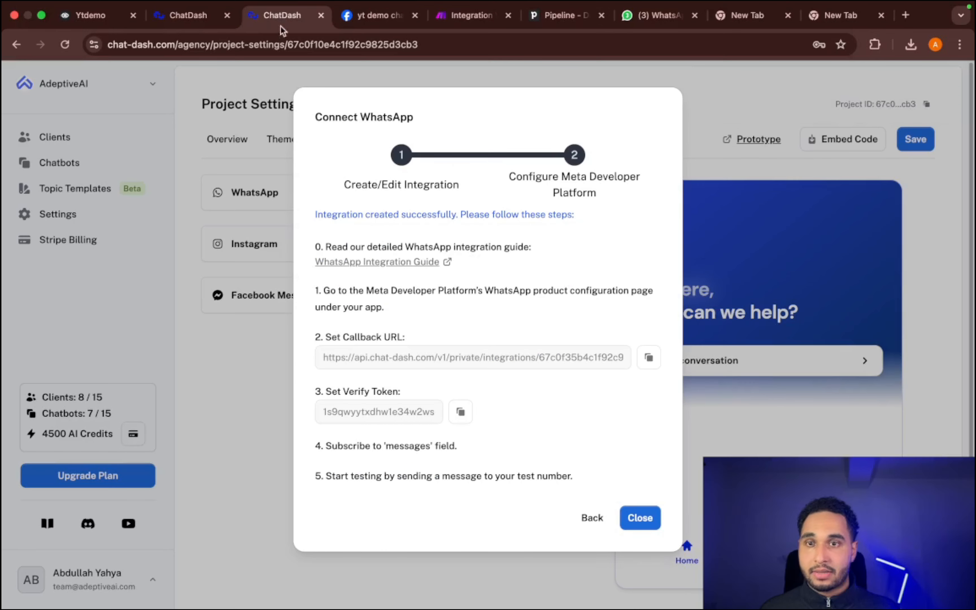
{"action": "left_click", "coordinate": [470, 413]}
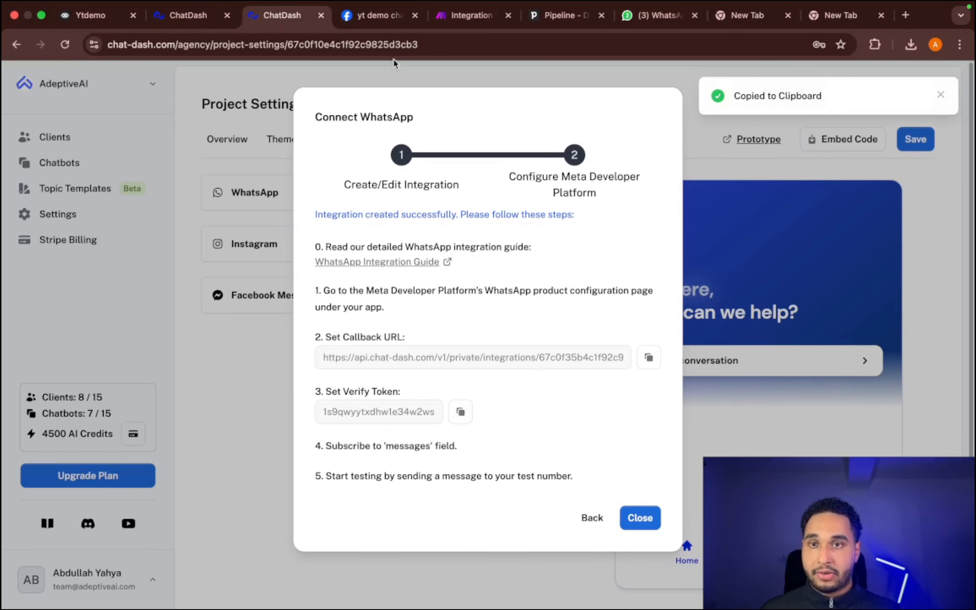
{"action": "left_click", "coordinate": [369, 16]}
{"action": "left_click", "coordinate": [311, 337]}
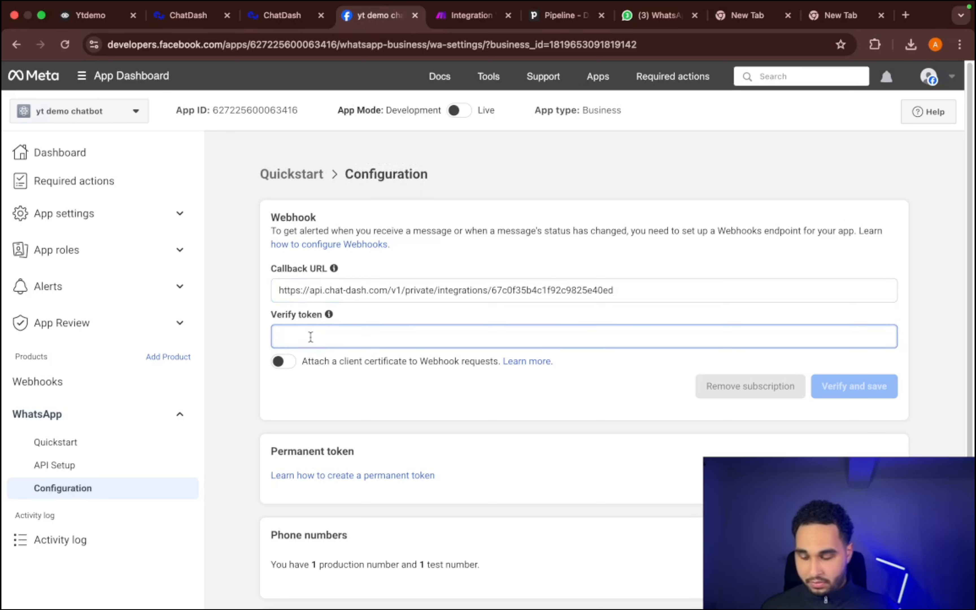
{"action": "key", "text": "super+v"}
{"action": "left_click", "coordinate": [882, 397]}
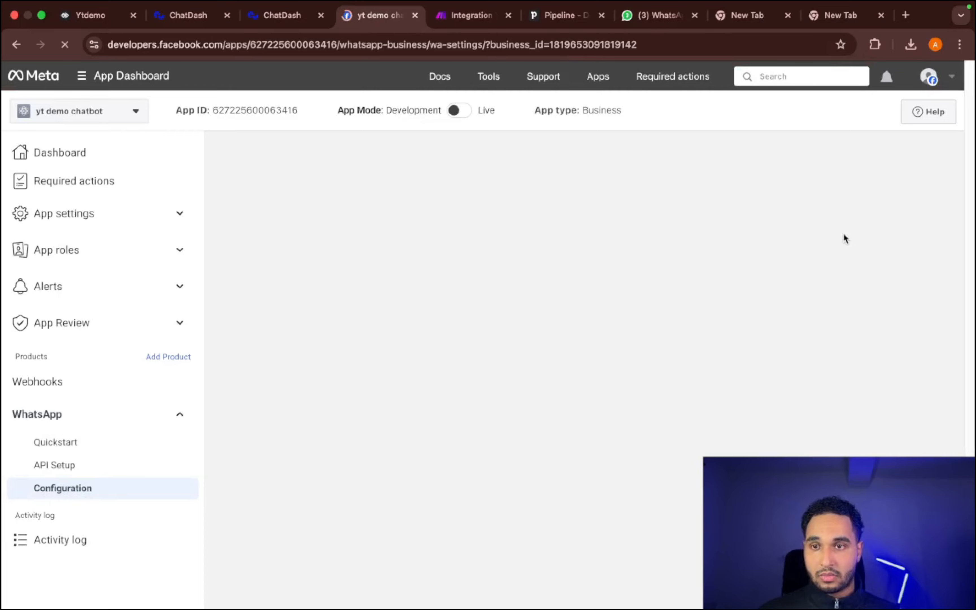
- Subscribe to the messages field in the webhook fields list
{"action": "scroll", "coordinate": [758, 305], "scroll_direction": "down", "scroll_amount": 1}
{"action": "scroll", "coordinate": [758, 304], "scroll_direction": "down", "scroll_amount": 5}
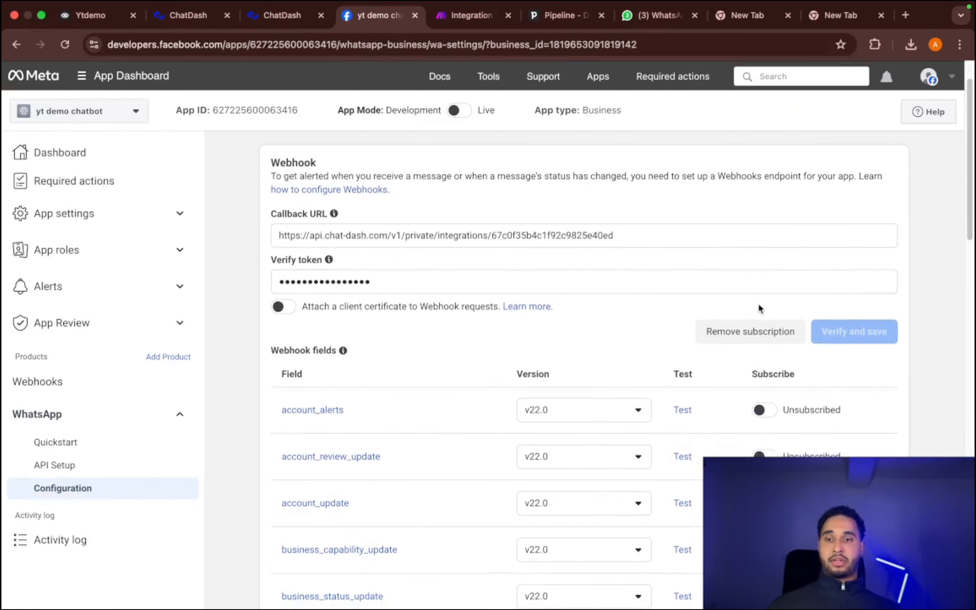
{"action": "scroll", "coordinate": [745, 338], "scroll_direction": "down", "scroll_amount": 2}
{"action": "scroll", "coordinate": [734, 329], "scroll_direction": "down", "scroll_amount": 3}
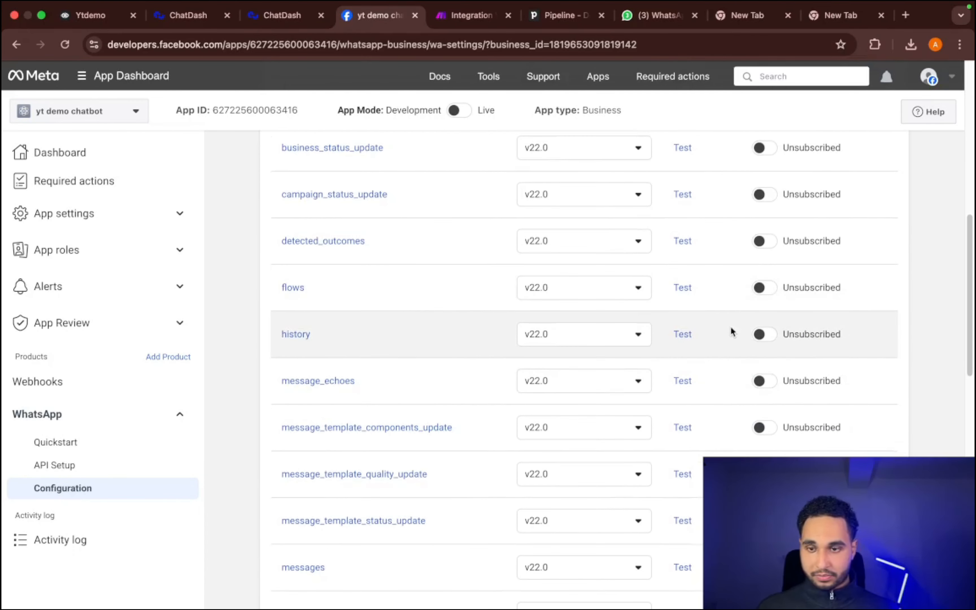
{"action": "scroll", "coordinate": [694, 474], "scroll_direction": "up", "scroll_amount": 12}
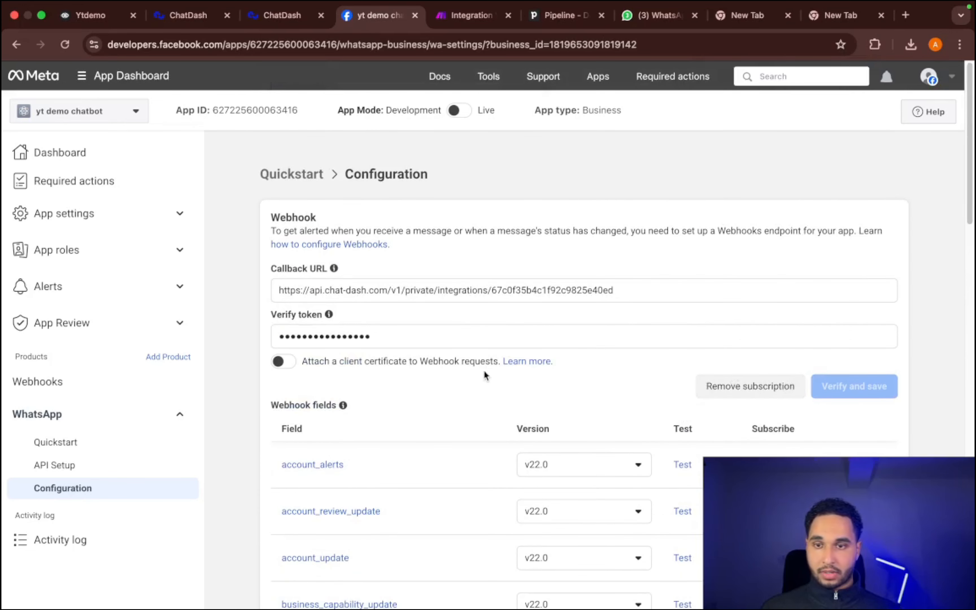
{"action": "scroll", "coordinate": [396, 420], "scroll_direction": "down", "scroll_amount": 10}
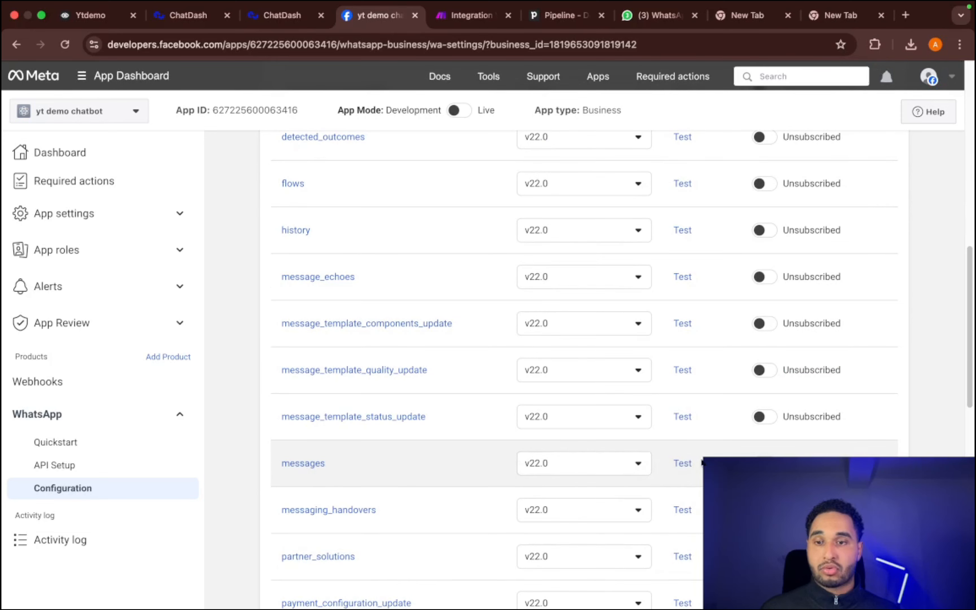
{"action": "scroll", "coordinate": [306, 469], "scroll_direction": "up", "scroll_amount": 5}
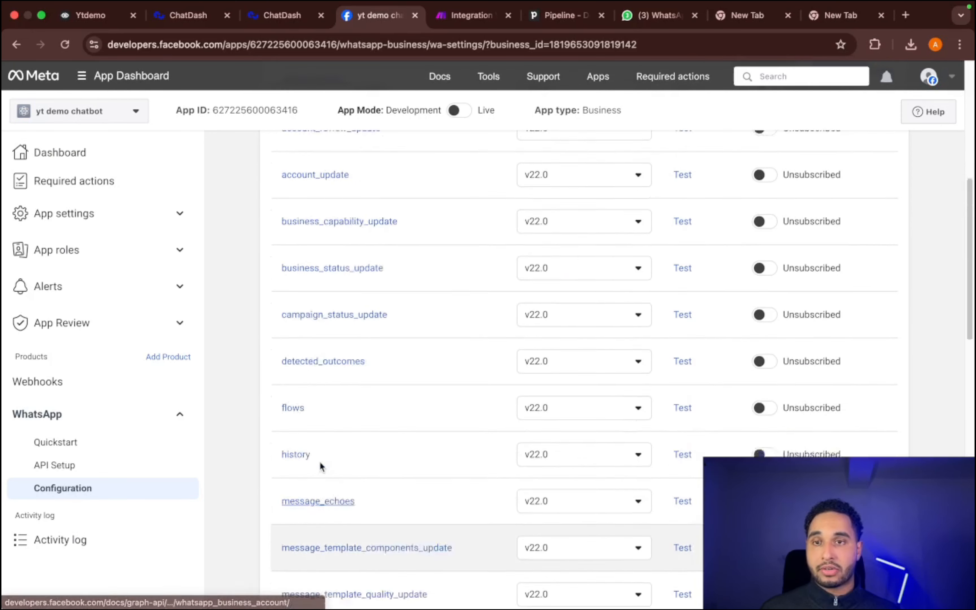
{"action": "scroll", "coordinate": [326, 462], "scroll_direction": "up", "scroll_amount": 3}
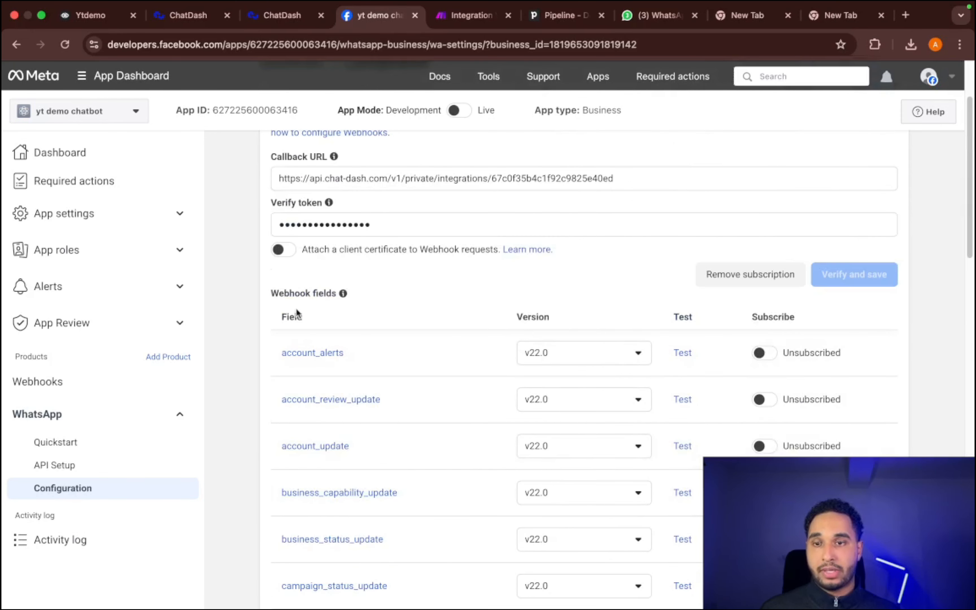
{"action": "scroll", "coordinate": [369, 422], "scroll_direction": "down", "scroll_amount": 1}
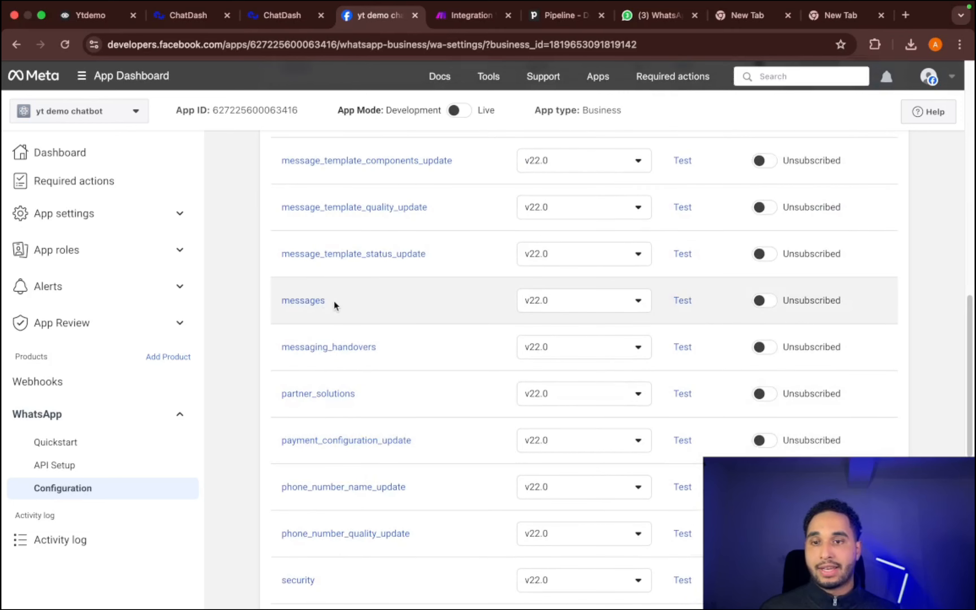
{"action": "left_click", "coordinate": [766, 305]}
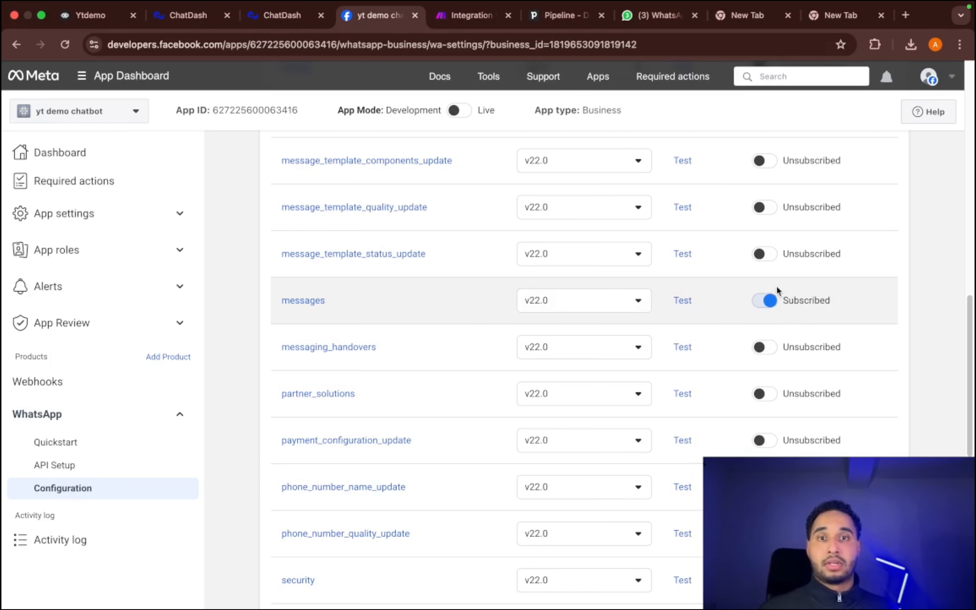
- Open the WhatsApp API Setup page and choose the test number as the sending phone number
{"action": "scroll", "coordinate": [776, 285], "scroll_direction": "up", "scroll_amount": 15}
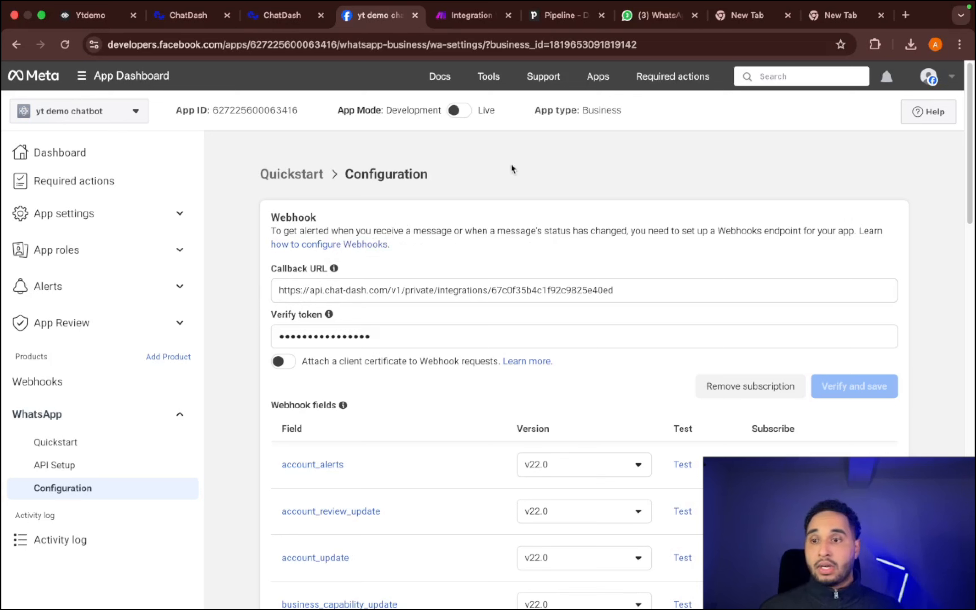
{"action": "left_click", "coordinate": [61, 474]}
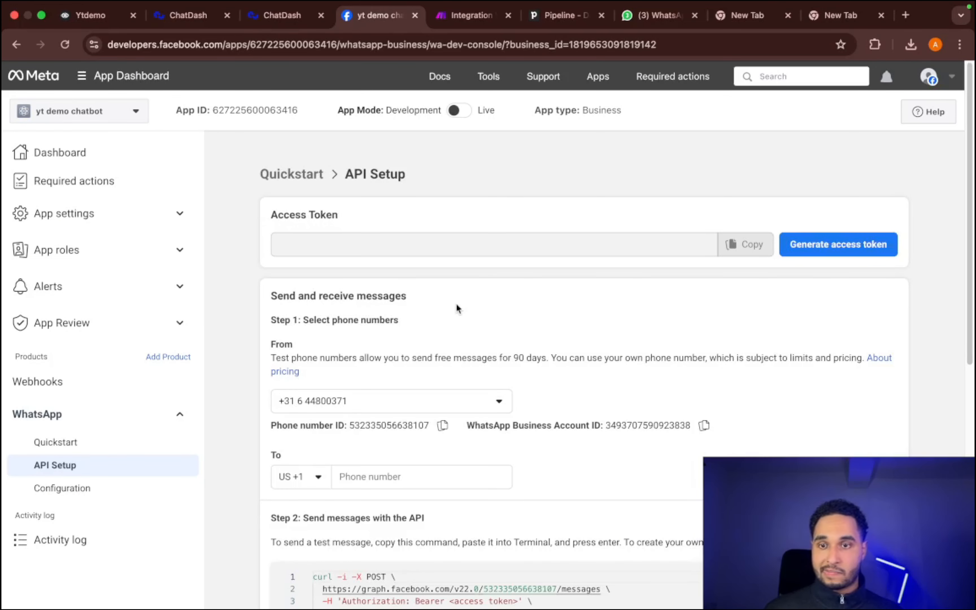
{"action": "left_click", "coordinate": [375, 404]}
{"action": "left_click", "coordinate": [363, 473]}
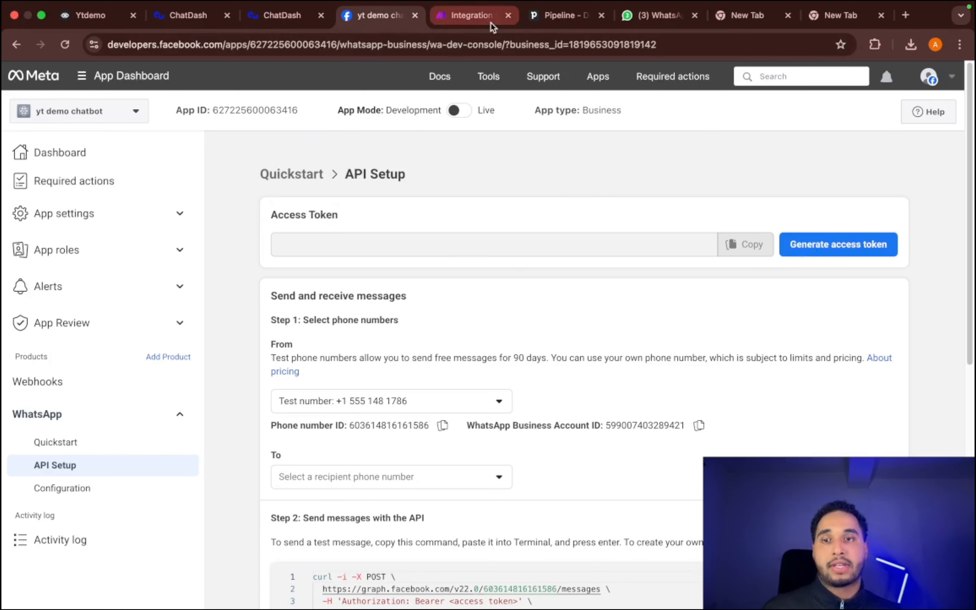
- Generate an access token, granting yt demo chatbot access only to the Test WhatsApp Business Account
{"action": "left_click", "coordinate": [811, 243]}
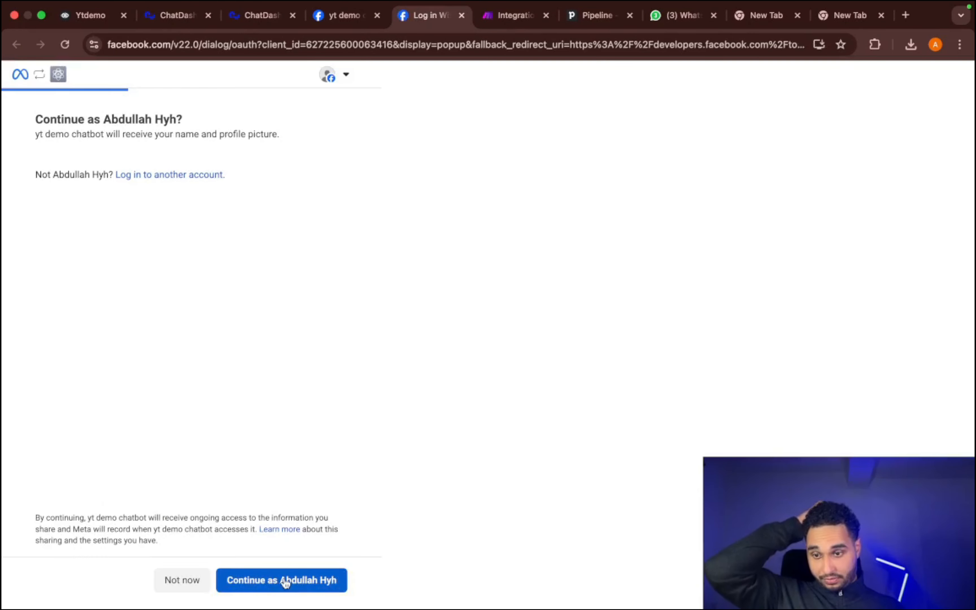
{"action": "left_click", "coordinate": [285, 581]}
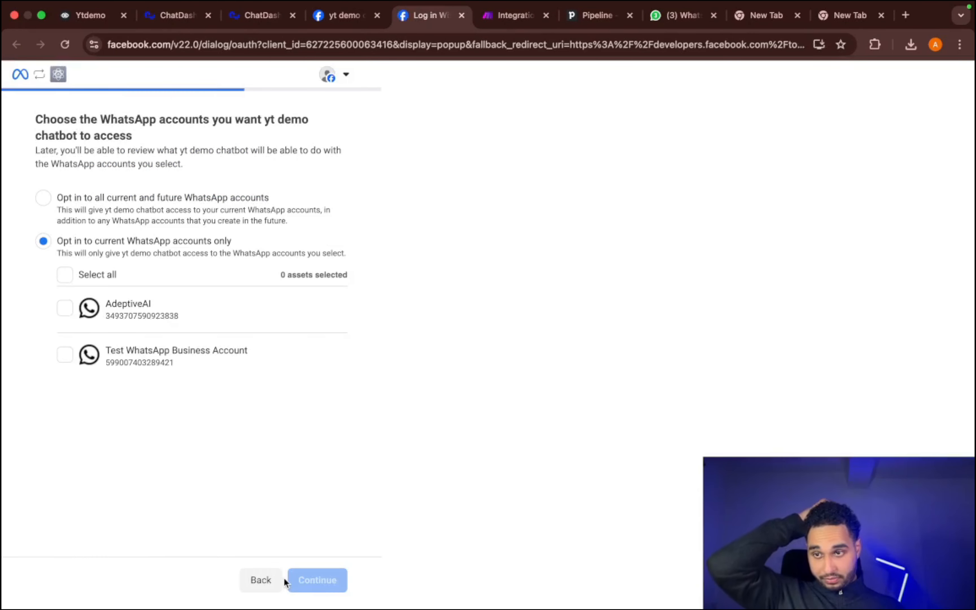
{"action": "left_click", "coordinate": [140, 369]}
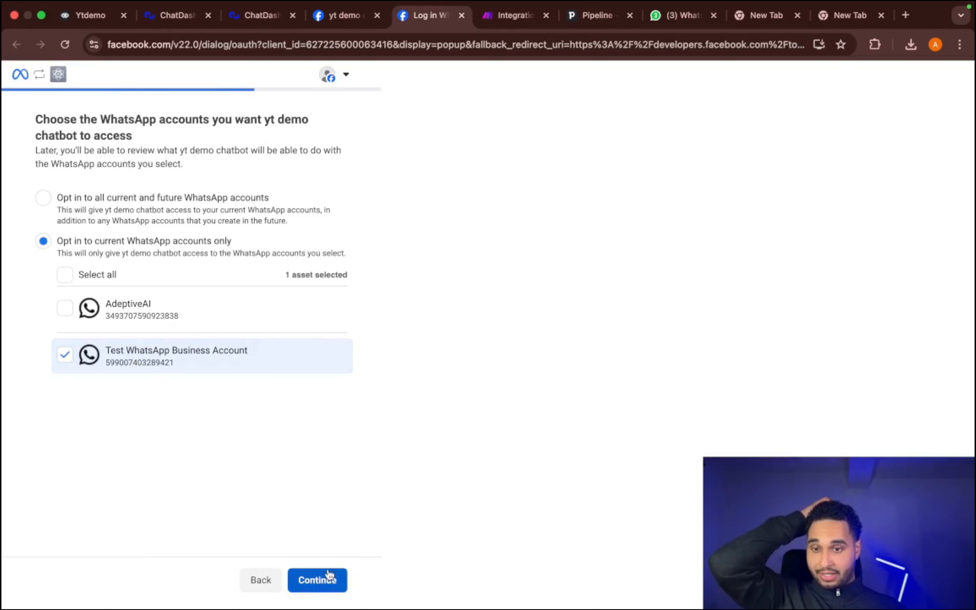
{"action": "left_click", "coordinate": [318, 580]}
{"action": "left_click", "coordinate": [333, 592]}
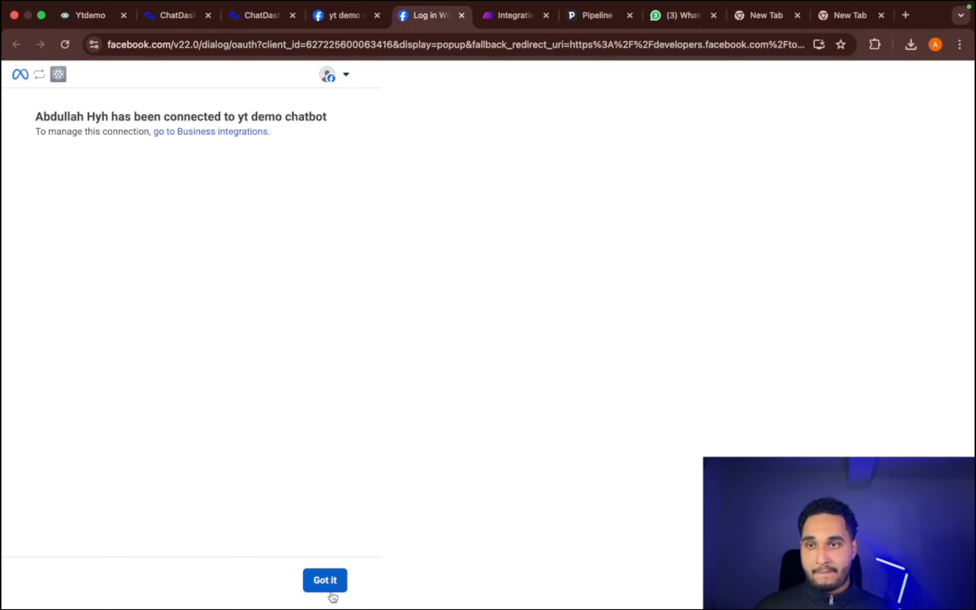
{"action": "left_click", "coordinate": [333, 594]}
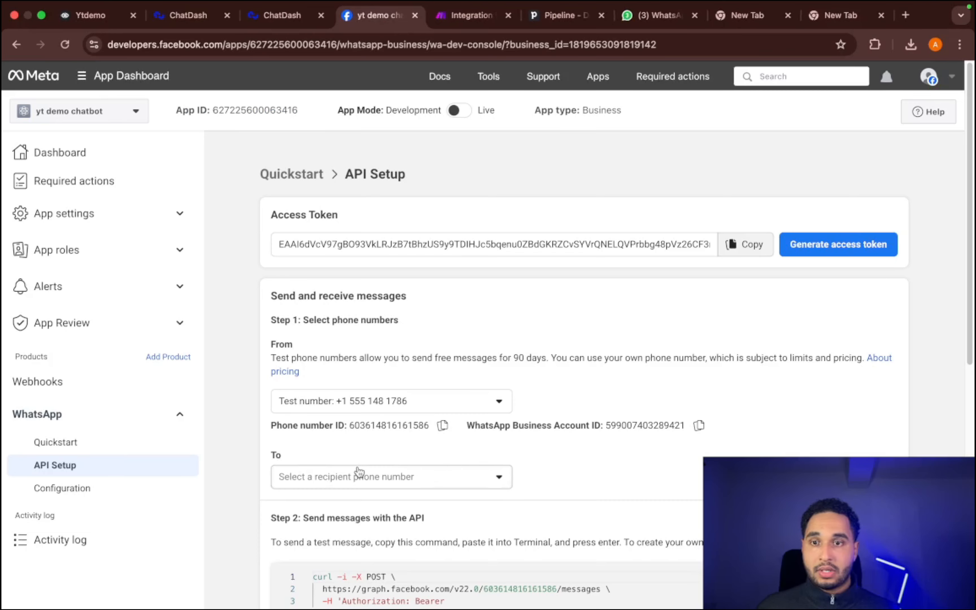
- Select the listed recipient phone number and send it the hello_world test message
{"action": "scroll", "coordinate": [458, 396], "scroll_direction": "down", "scroll_amount": 1}
{"action": "left_click", "coordinate": [374, 445]}
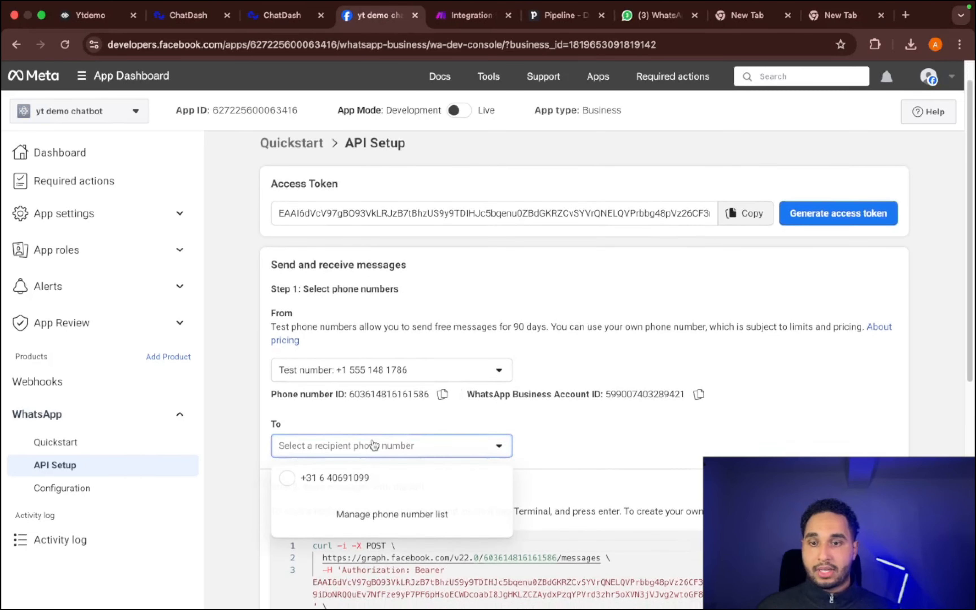
{"action": "left_click", "coordinate": [309, 491]}
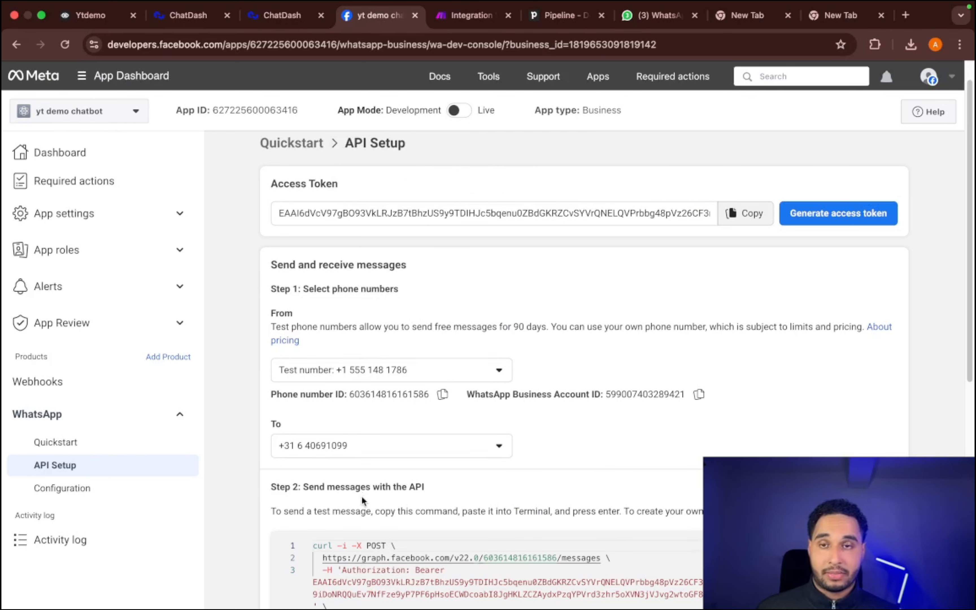
{"action": "scroll", "coordinate": [365, 512], "scroll_direction": "down", "scroll_amount": 4}
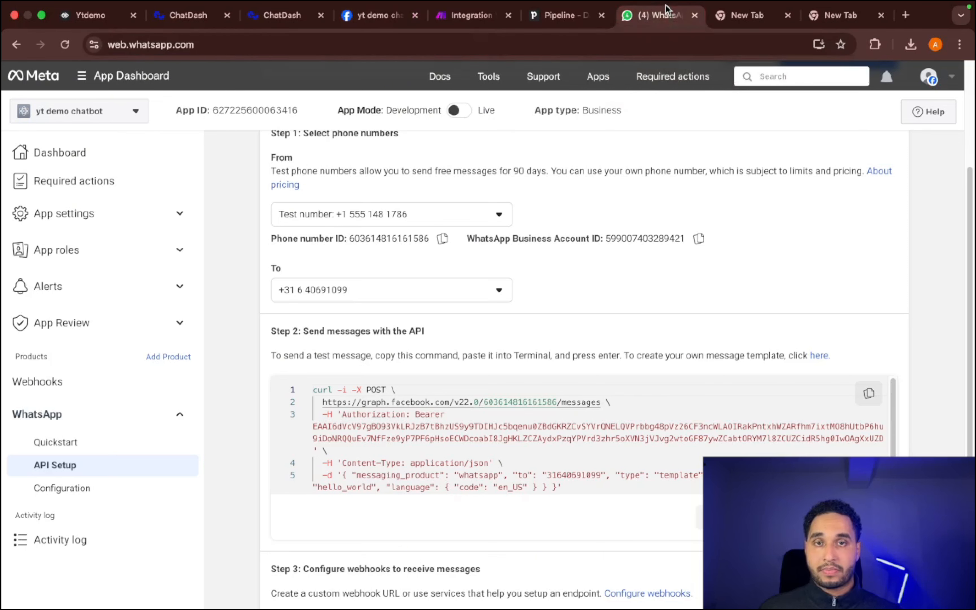
- Switch to WhatsApp Web, open the Test Number chat with the Hello World message and delete that chat
{"action": "left_click", "coordinate": [687, 16]}
{"action": "left_click", "coordinate": [240, 222]}
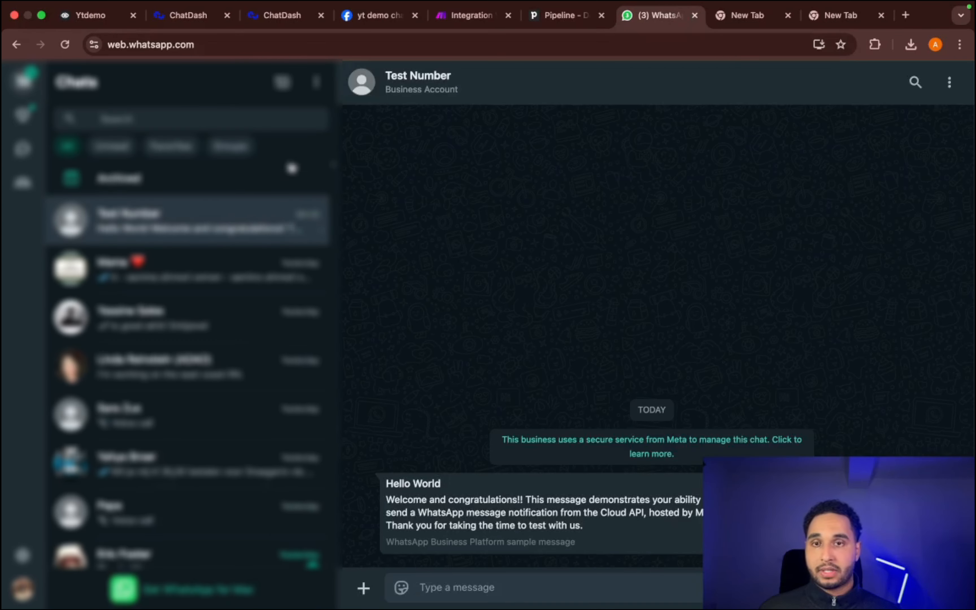
{"action": "right_click", "coordinate": [223, 230]}
{"action": "left_click", "coordinate": [254, 357]}
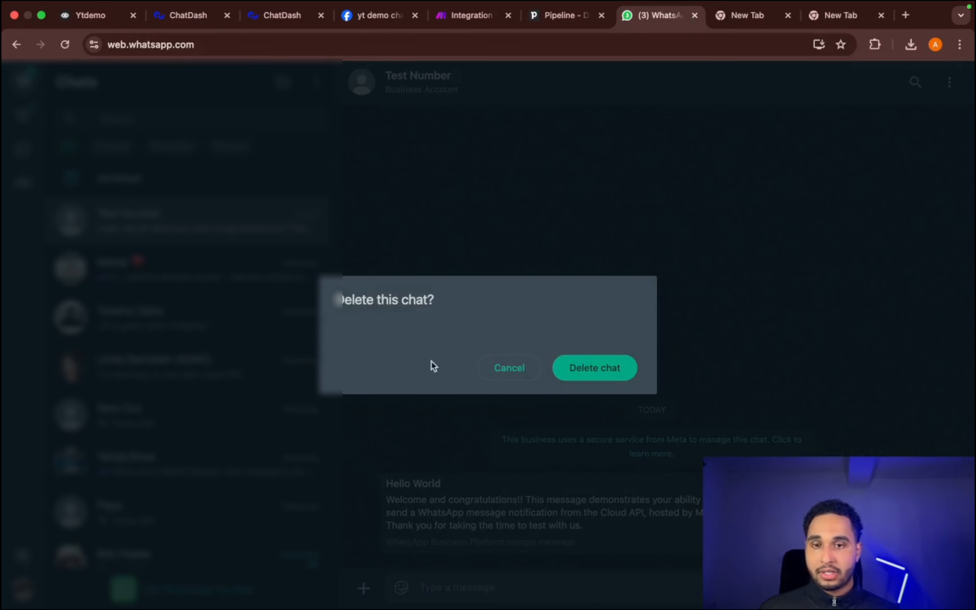
{"action": "left_click", "coordinate": [593, 367]}
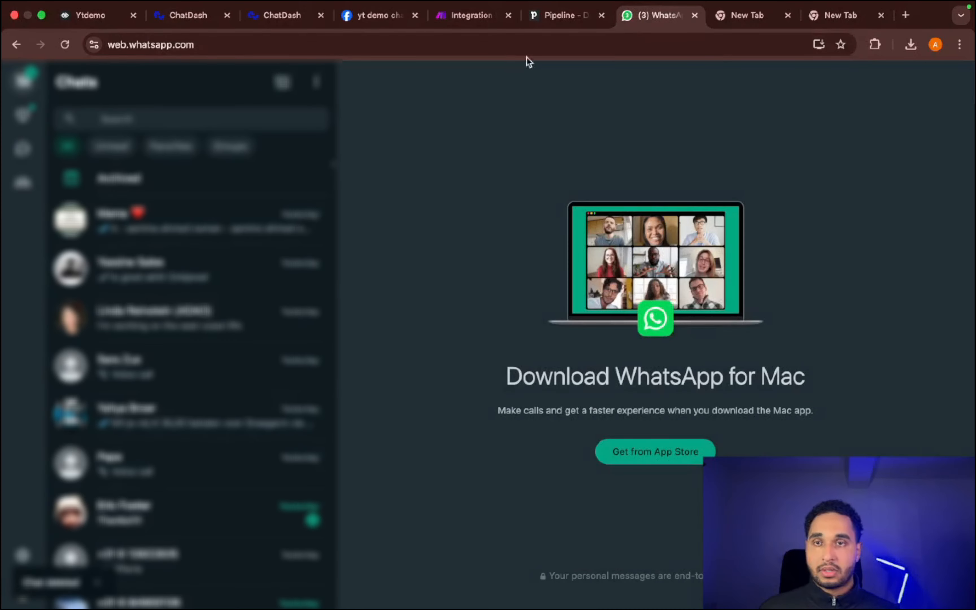
- Glance at the Make scenario, then return to the Meta app's API Setup page and review its token and phone number settings
{"action": "left_click", "coordinate": [488, 16]}
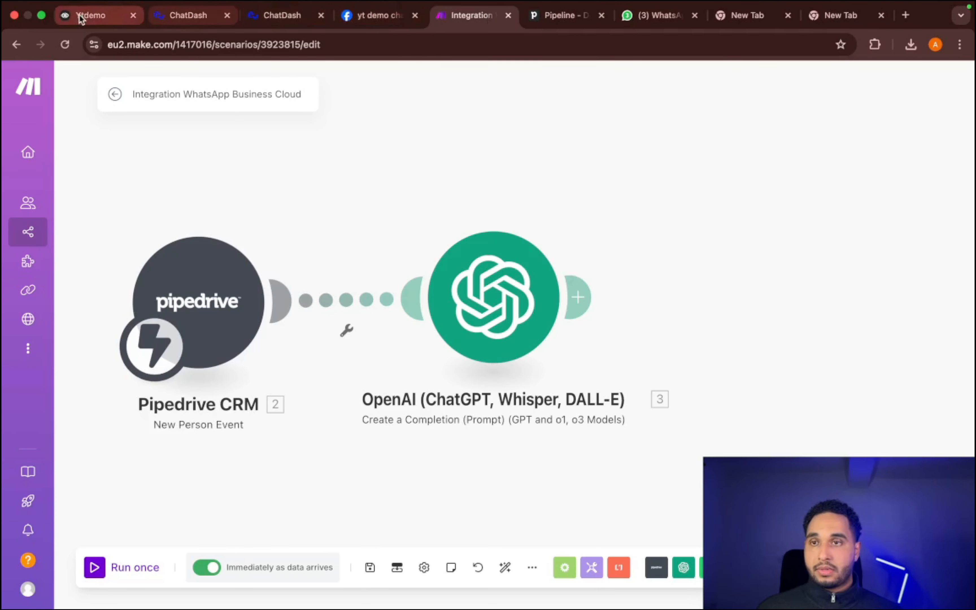
{"action": "left_click", "coordinate": [375, 15]}
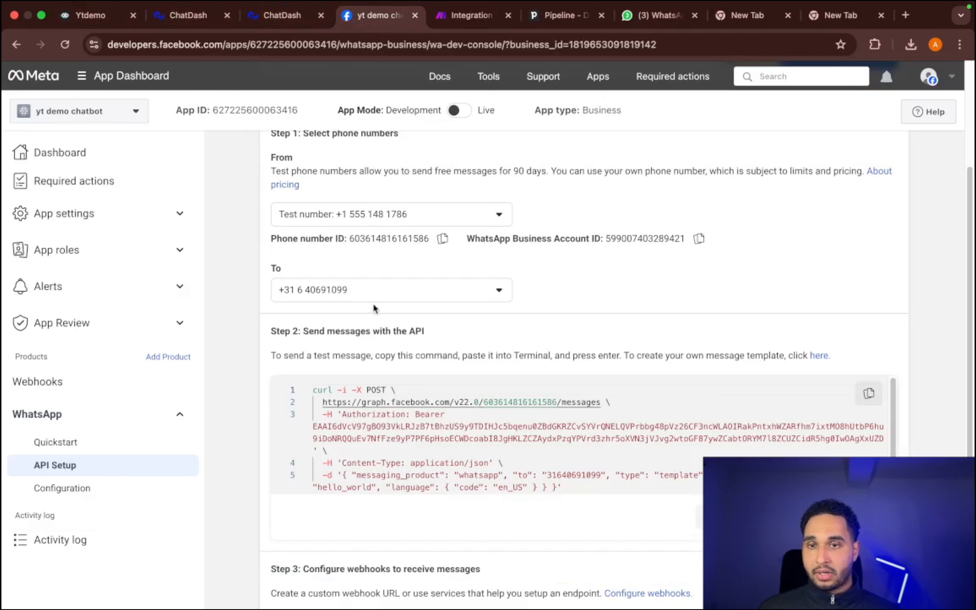
{"action": "scroll", "coordinate": [377, 297], "scroll_direction": "up", "scroll_amount": 5}
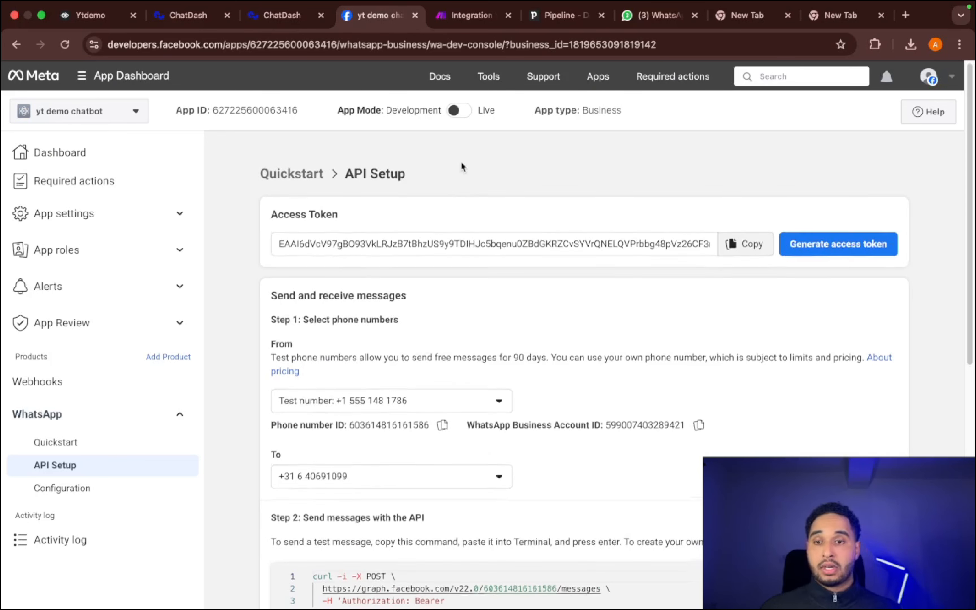
- Open WhatsApp Manager's message templates from the API Setup page and view the hello_world template's insights
{"action": "scroll", "coordinate": [464, 169], "scroll_direction": "down", "scroll_amount": 3}
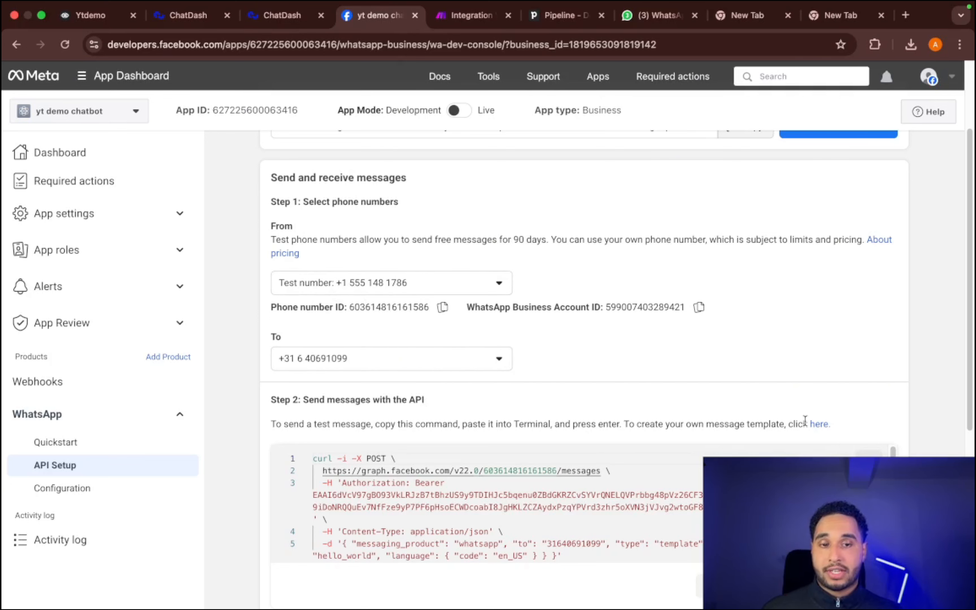
{"action": "left_click", "coordinate": [819, 424]}
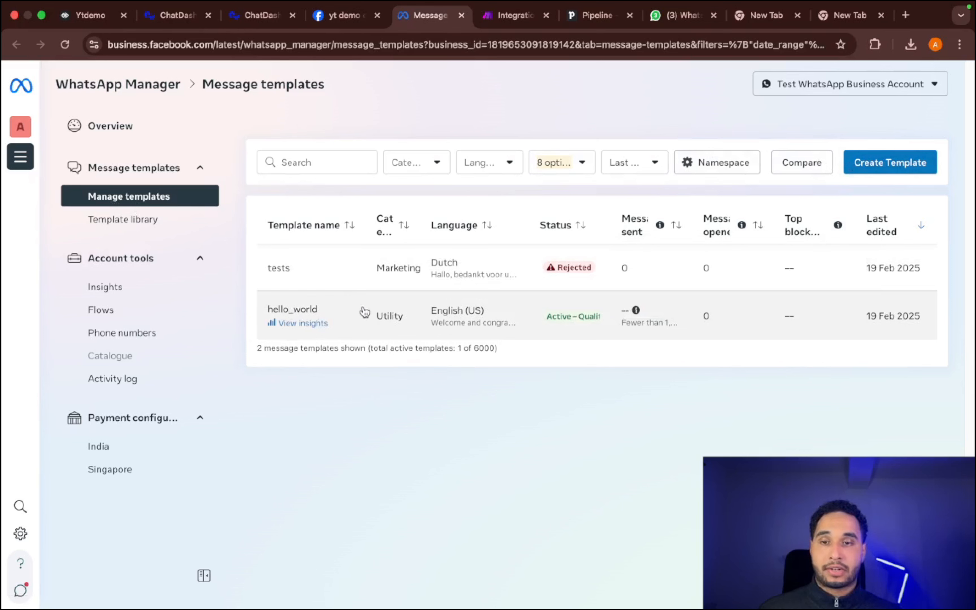
{"action": "left_click", "coordinate": [318, 324]}
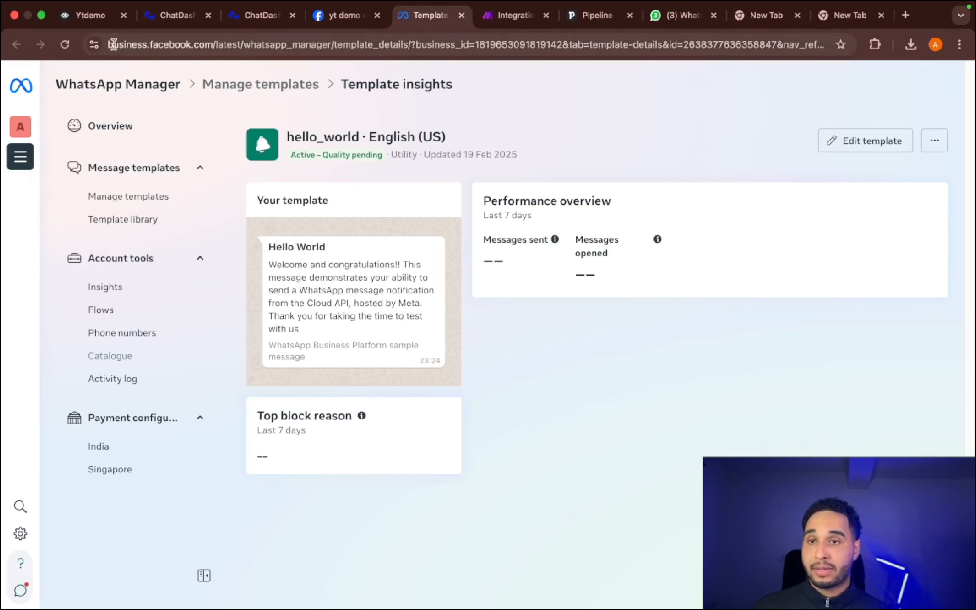
- Switch to Voiceflow to review the Question & Answer workflow canvas, and return to the Meta app's API Setup page
{"action": "left_click", "coordinate": [89, 18]}
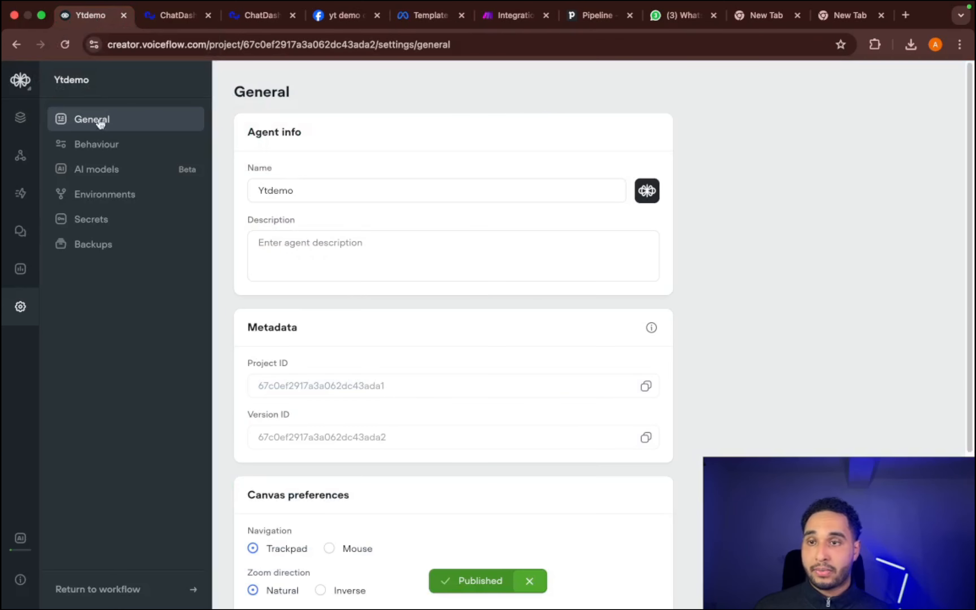
{"action": "left_click", "coordinate": [20, 117]}
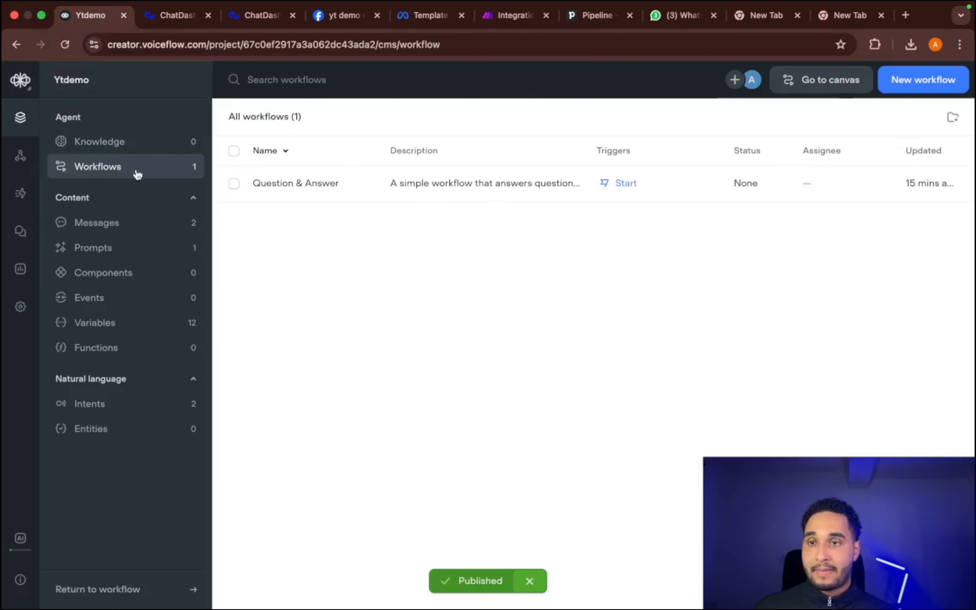
{"action": "double_click", "coordinate": [261, 193]}
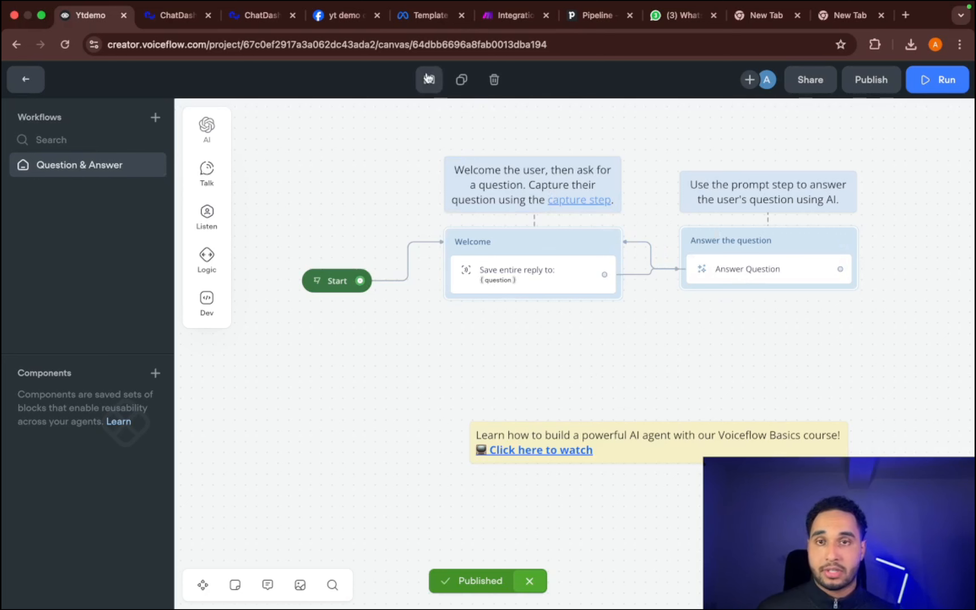
{"action": "left_click", "coordinate": [343, 15]}
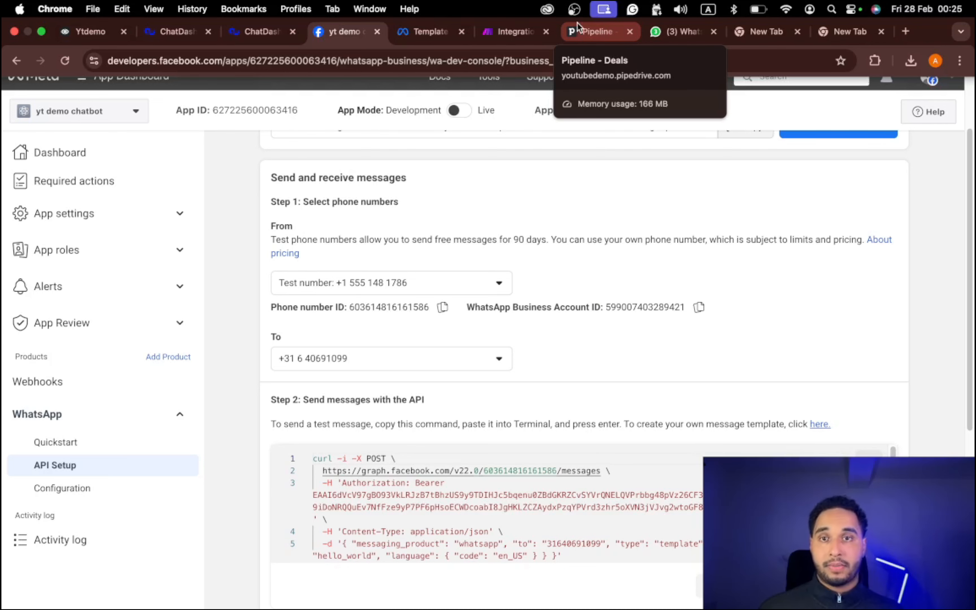
- Switch to the Make scenario and add a WhatsApp Business Cloud module of type Send a Template Message
{"action": "left_click", "coordinate": [530, 32]}
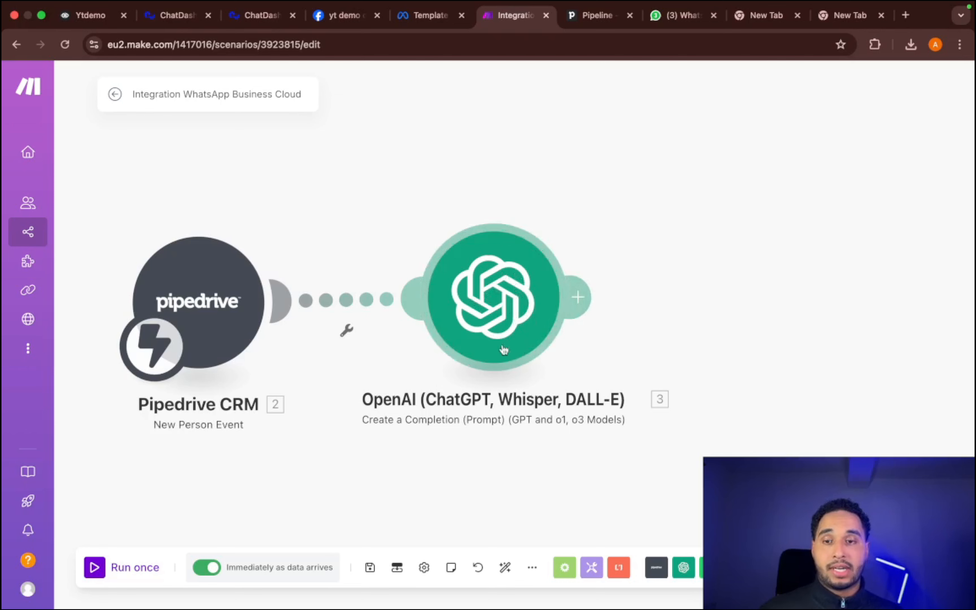
{"action": "right_click", "coordinate": [728, 202]}
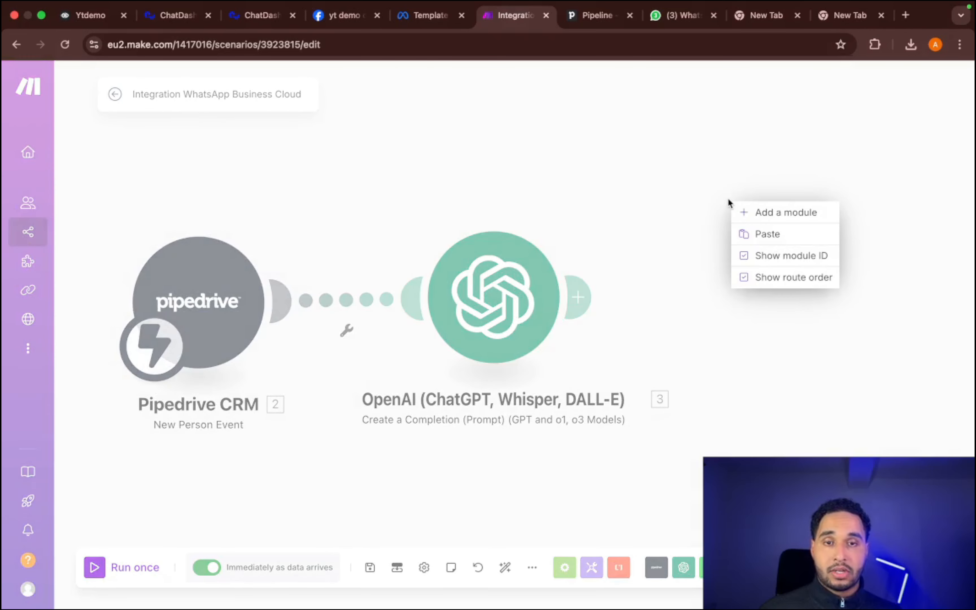
{"action": "left_click", "coordinate": [746, 212]}
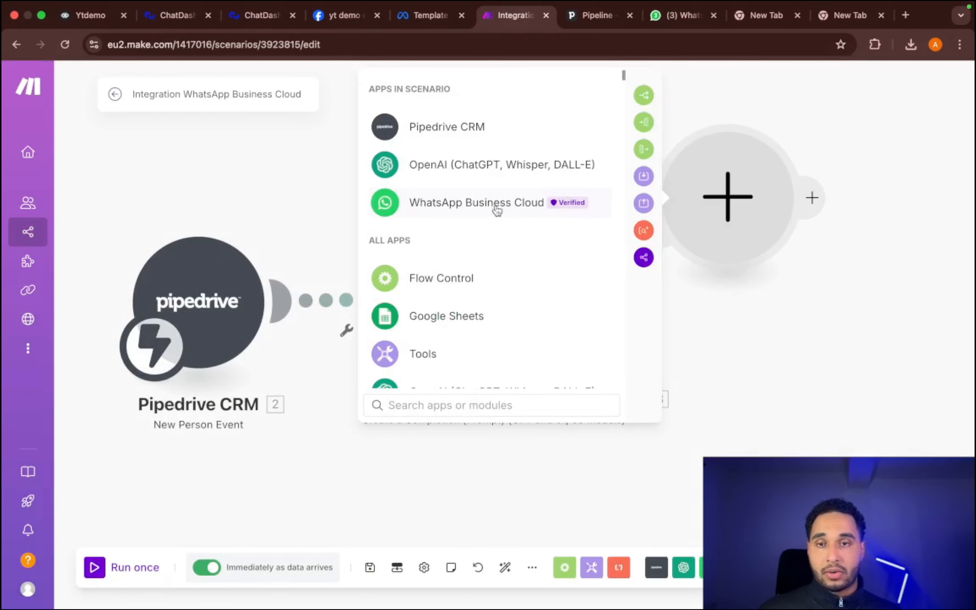
{"action": "left_click", "coordinate": [482, 206]}
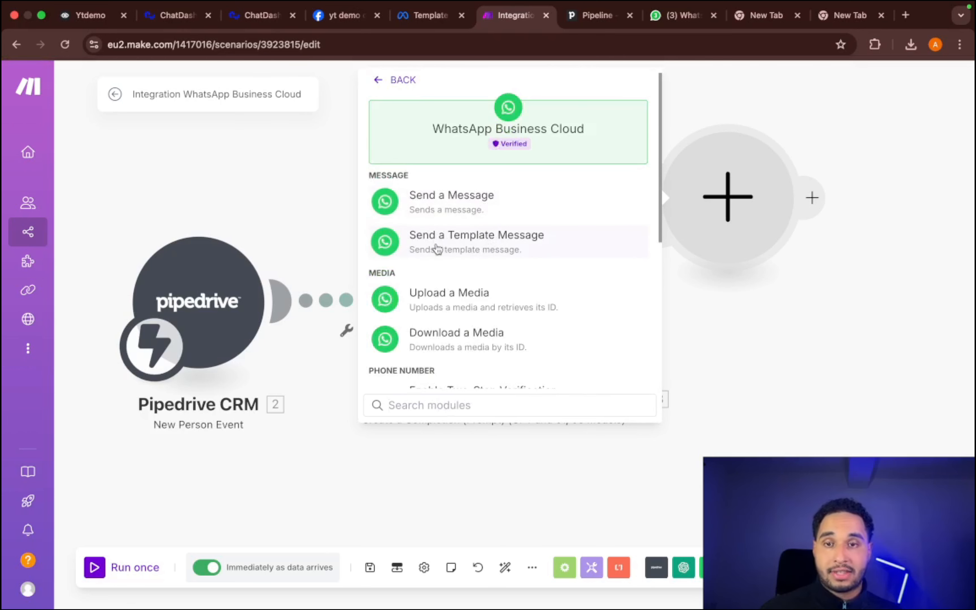
{"action": "left_click", "coordinate": [462, 248]}
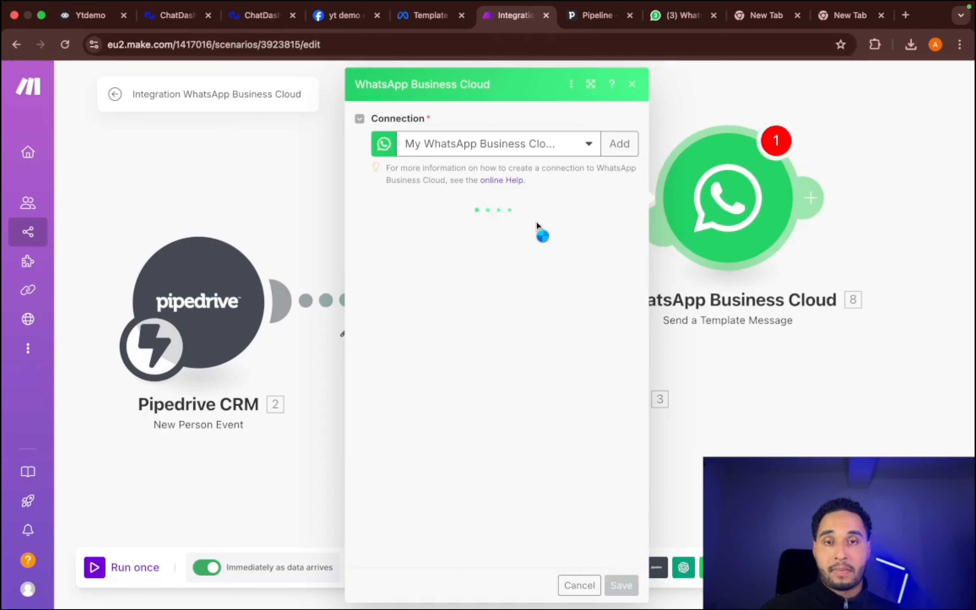
- Start a new WhatsApp Business Cloud connection and paste the access token stored in the last browser tab as its Permanent Token
{"action": "left_click", "coordinate": [620, 145]}
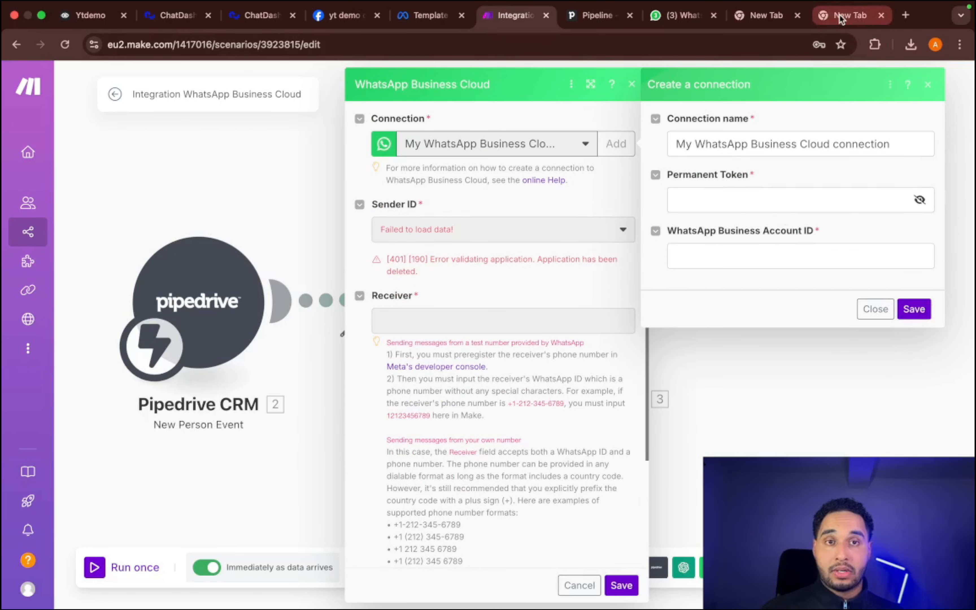
{"action": "left_click", "coordinate": [850, 15]}
{"action": "left_click", "coordinate": [564, 43]}
{"action": "right_click", "coordinate": [577, 44]}
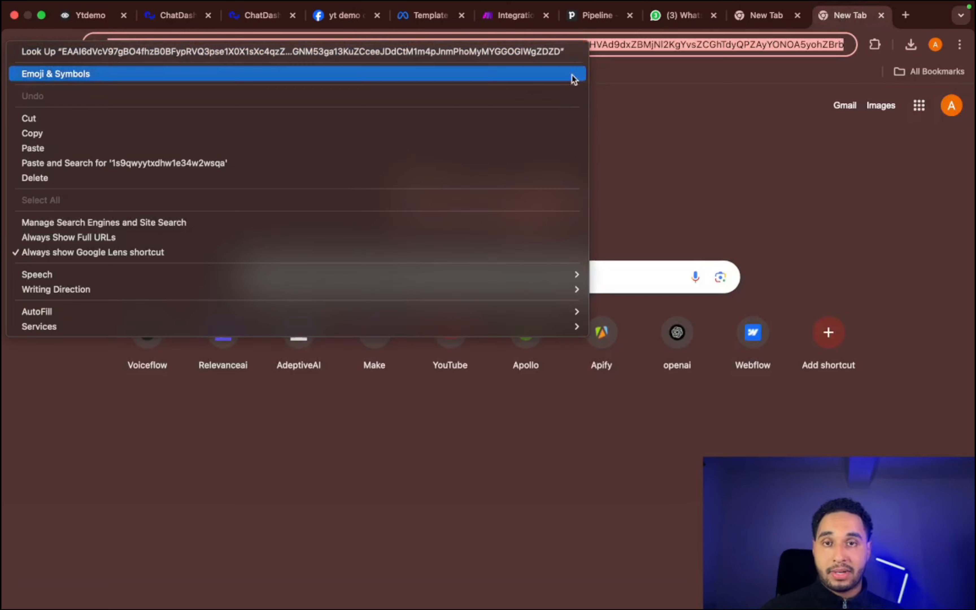
{"action": "left_click", "coordinate": [433, 130]}
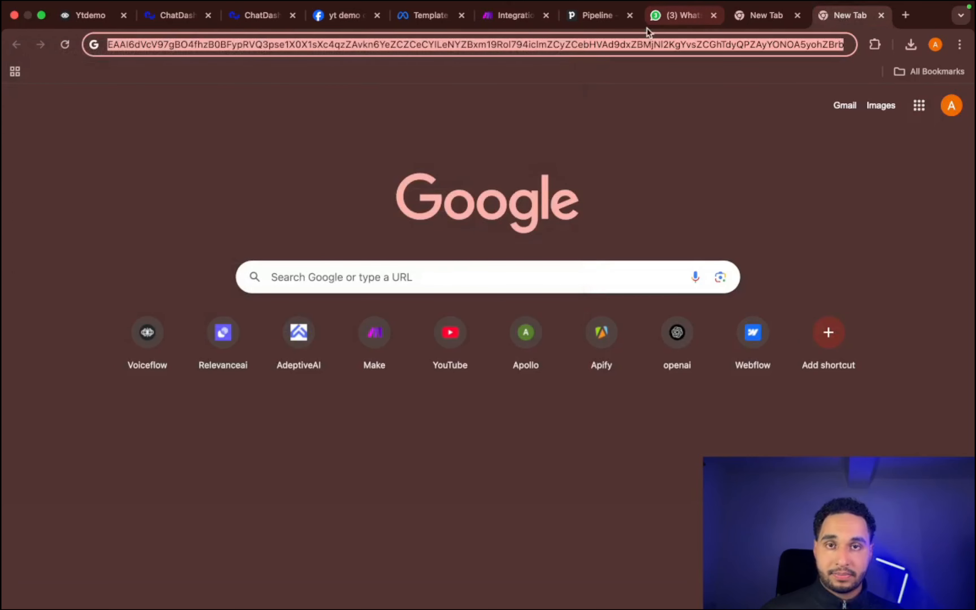
{"action": "left_click", "coordinate": [650, 15]}
{"action": "left_click", "coordinate": [512, 15]}
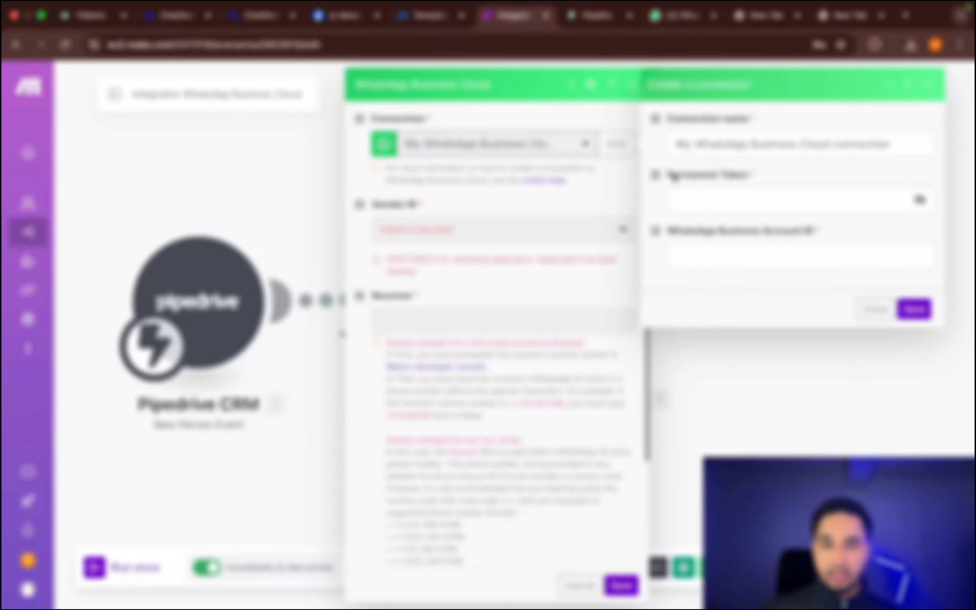
{"action": "left_click", "coordinate": [730, 201]}
{"action": "right_click", "coordinate": [724, 200]}
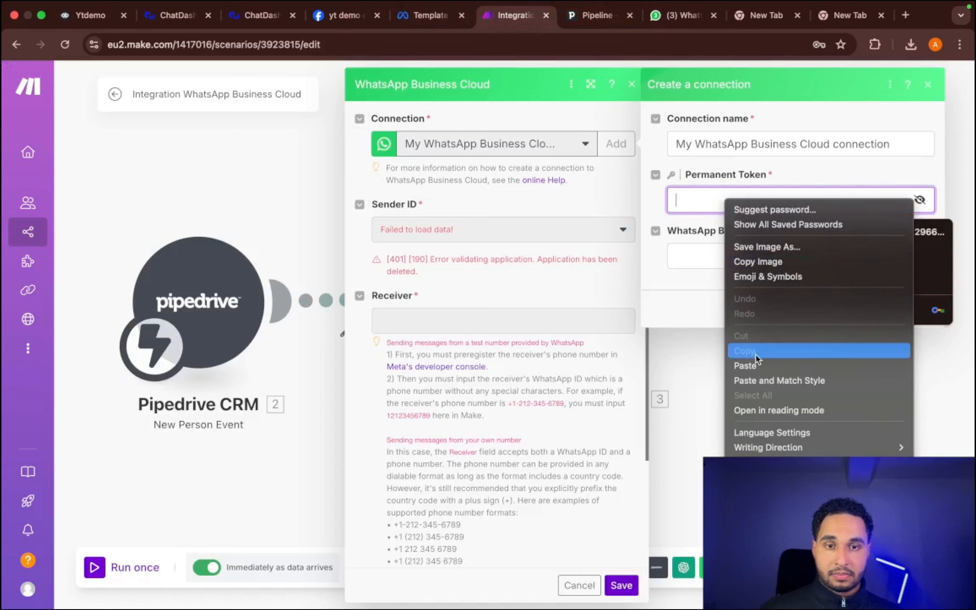
{"action": "left_click", "coordinate": [744, 365]}
- Copy the WhatsApp Business Account ID from the other new browser tab into the connection and save the connection
{"action": "left_click", "coordinate": [766, 16]}
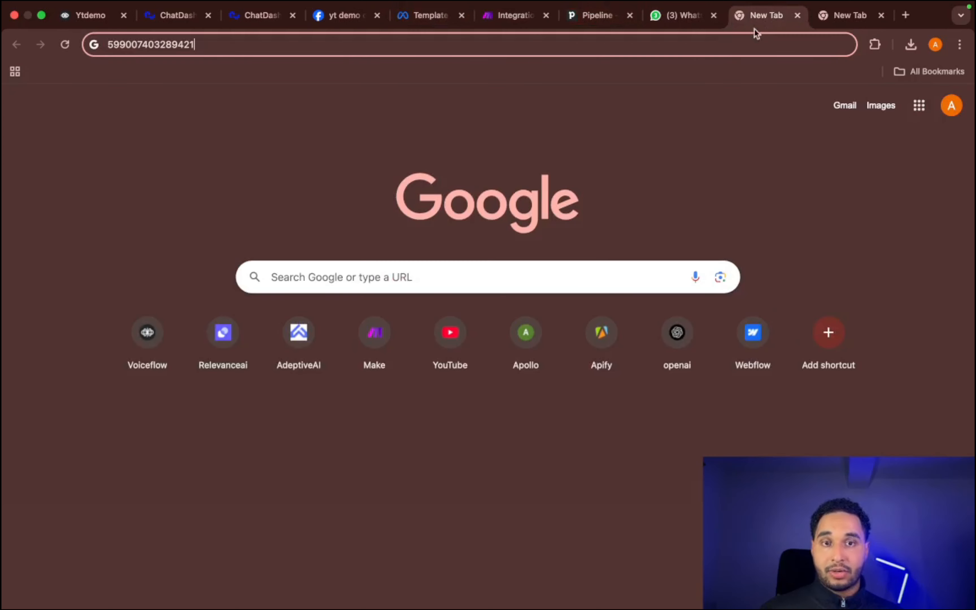
{"action": "key", "text": "super+a"}
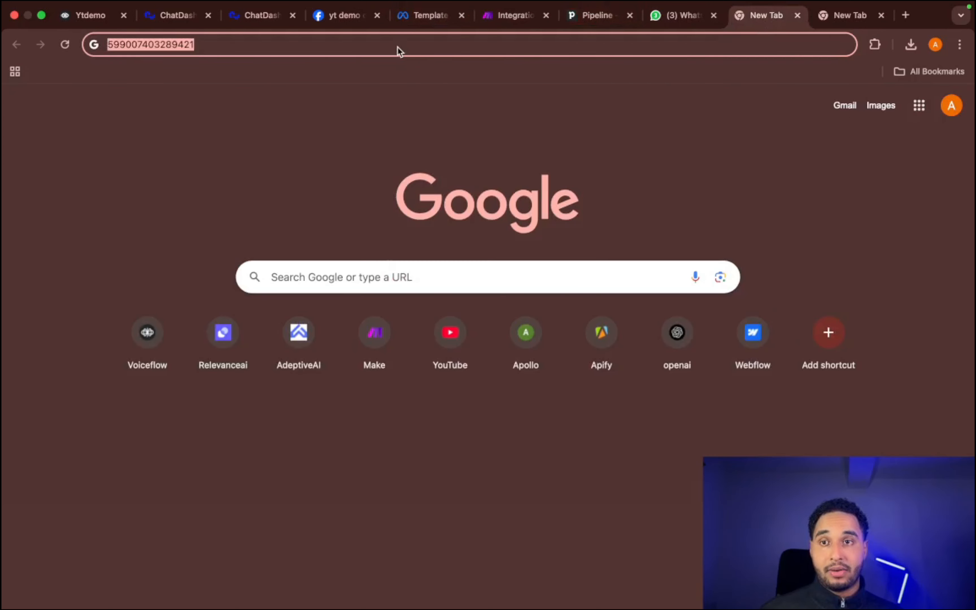
{"action": "right_click", "coordinate": [398, 49]}
{"action": "left_click", "coordinate": [439, 133]}
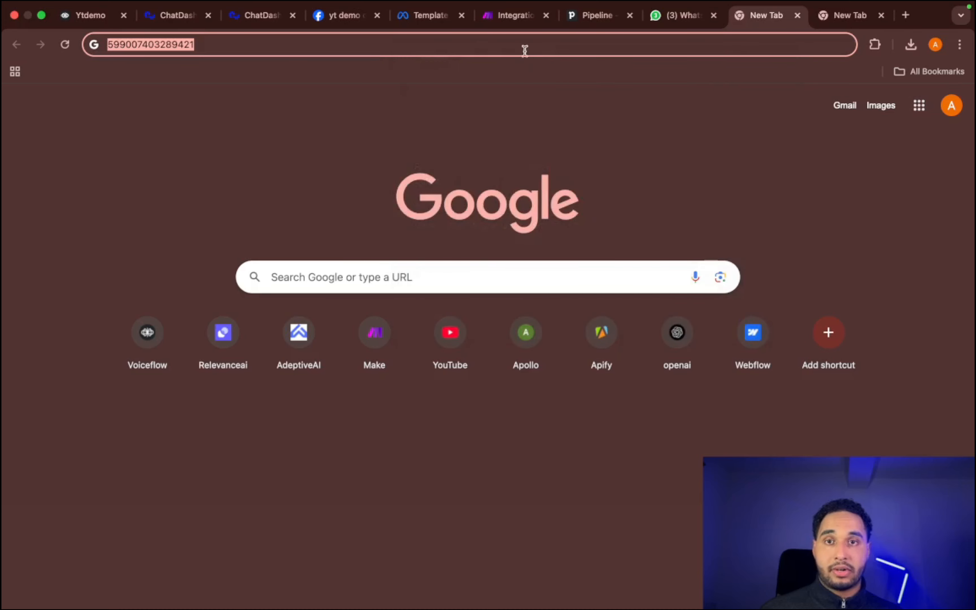
{"action": "left_click", "coordinate": [501, 20]}
{"action": "left_click", "coordinate": [750, 256]}
{"action": "right_click", "coordinate": [750, 256]}
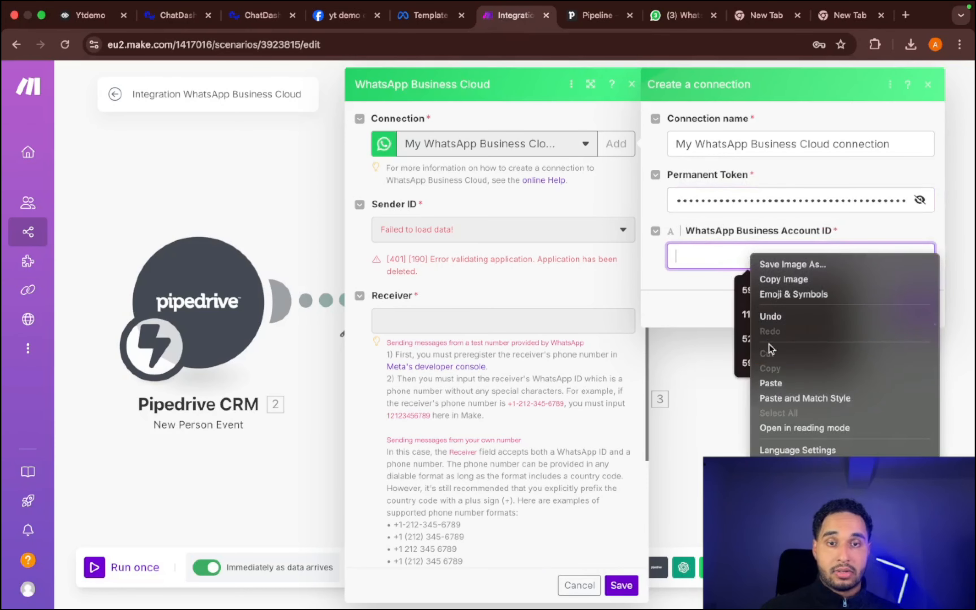
{"action": "left_click", "coordinate": [771, 383]}
{"action": "left_click", "coordinate": [913, 308]}
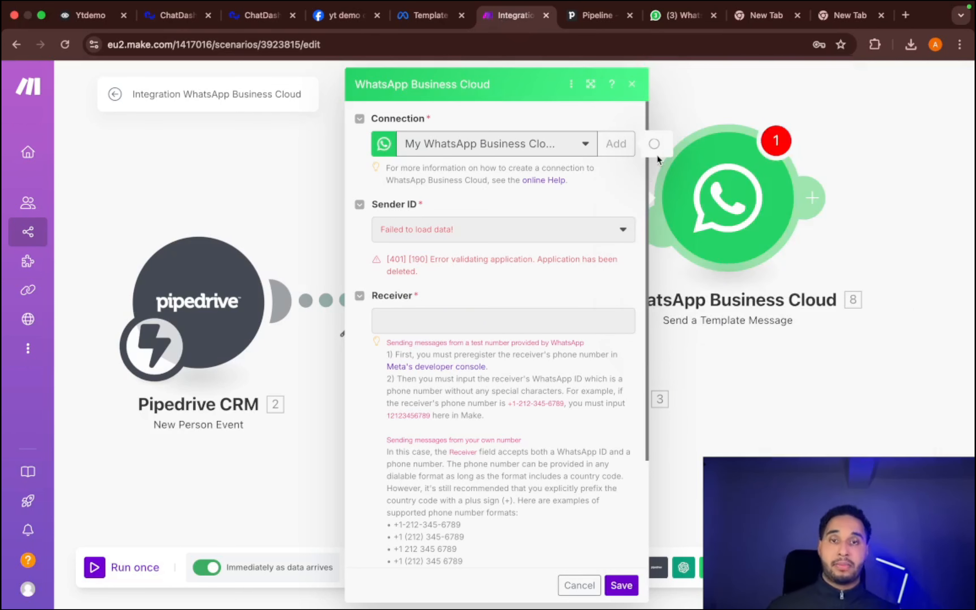
{"action": "left_click", "coordinate": [657, 157]}
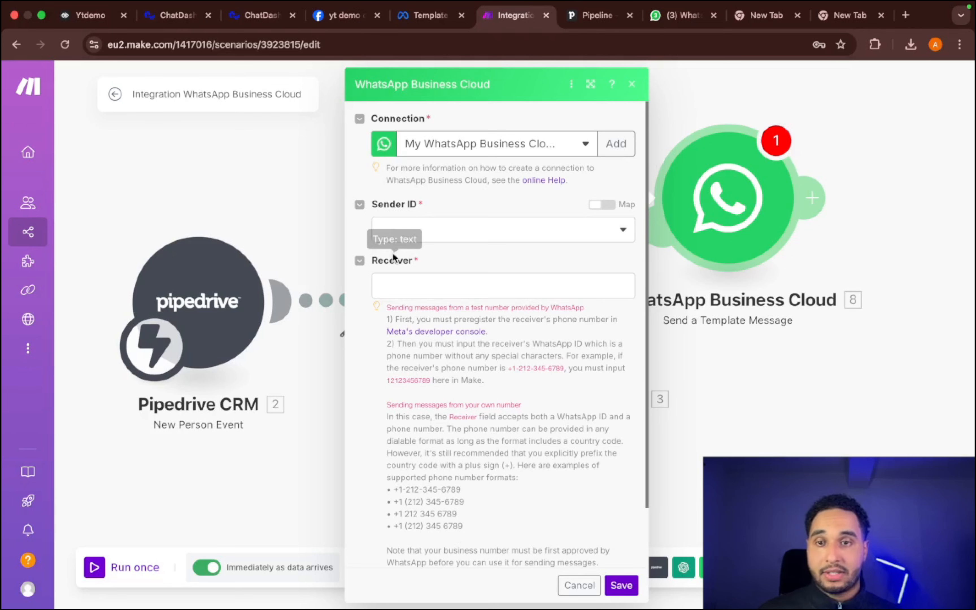
- Set the module's sender to Test Number, its receiver to the OpenAI Result and its template to hello_world (en_US), and save it
{"action": "left_click", "coordinate": [404, 238]}
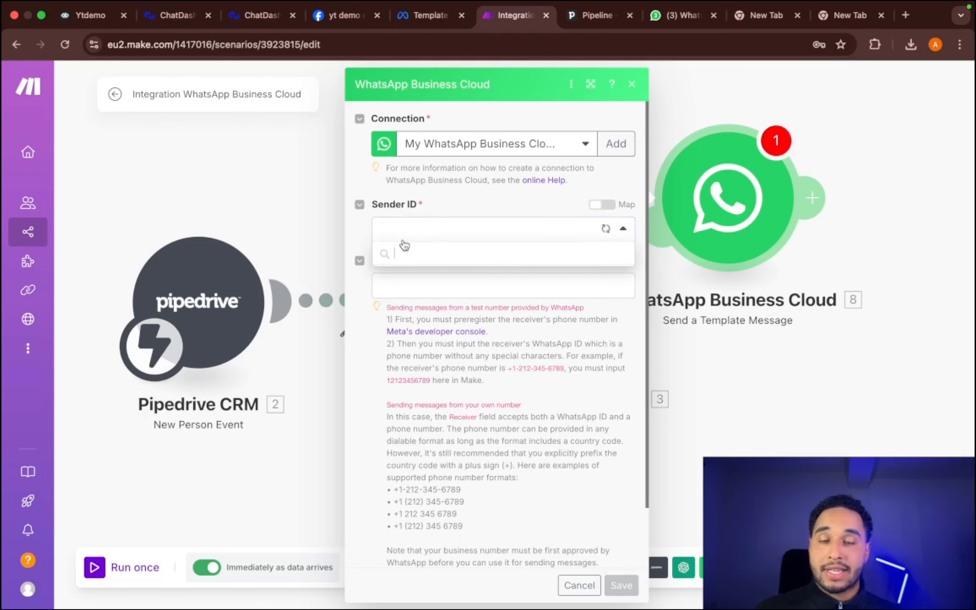
{"action": "left_click", "coordinate": [436, 260]}
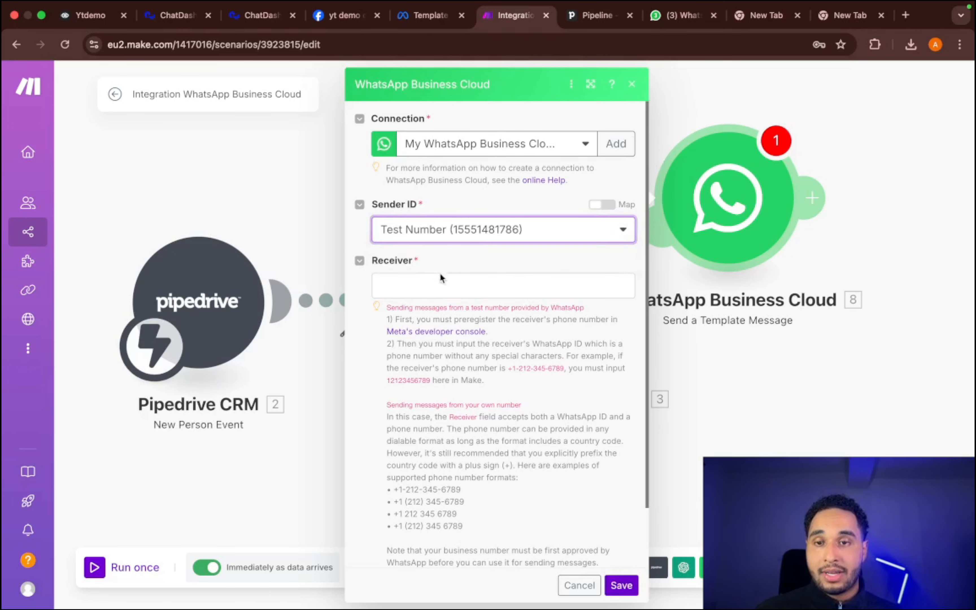
{"action": "left_click", "coordinate": [442, 278]}
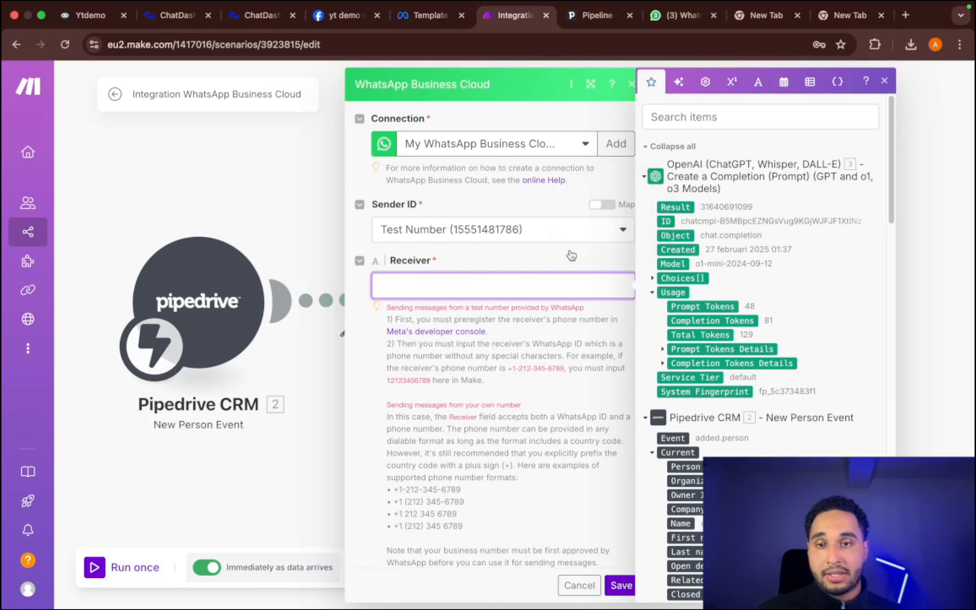
{"action": "left_click", "coordinate": [664, 208]}
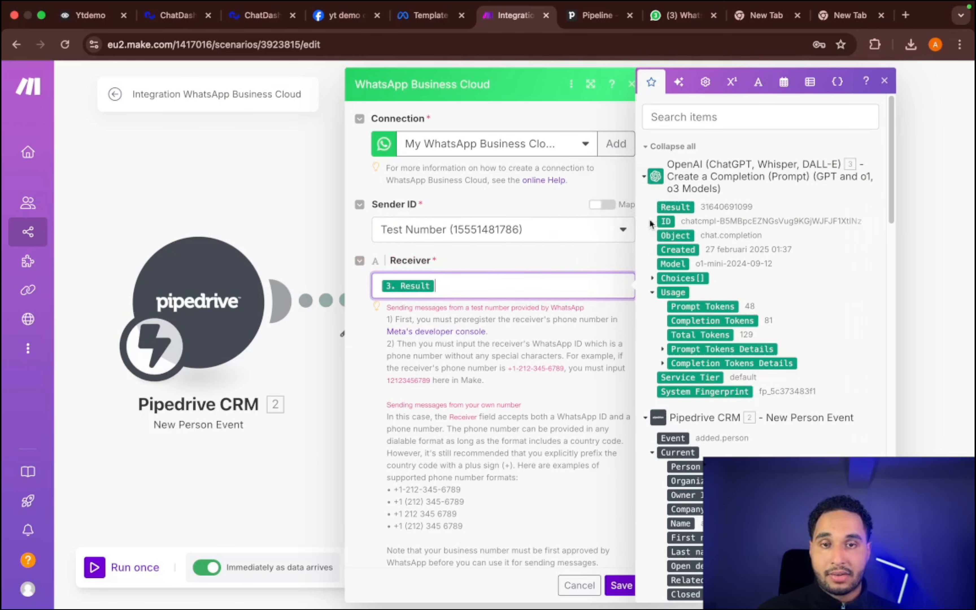
{"action": "scroll", "coordinate": [491, 299], "scroll_direction": "down", "scroll_amount": 2}
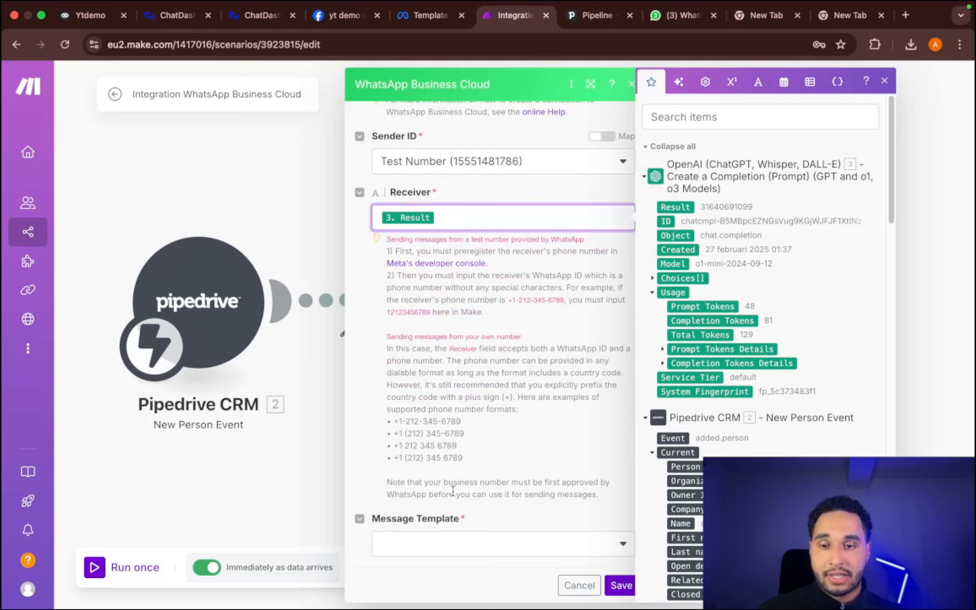
{"action": "left_click", "coordinate": [440, 545]}
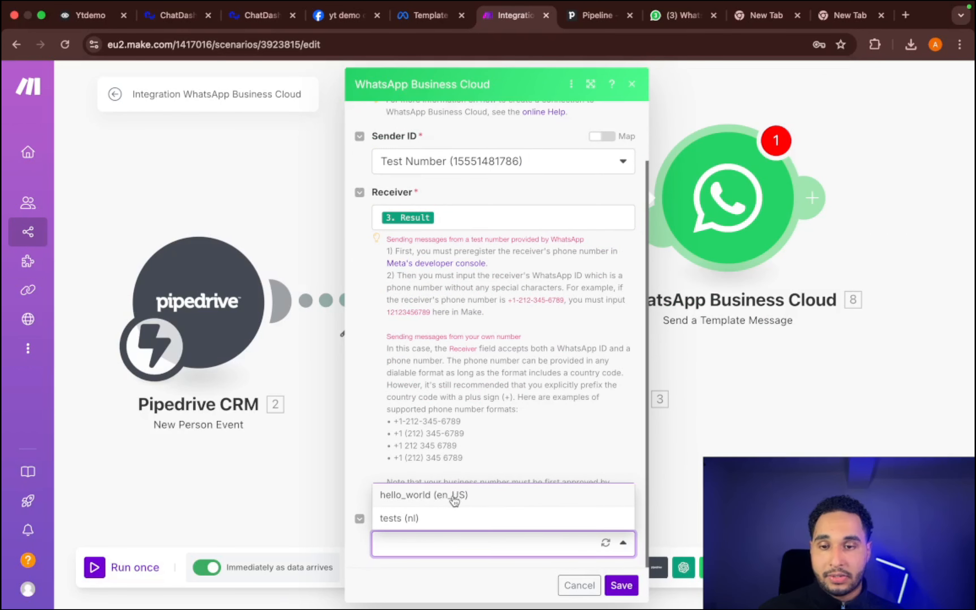
{"action": "left_click", "coordinate": [454, 497]}
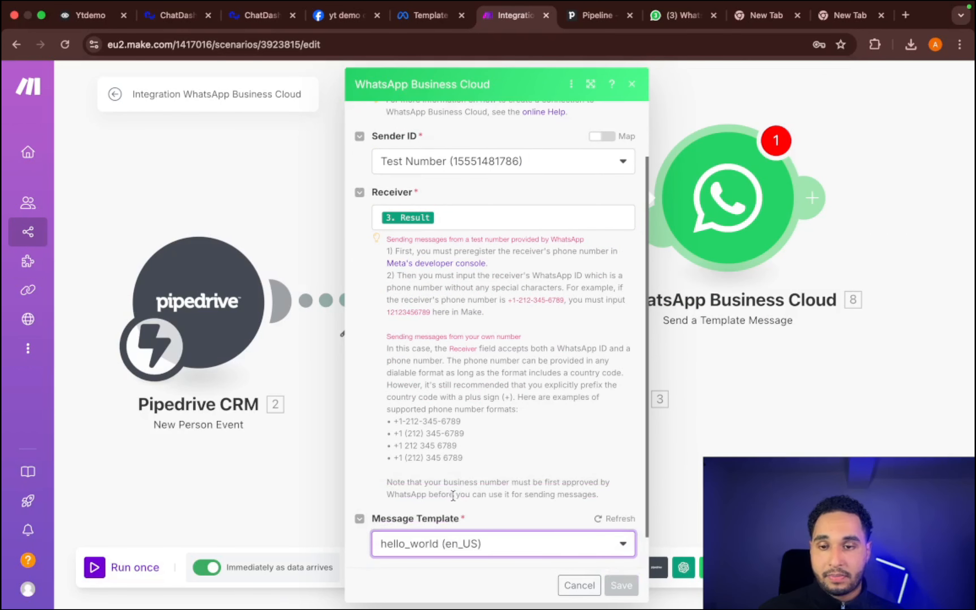
{"action": "left_click", "coordinate": [618, 591]}
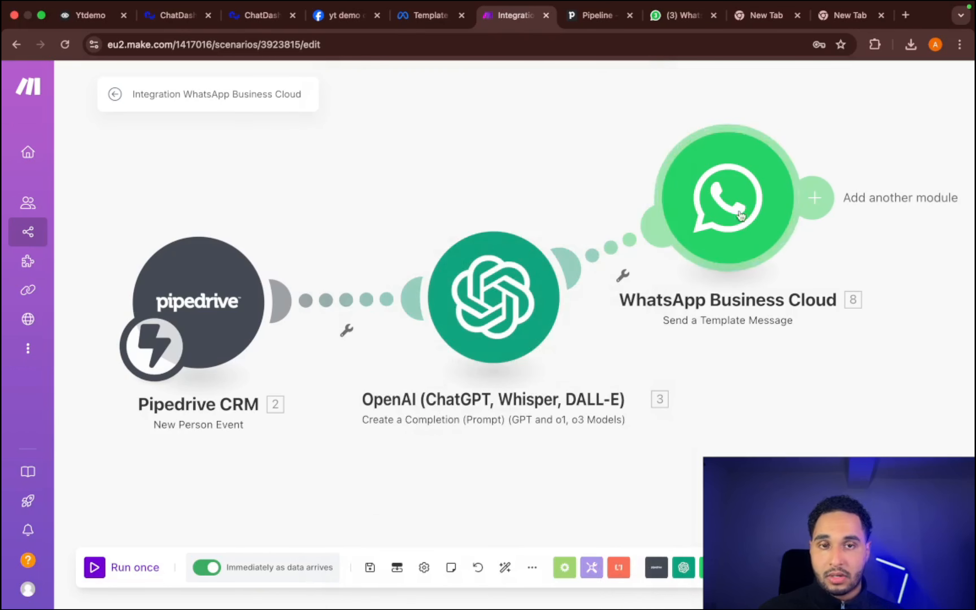
- Line up the WhatsApp Business Cloud and Pipedrive CRM modules in a row with the OpenAI module
{"action": "left_click_drag", "start_coordinate": [740, 204], "coordinate": [835, 303]}
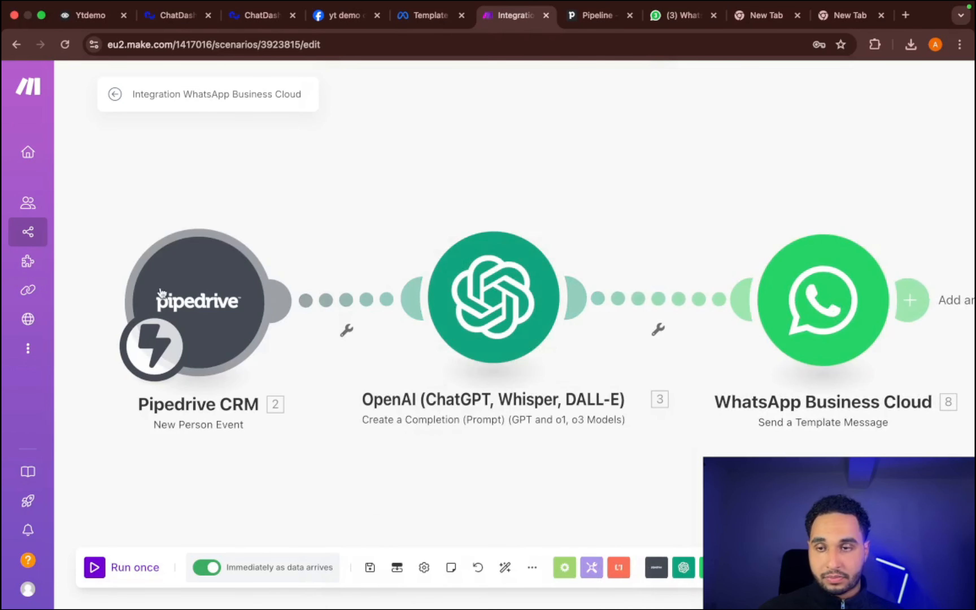
{"action": "left_click_drag", "start_coordinate": [184, 296], "coordinate": [178, 294]}
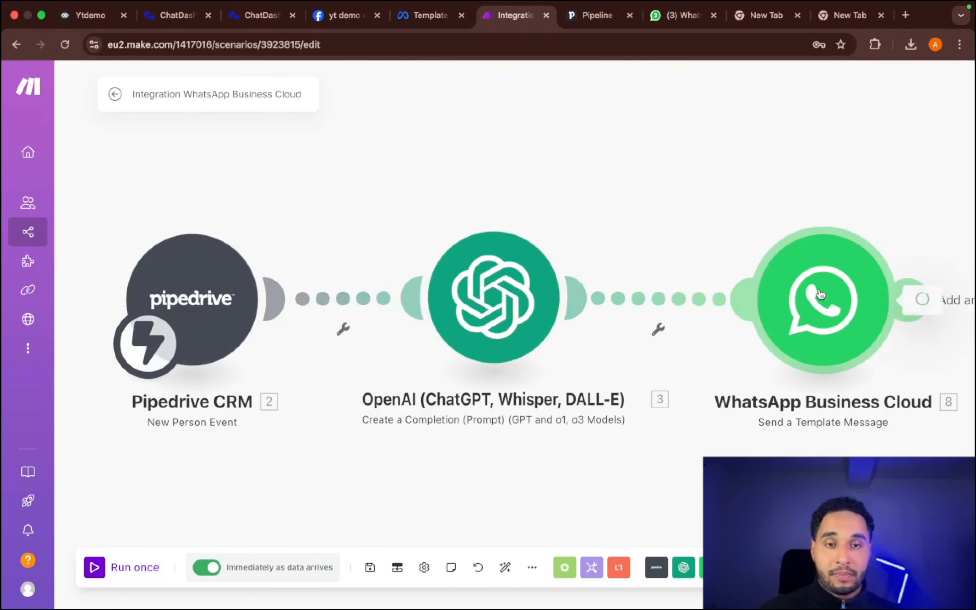
- Reopen the WhatsApp Business Cloud module and read the receiver instructions for sending from a WhatsApp test number
{"action": "left_click", "coordinate": [807, 307]}
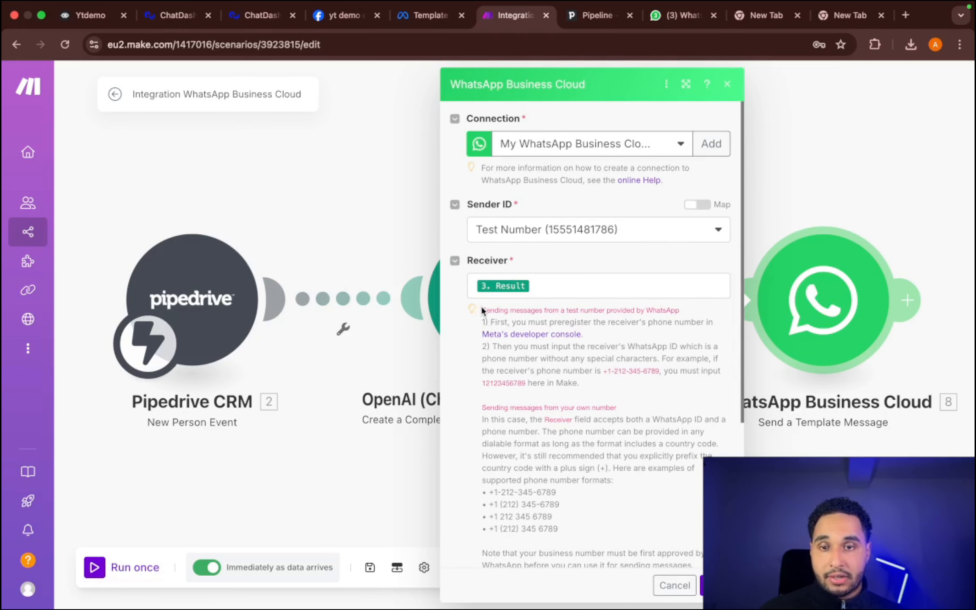
{"action": "left_click_drag", "start_coordinate": [482, 306], "coordinate": [572, 355]}
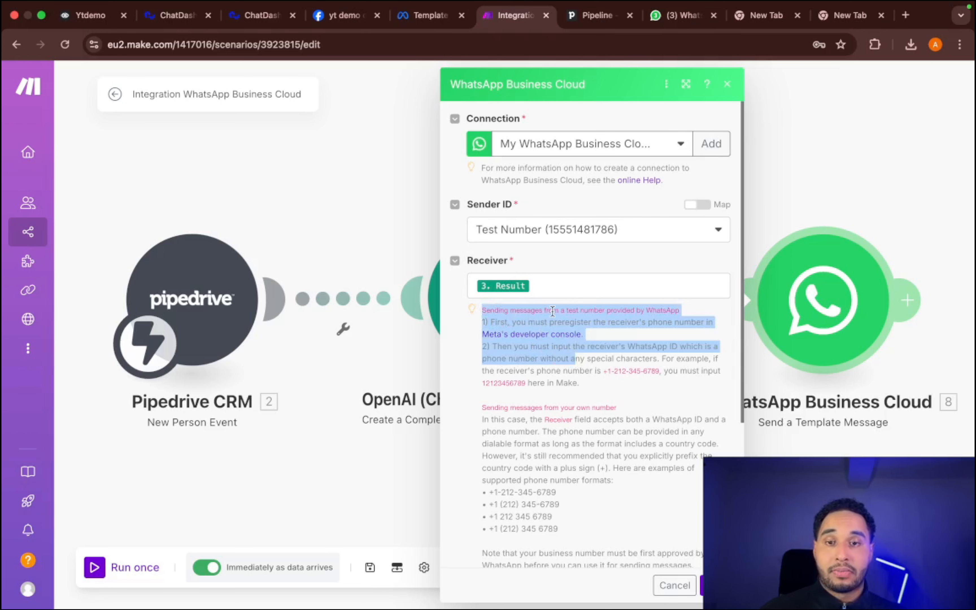
- Confirm the WhatsApp Business Cloud module settings, save the scenario and return to its overview page
{"action": "left_click", "coordinate": [576, 381]}
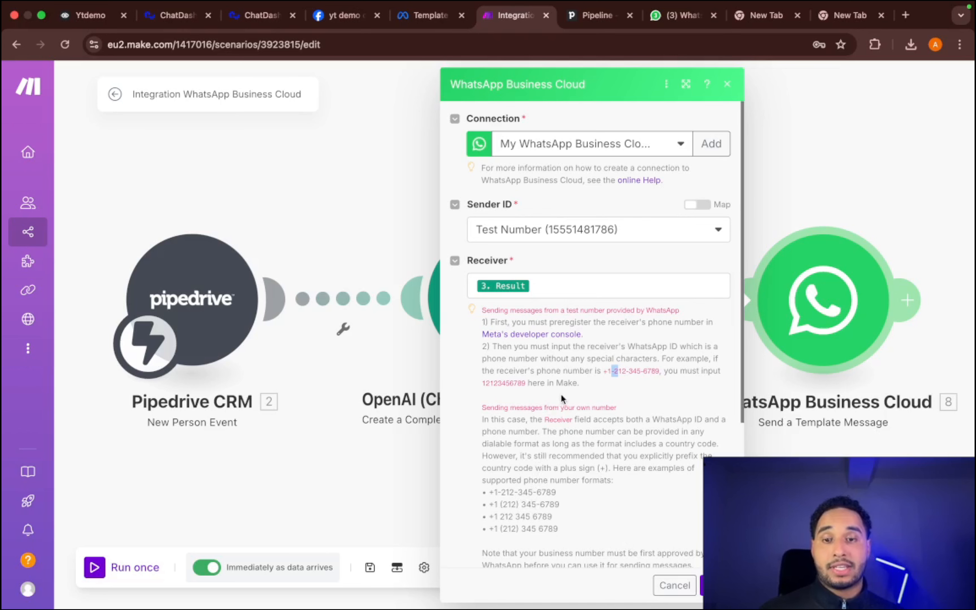
{"action": "left_click_drag", "start_coordinate": [604, 370], "coordinate": [607, 371]}
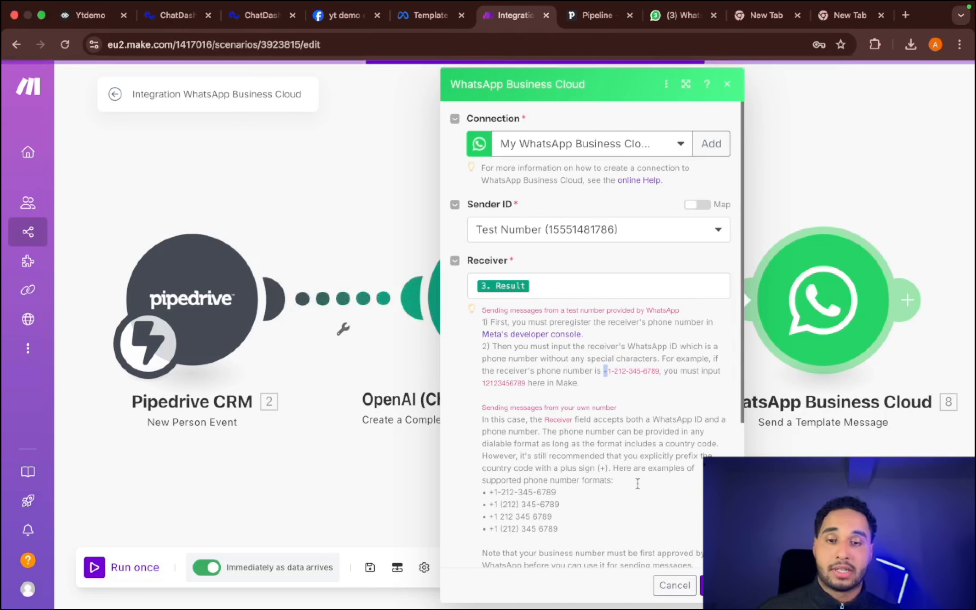
{"action": "left_click", "coordinate": [717, 585]}
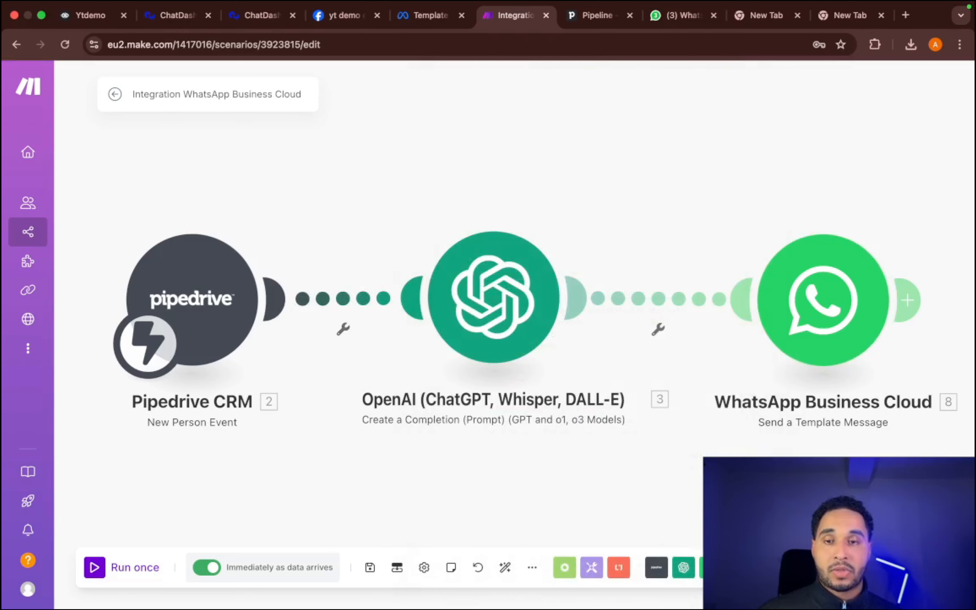
{"action": "left_click", "coordinate": [370, 569]}
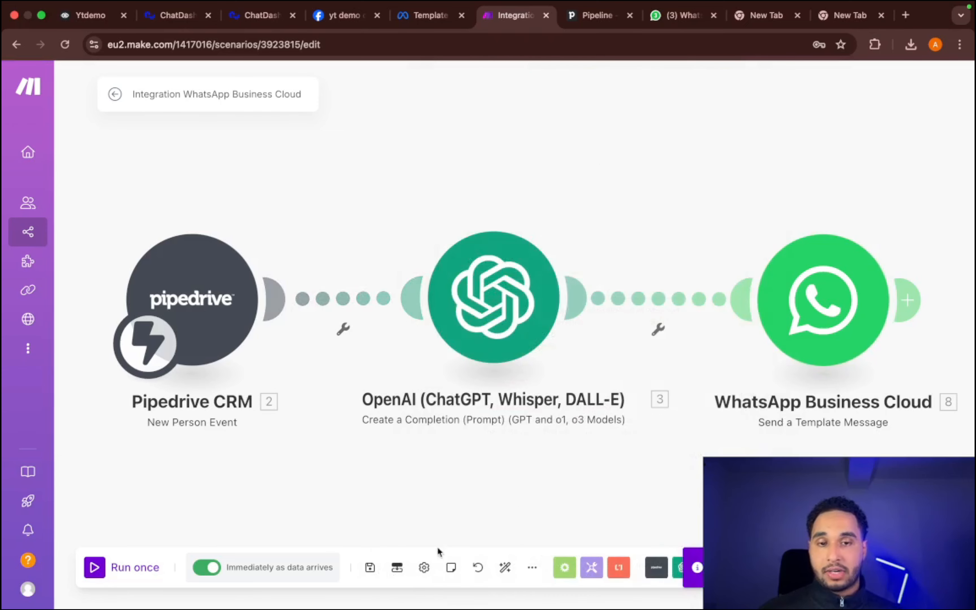
{"action": "left_click", "coordinate": [116, 95]}
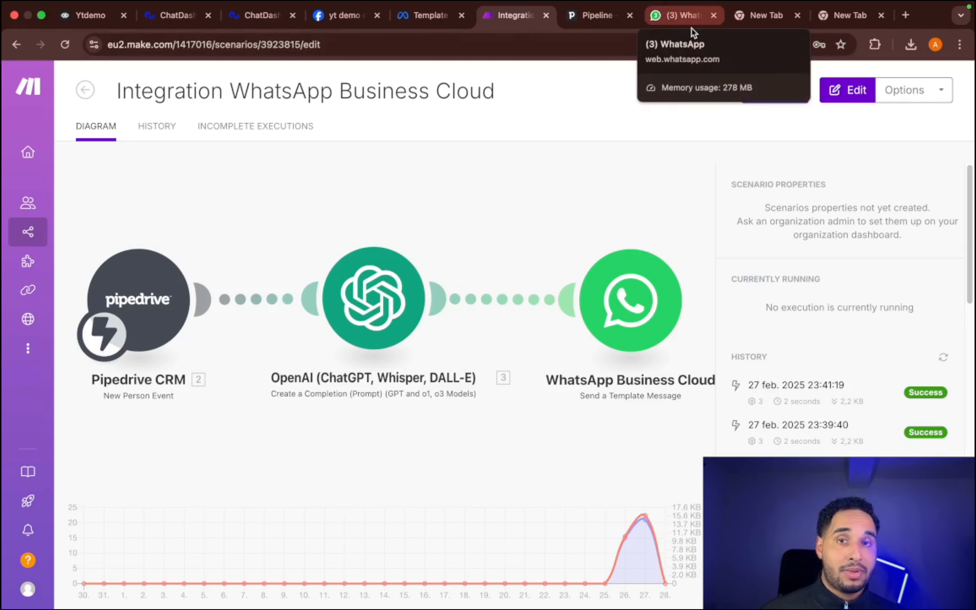
- Switch to Pipedrive and save a new deal with "yt demo" as a new contact person and the contact's phone number filled in
{"action": "left_click", "coordinate": [597, 17]}
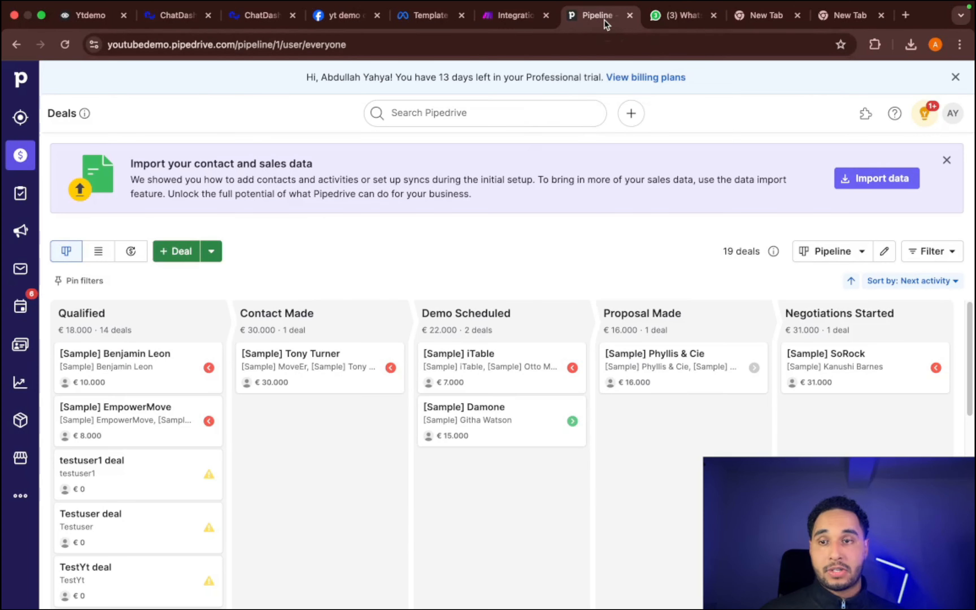
{"action": "left_click", "coordinate": [162, 263]}
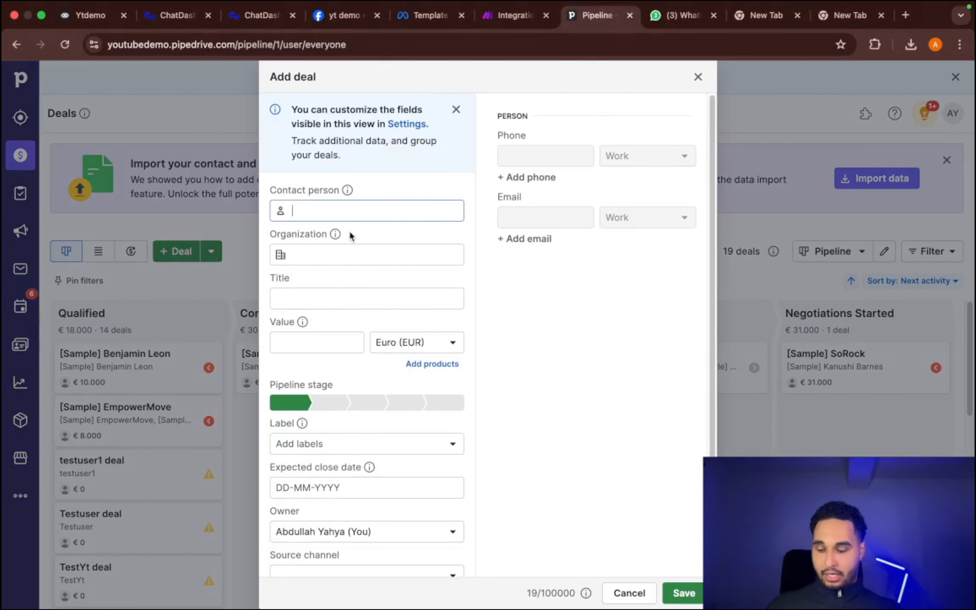
{"action": "type", "text": "yt demo"}
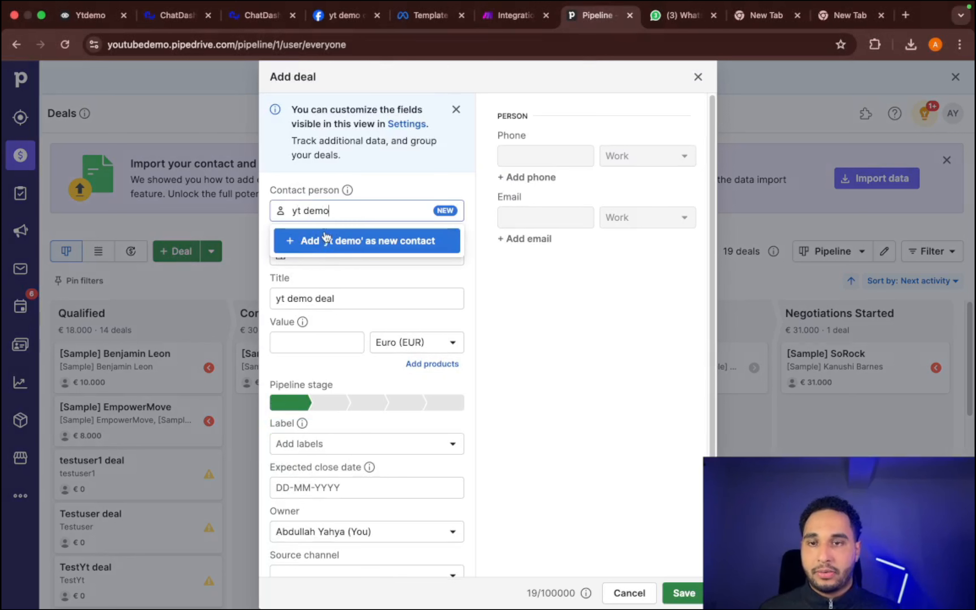
{"action": "left_click", "coordinate": [350, 241]}
{"action": "left_click", "coordinate": [536, 155]}
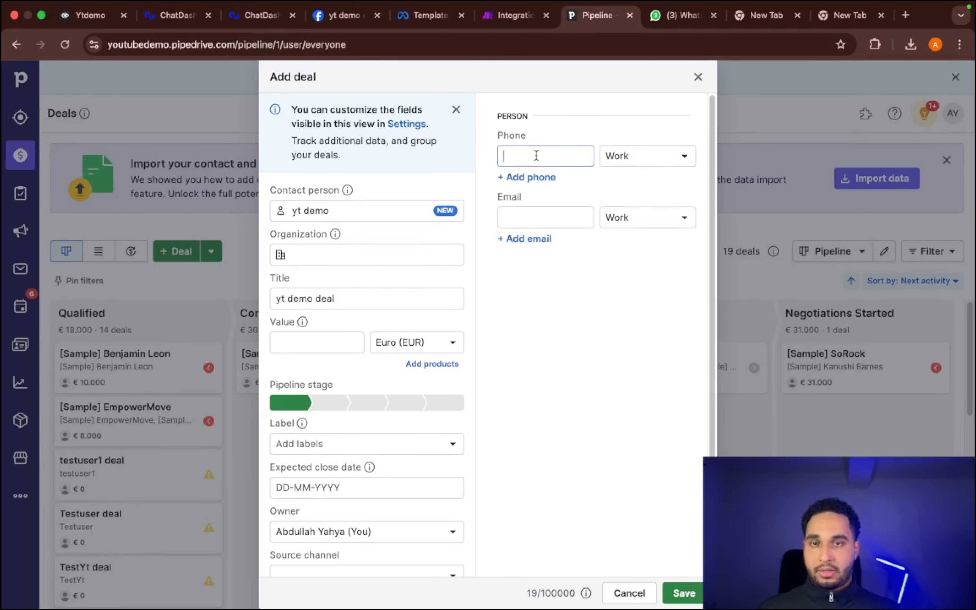
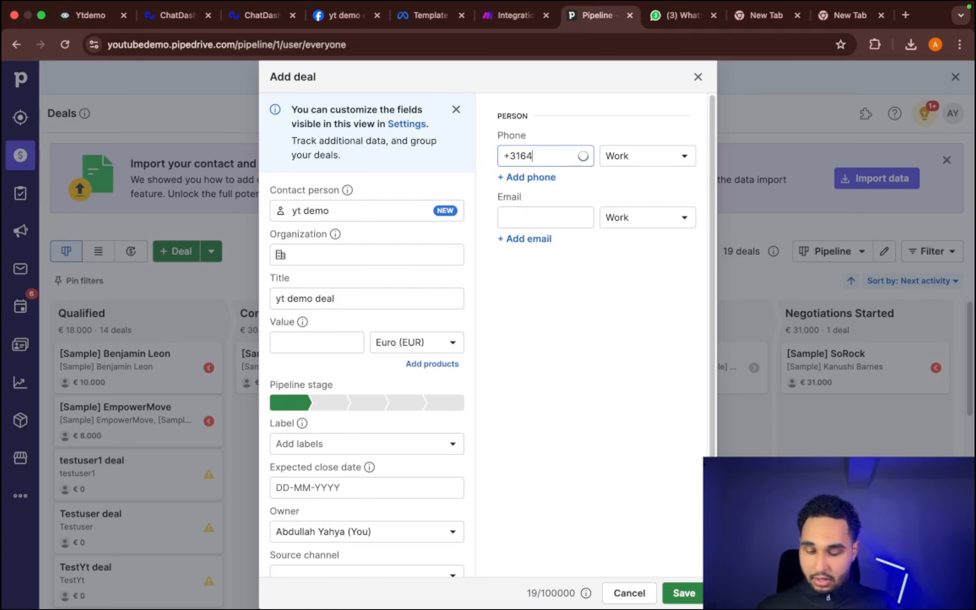
{"action": "left_click", "coordinate": [684, 593]}
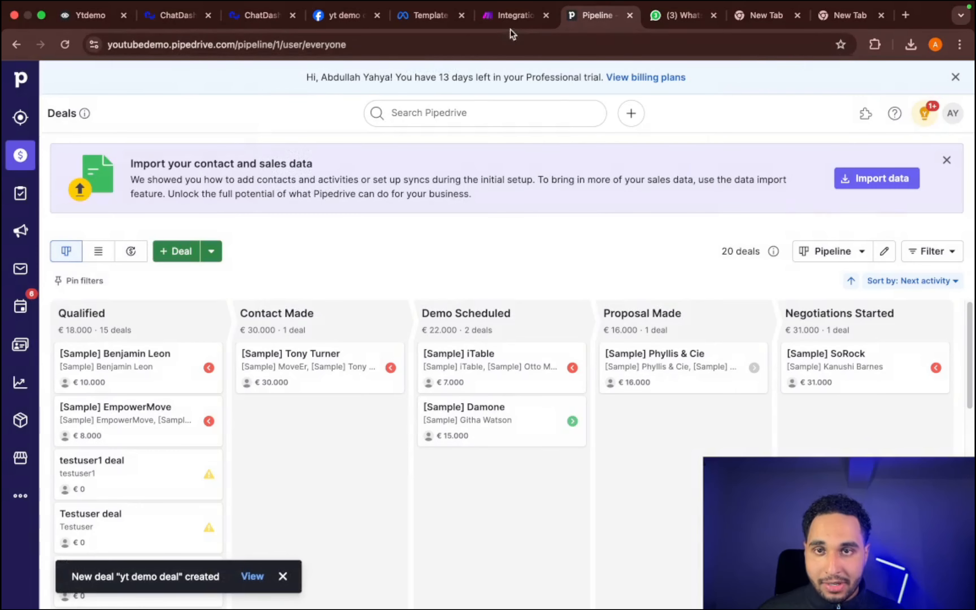
- Check the scenario's run in Make and open the Test Number chat in WhatsApp Web
{"action": "left_click", "coordinate": [511, 16]}
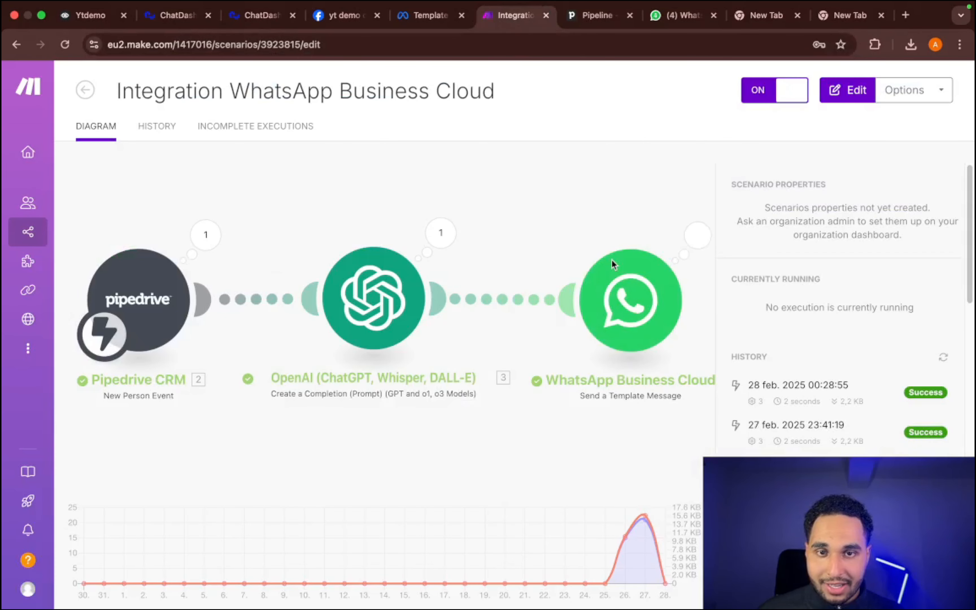
{"action": "left_click", "coordinate": [677, 16]}
{"action": "left_click", "coordinate": [177, 235]}
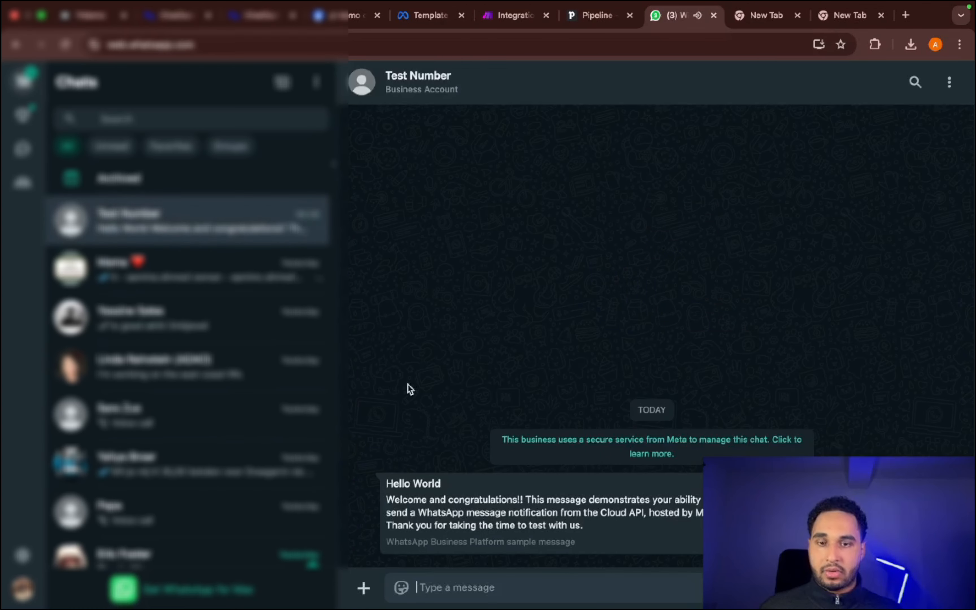
- Send the message "Hello how are you?" to the Test Number chat
{"action": "left_click", "coordinate": [455, 601]}
{"action": "type", "text": "He"}
{"action": "key", "text": "BackSpace"}
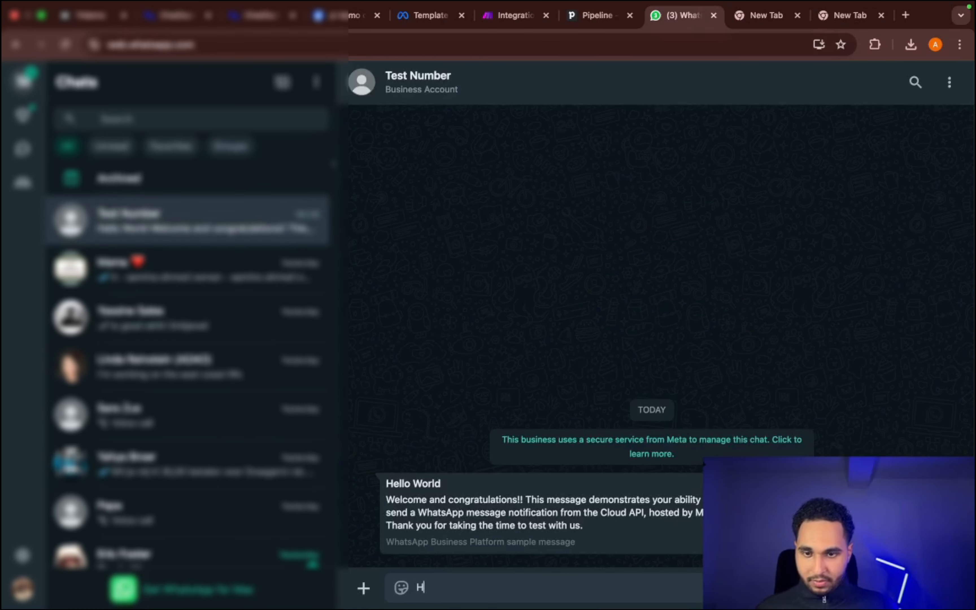
{"action": "type", "text": "ello how a"}
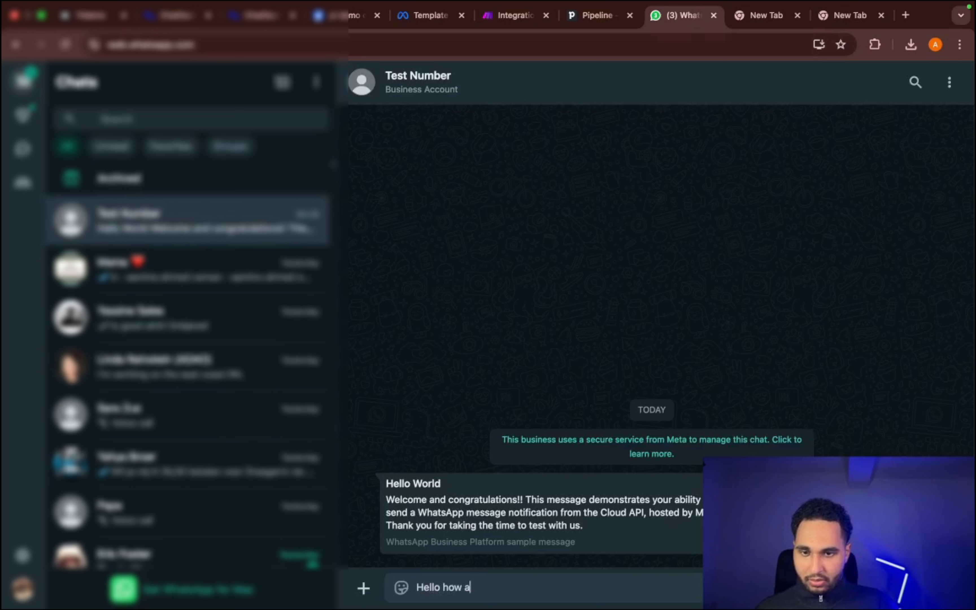
{"action": "type", "text": "re you"}
{"action": "key", "text": "Return"}
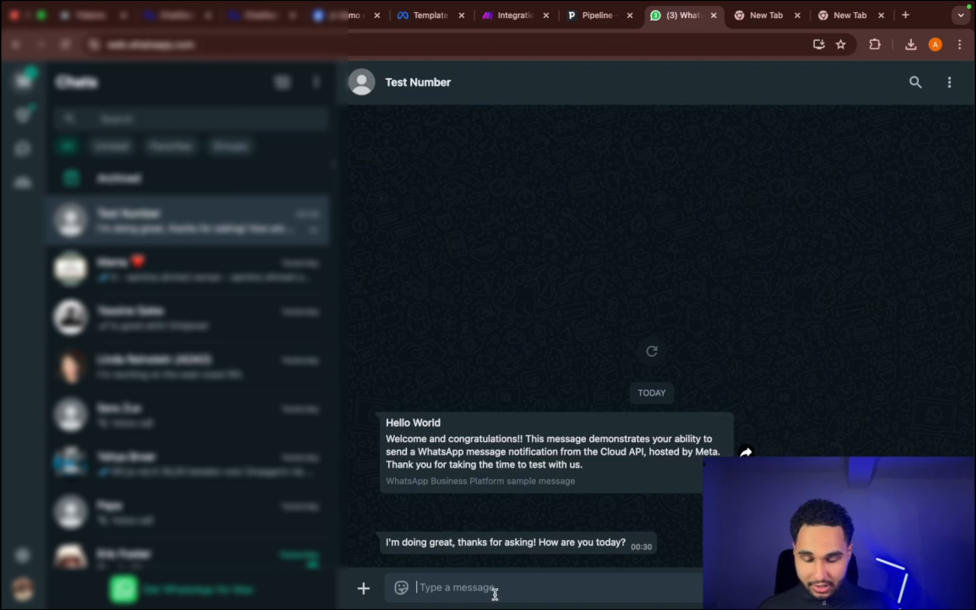
- Send the calculation "9*80" to the chatbot in the Test Number chat
{"action": "type", "text": "9"}
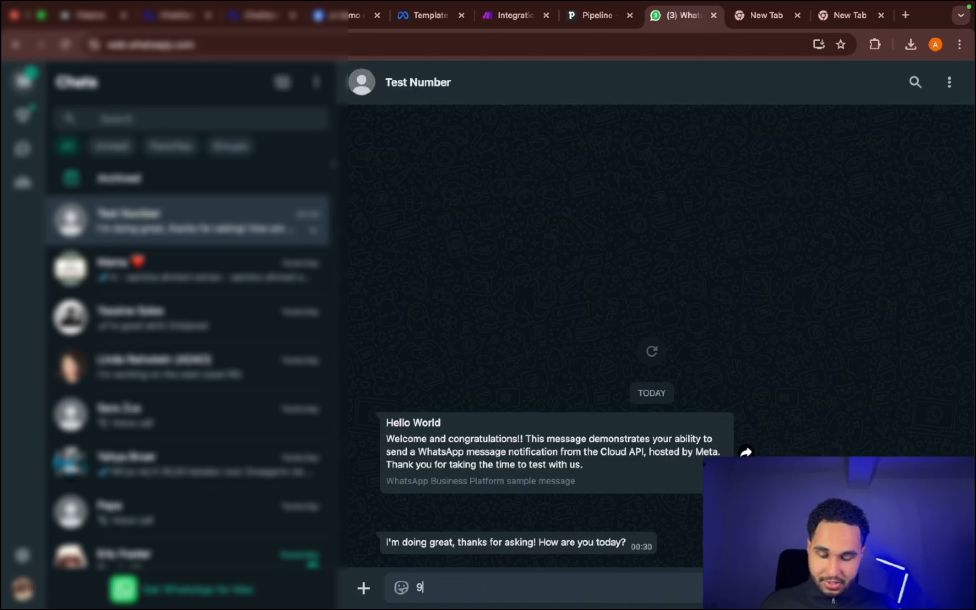
{"action": "type", "text": "*89"}
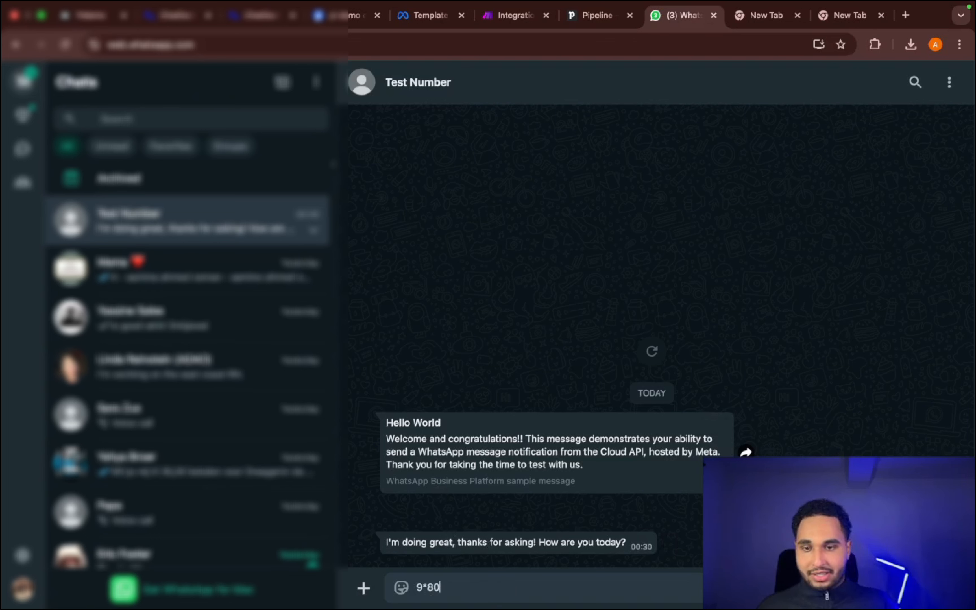
{"action": "key", "text": "Return"}
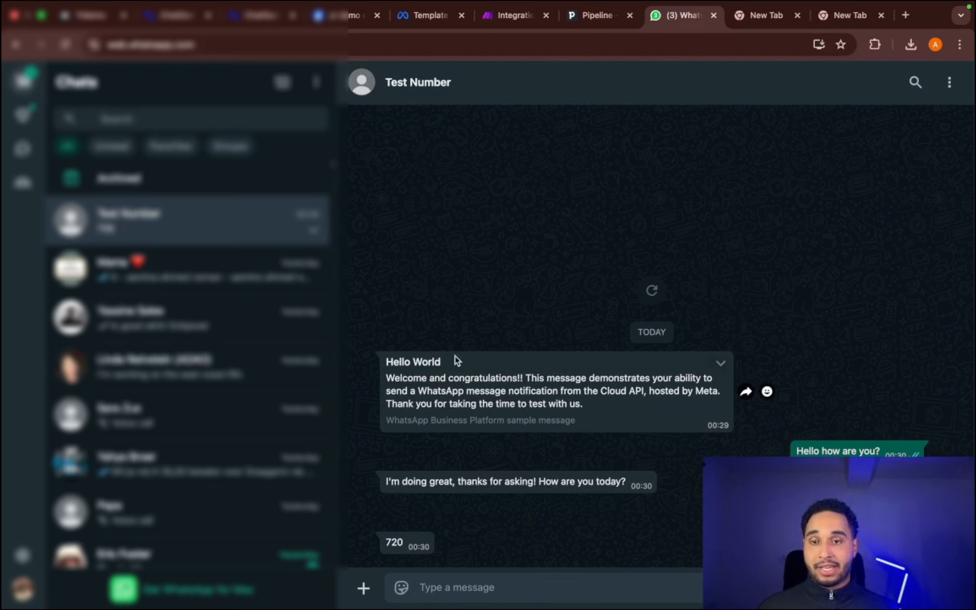
{"action": "left_click_drag", "start_coordinate": [388, 358], "coordinate": [607, 436]}
{"action": "right_click", "coordinate": [609, 400]}
{"action": "left_click", "coordinate": [586, 260]}
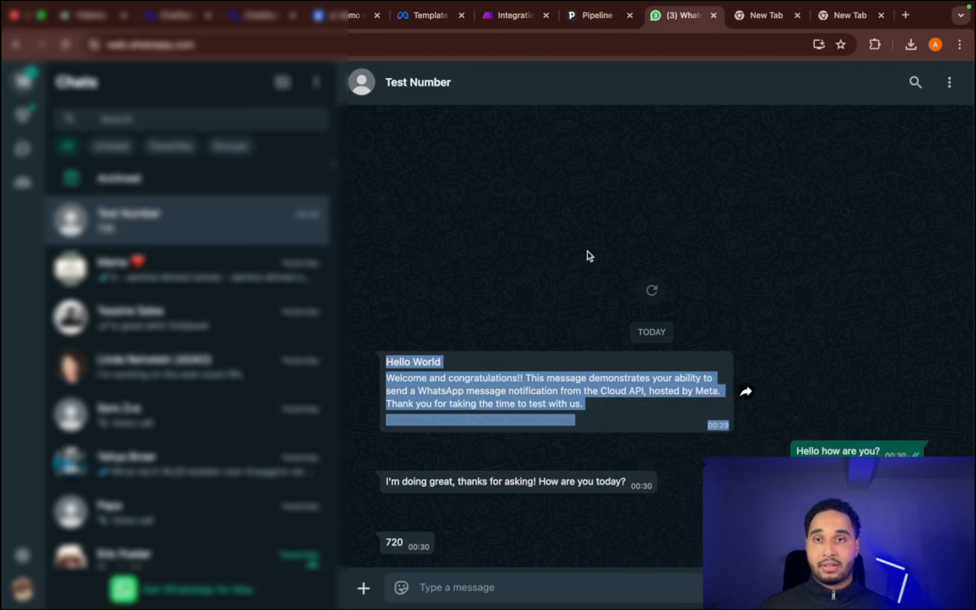
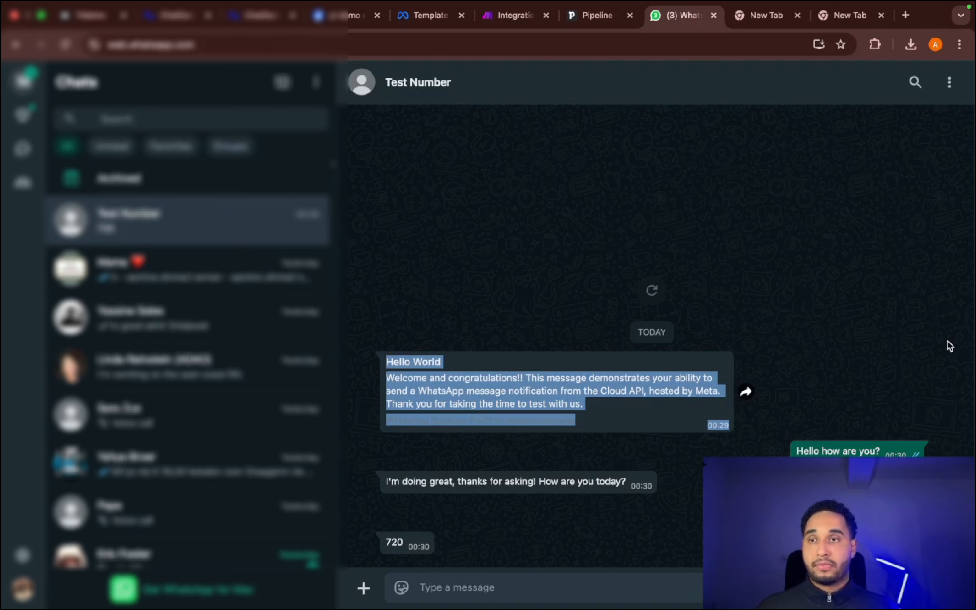
- Switch to the Voiceflow project and create a new workflow named "Quote"
{"action": "left_click", "coordinate": [83, 16]}
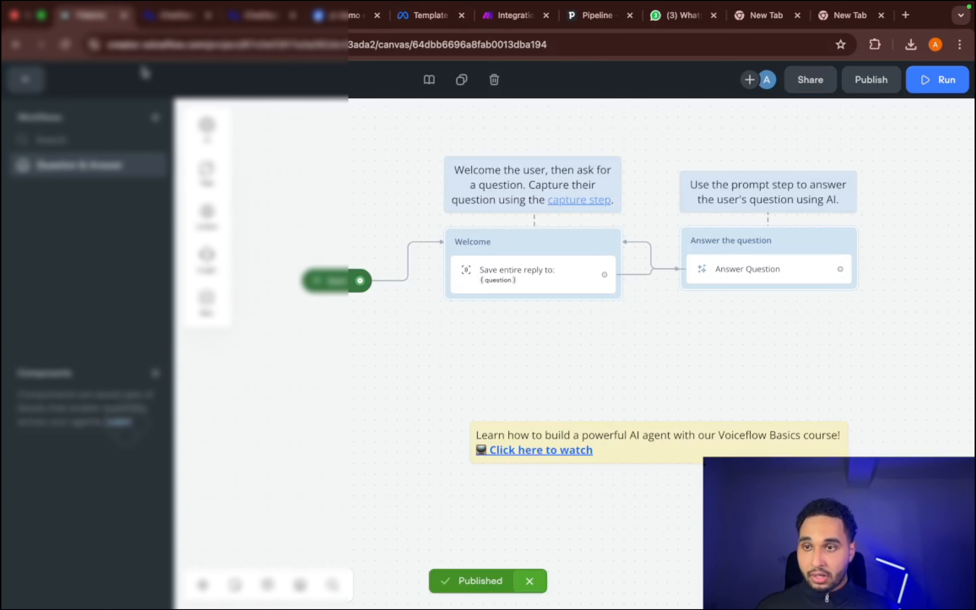
{"action": "left_click", "coordinate": [155, 118]}
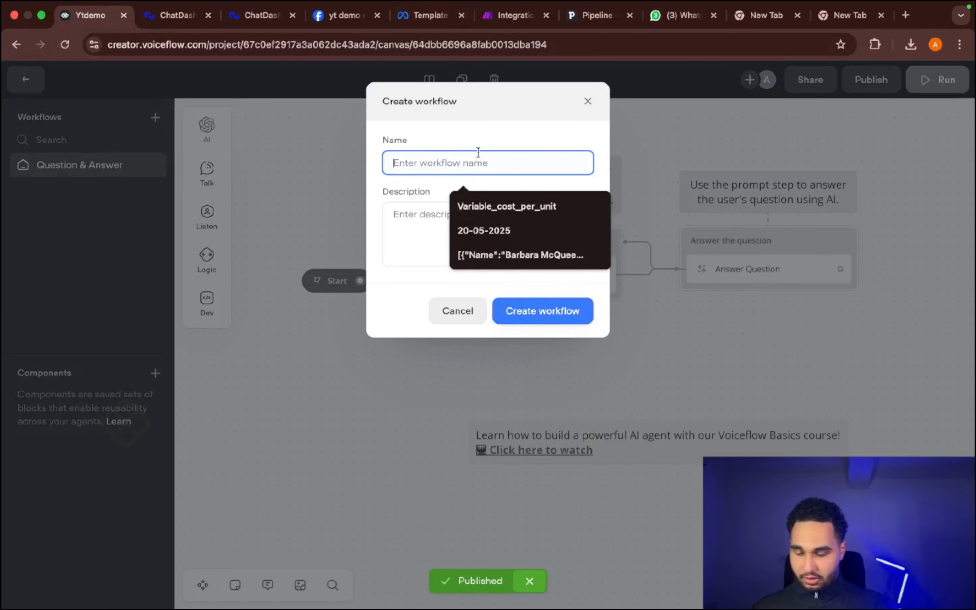
{"action": "type", "text": "Quot"}
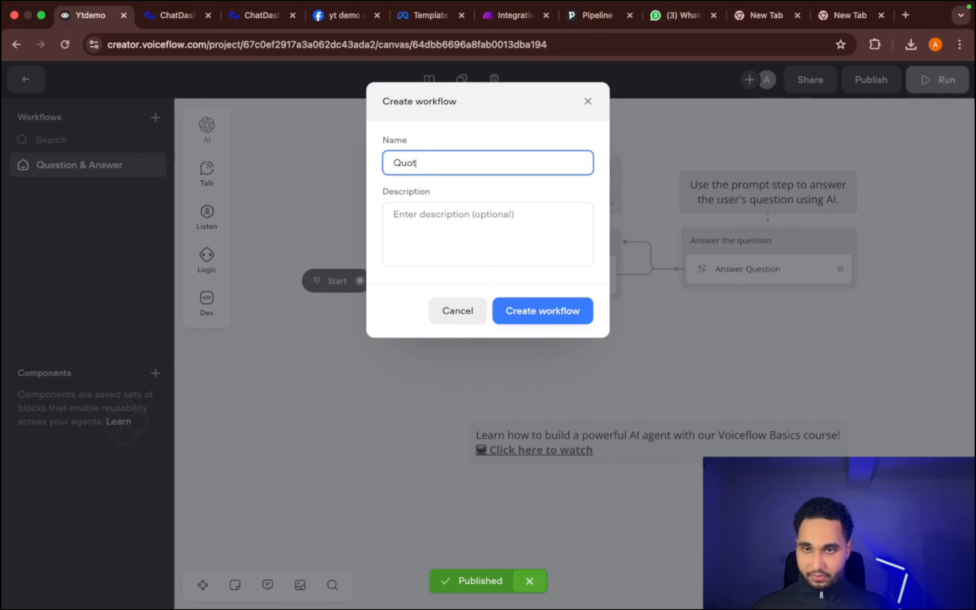
{"action": "type", "text": "e"}
{"action": "left_click", "coordinate": [545, 312]}
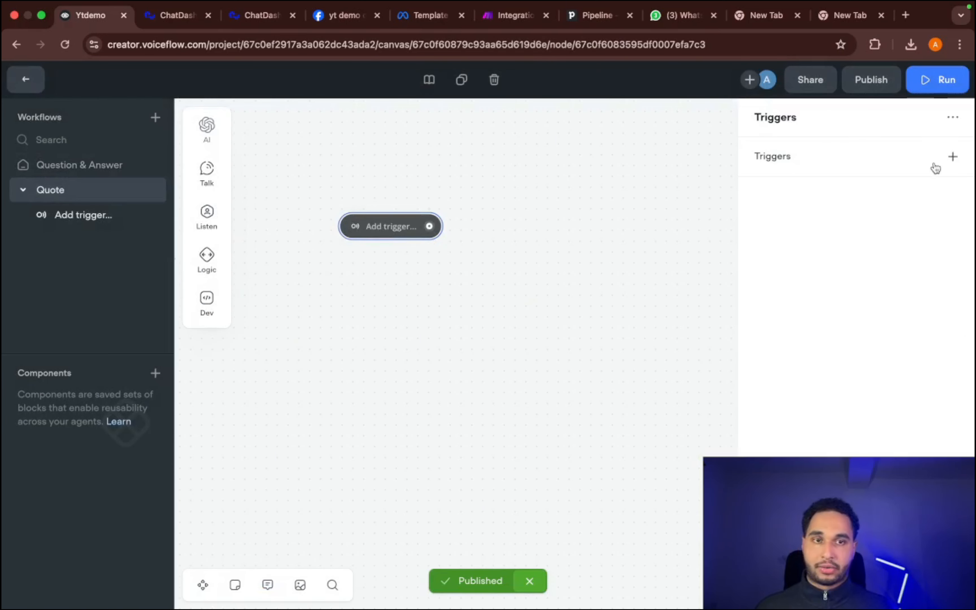
- Examine the new-intent form for the Quote workflow's trigger and close it without creating an intent
{"action": "left_click", "coordinate": [952, 157]}
{"action": "left_click", "coordinate": [940, 182]}
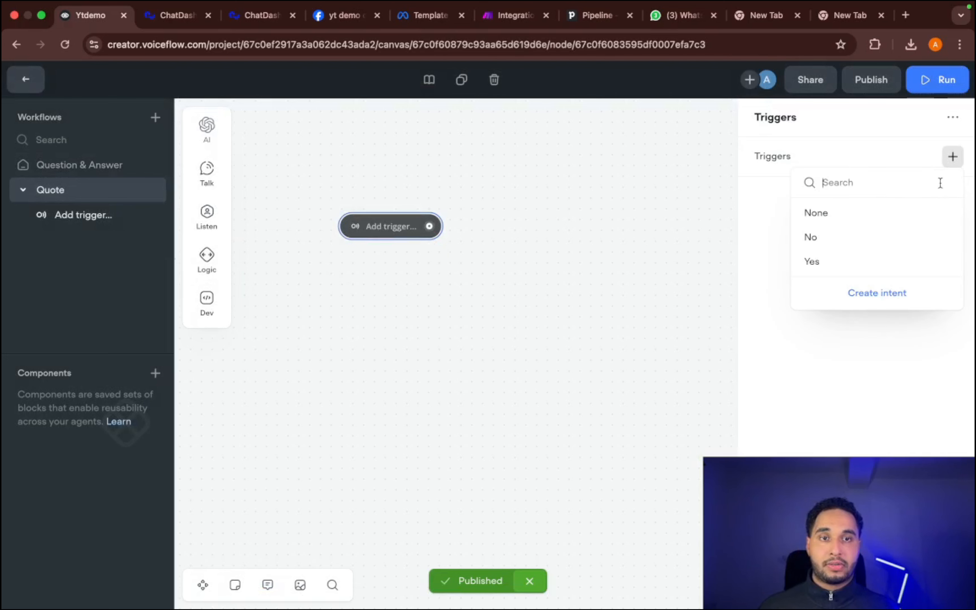
{"action": "left_click", "coordinate": [886, 291]}
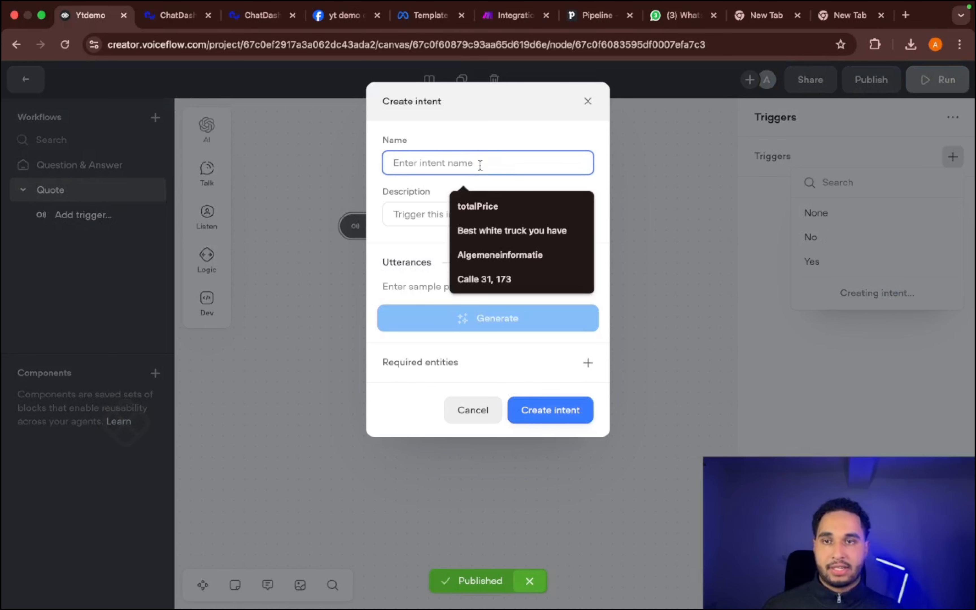
{"action": "left_click", "coordinate": [456, 161]}
{"action": "left_click", "coordinate": [425, 218]}
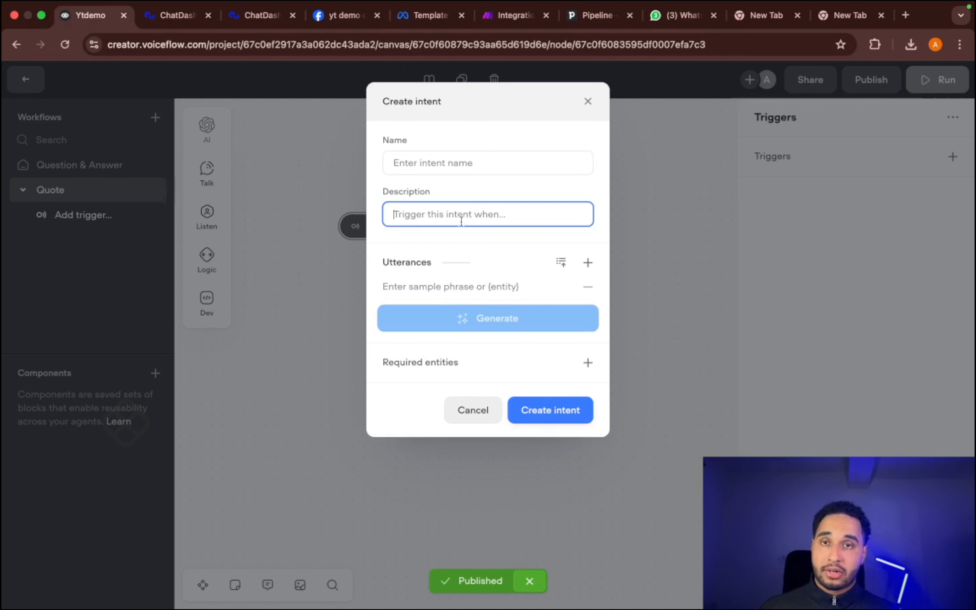
{"action": "left_click", "coordinate": [305, 200]}
{"action": "left_click", "coordinate": [472, 411]}
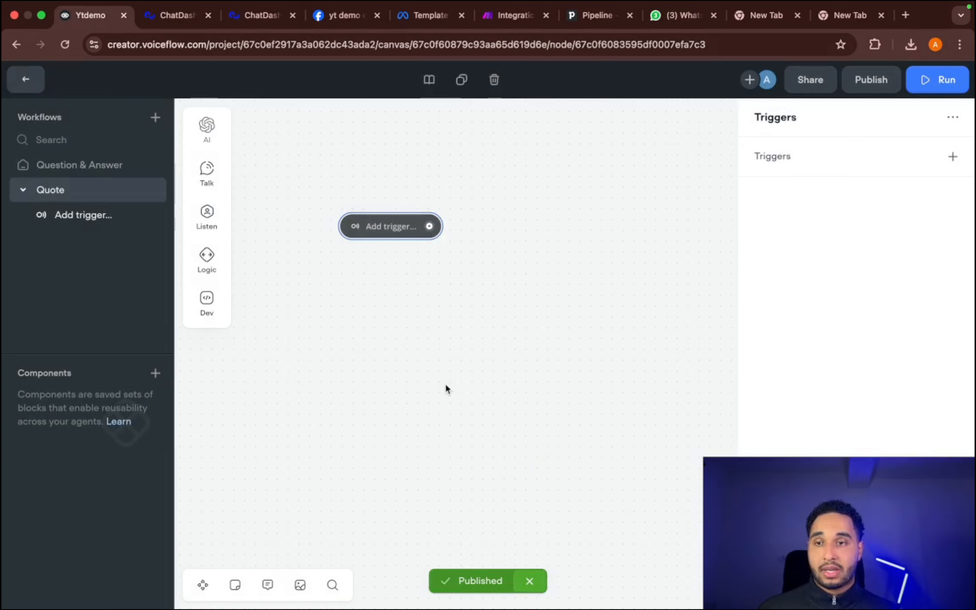
- View the Question & Answer workflow and return to the Quote workflow
{"action": "left_click", "coordinate": [96, 166]}
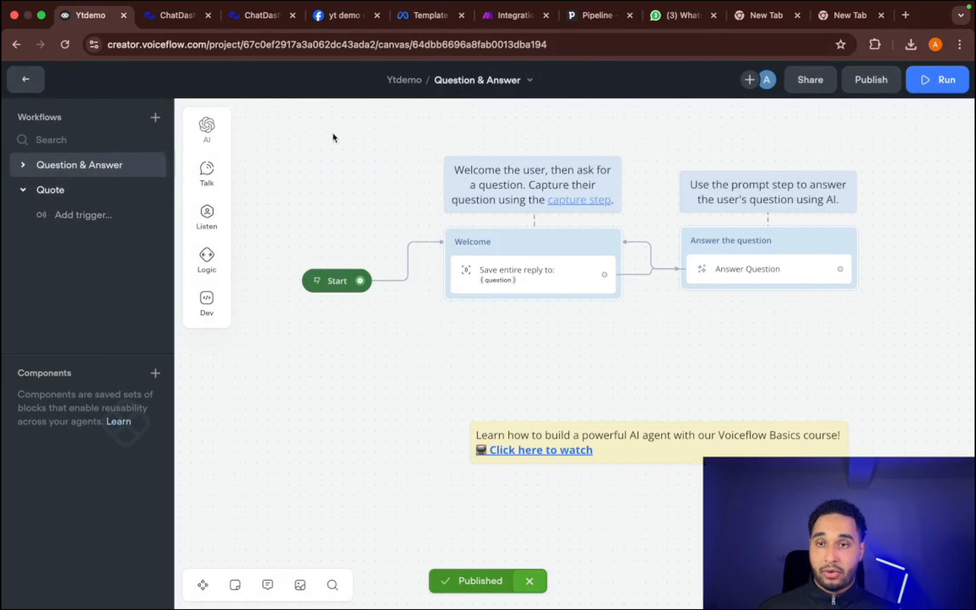
{"action": "mouse_move", "coordinate": [207, 174]}
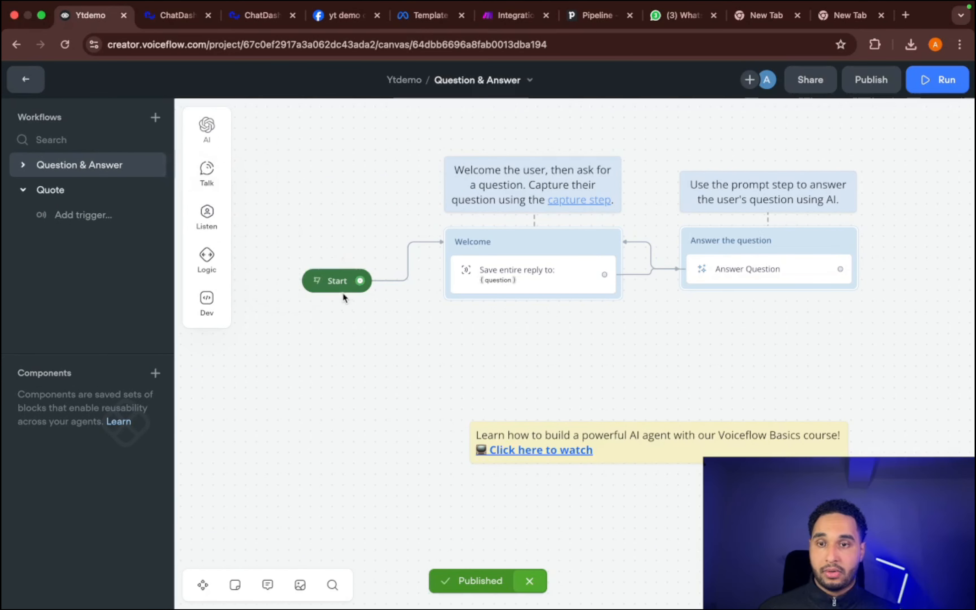
{"action": "left_click", "coordinate": [51, 197]}
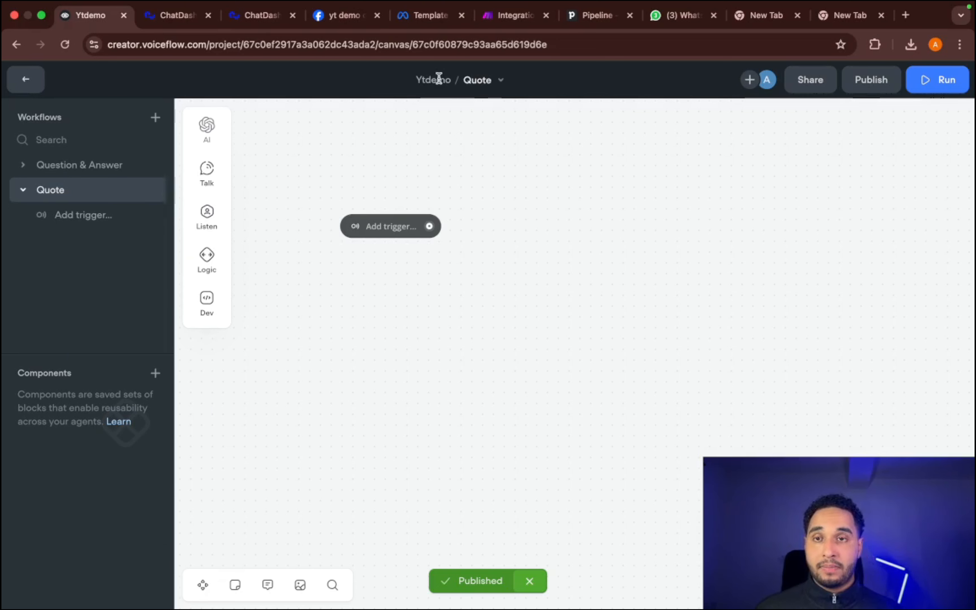
- Check the Test Number chat in WhatsApp Web and review the setup steps on Meta's API Setup page
{"action": "left_click", "coordinate": [698, 20]}
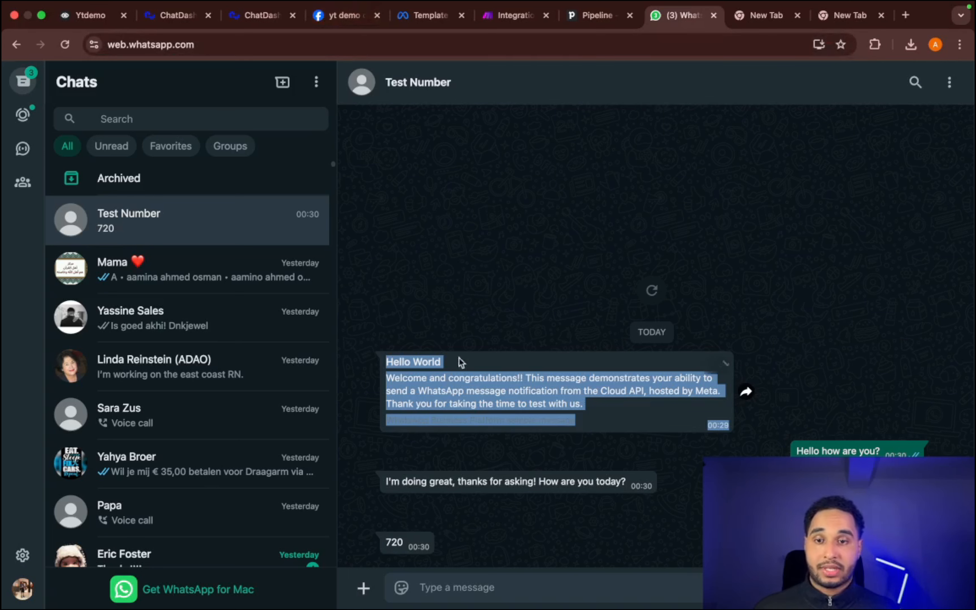
{"action": "left_click", "coordinate": [346, 25]}
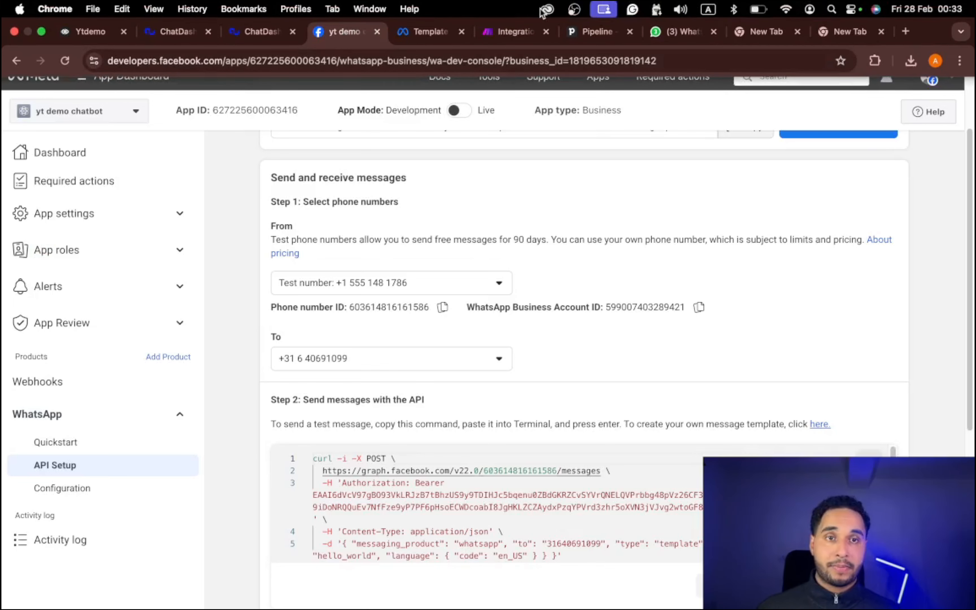
{"action": "scroll", "coordinate": [586, 380], "scroll_direction": "down", "scroll_amount": 5}
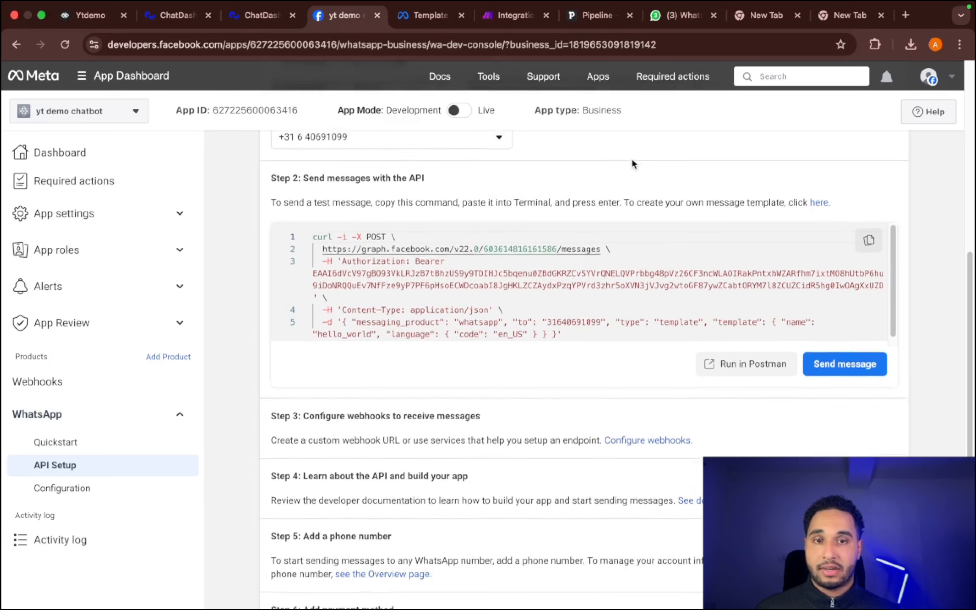
{"action": "scroll", "coordinate": [632, 159], "scroll_direction": "up", "scroll_amount": 7}
{"action": "scroll", "coordinate": [462, 387], "scroll_direction": "down", "scroll_amount": 3}
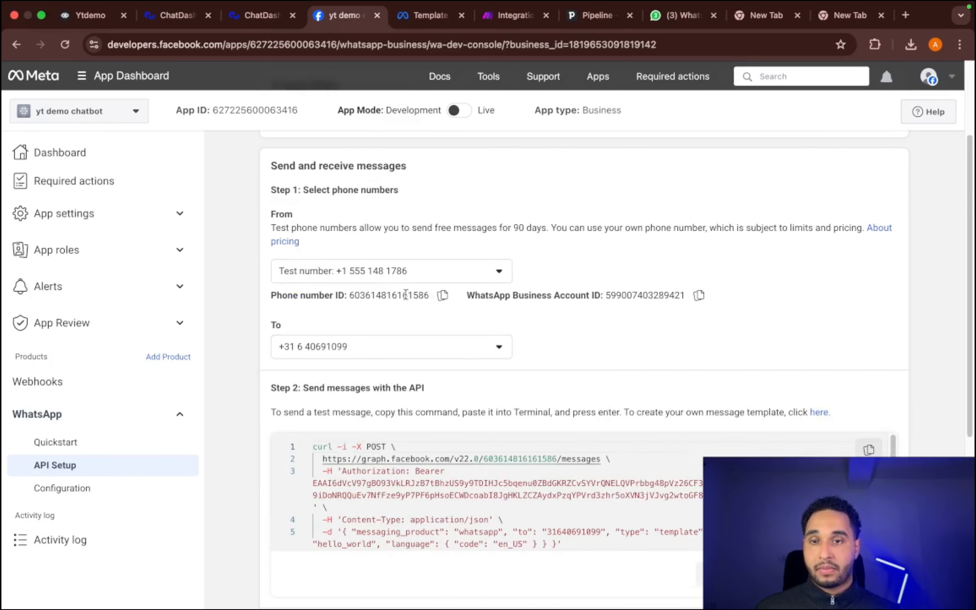
{"action": "scroll", "coordinate": [401, 283], "scroll_direction": "down", "scroll_amount": 5}
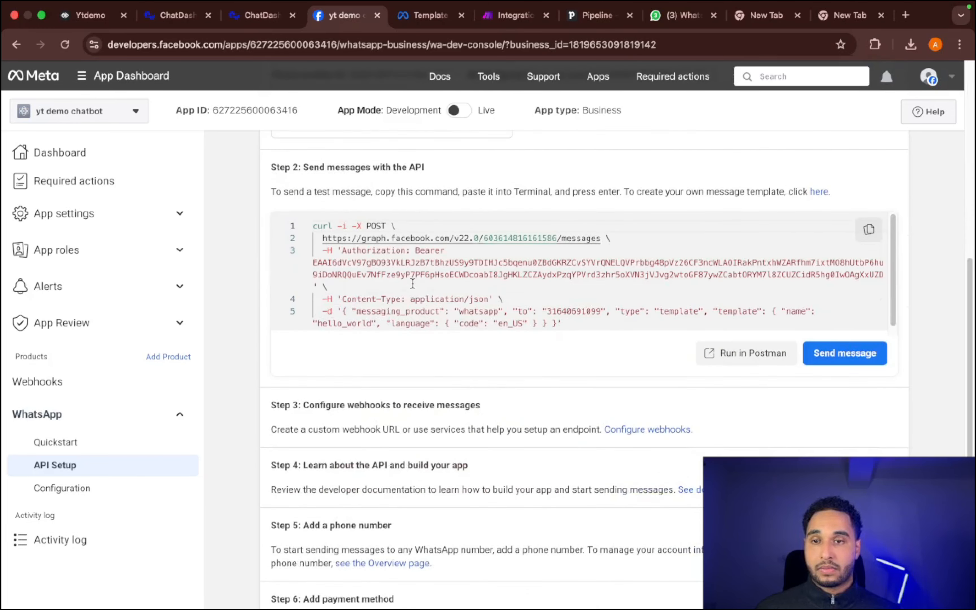
{"action": "scroll", "coordinate": [412, 435], "scroll_direction": "down", "scroll_amount": 2}
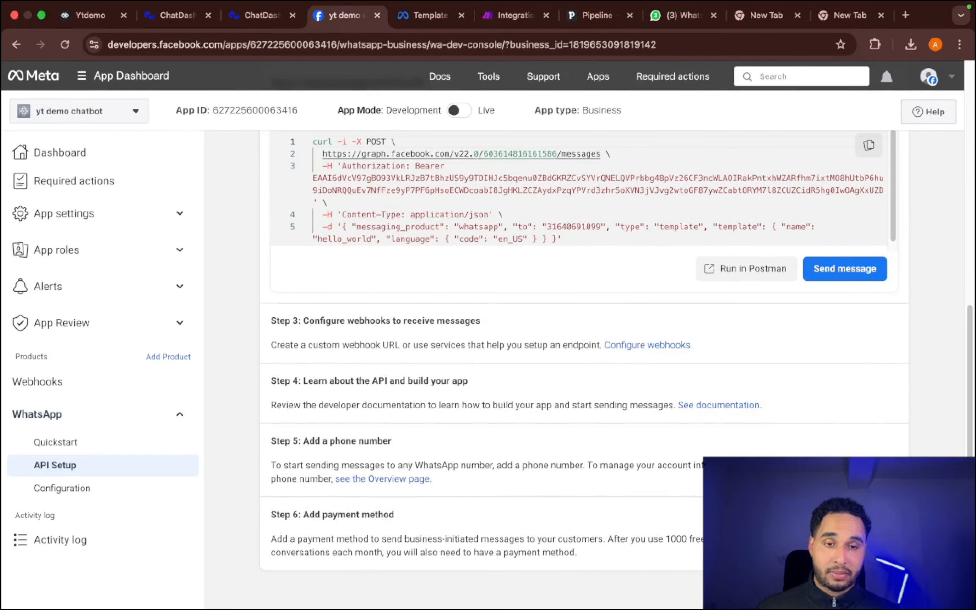
- Examine the WhatsApp Business profile form for adding a phone number and close it without saving
{"action": "left_click", "coordinate": [852, 472]}
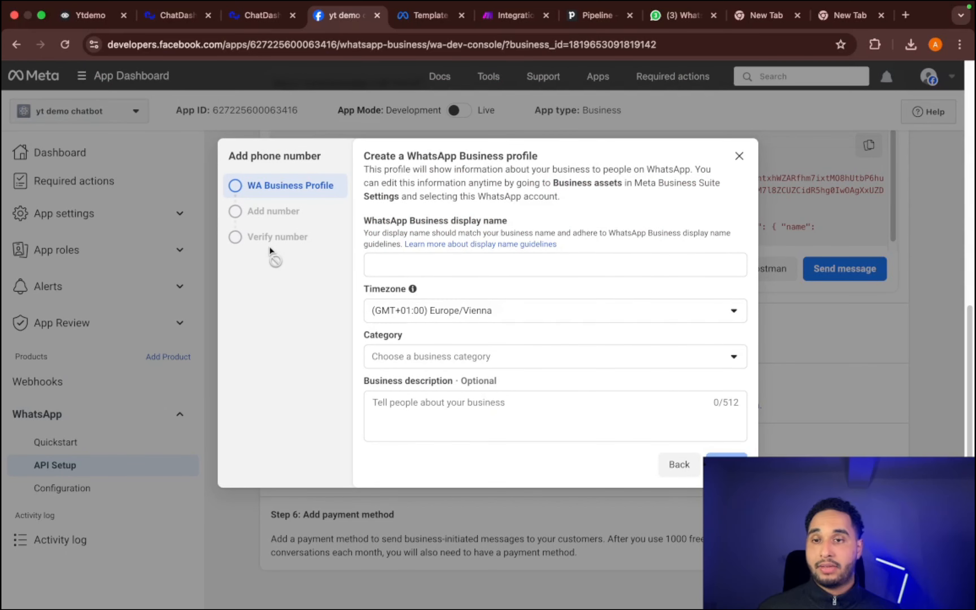
{"action": "left_click", "coordinate": [690, 363]}
{"action": "left_click", "coordinate": [739, 156]}
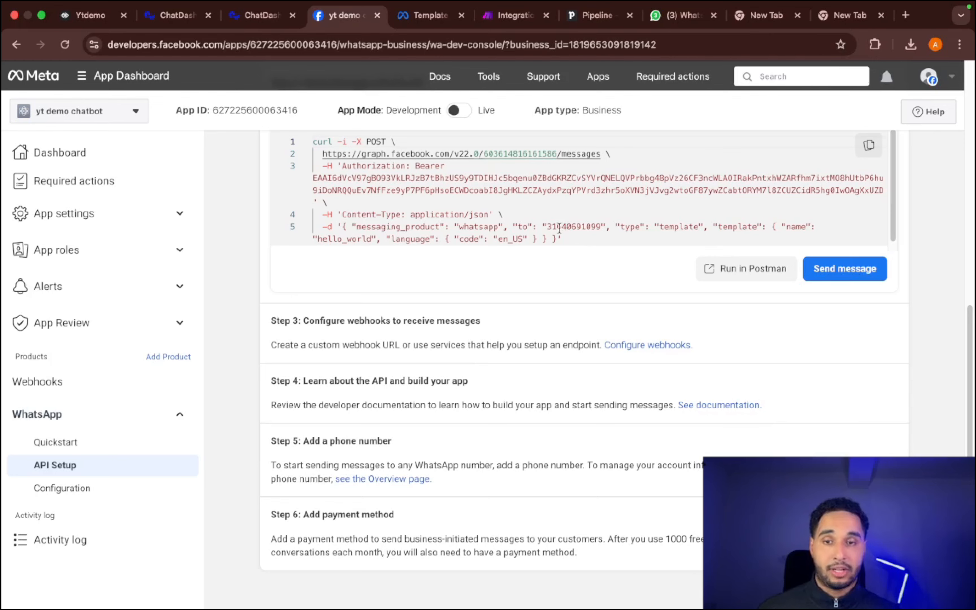
- Choose the AdeptiveAI number as the sender in the API Setup
{"action": "scroll", "coordinate": [573, 238], "scroll_direction": "up", "scroll_amount": 10}
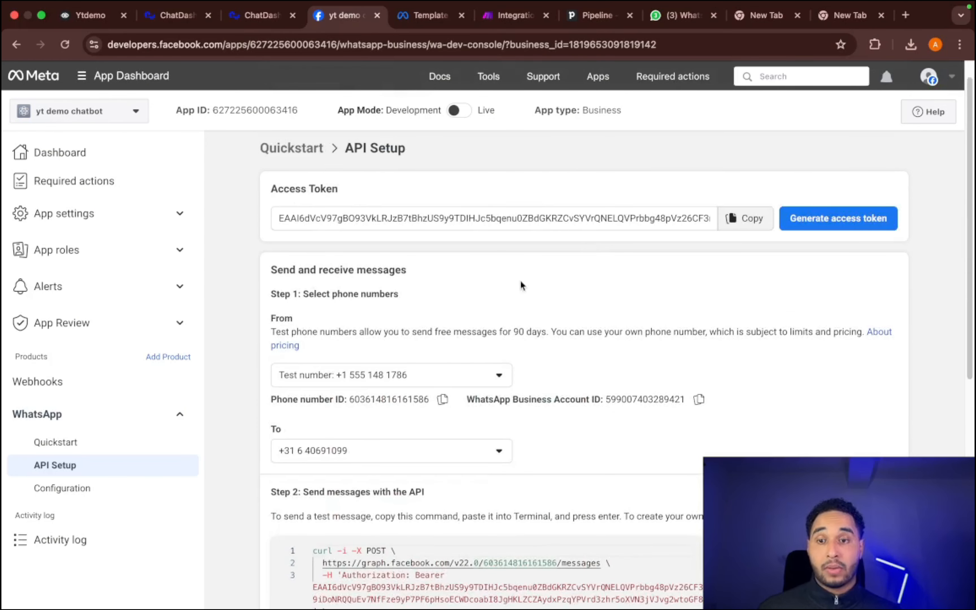
{"action": "left_click", "coordinate": [417, 383]}
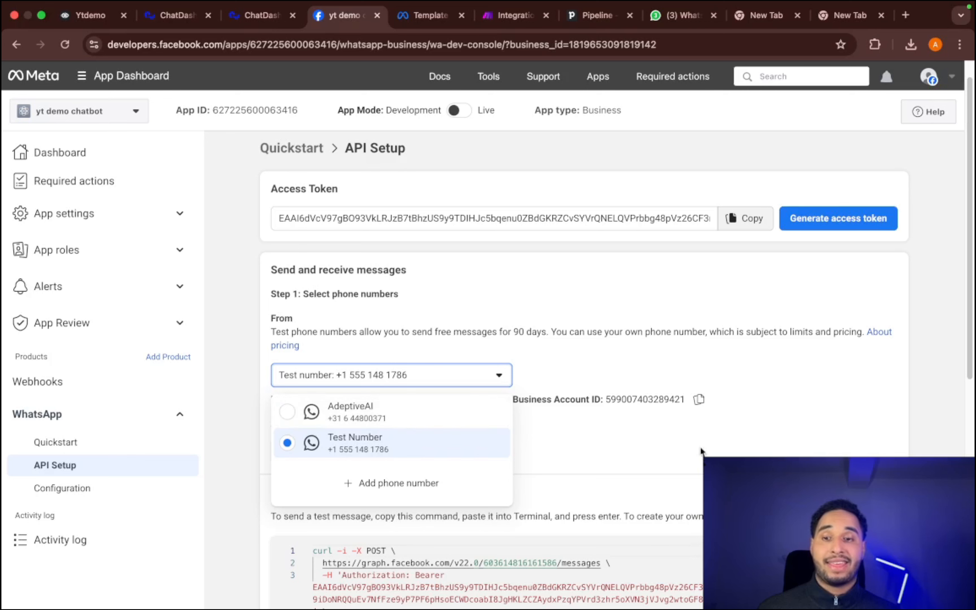
{"action": "left_click", "coordinate": [442, 412]}
- Open the message templates in WhatsApp Manager from the section on sending messages with the API
{"action": "scroll", "coordinate": [756, 389], "scroll_direction": "down", "scroll_amount": 2}
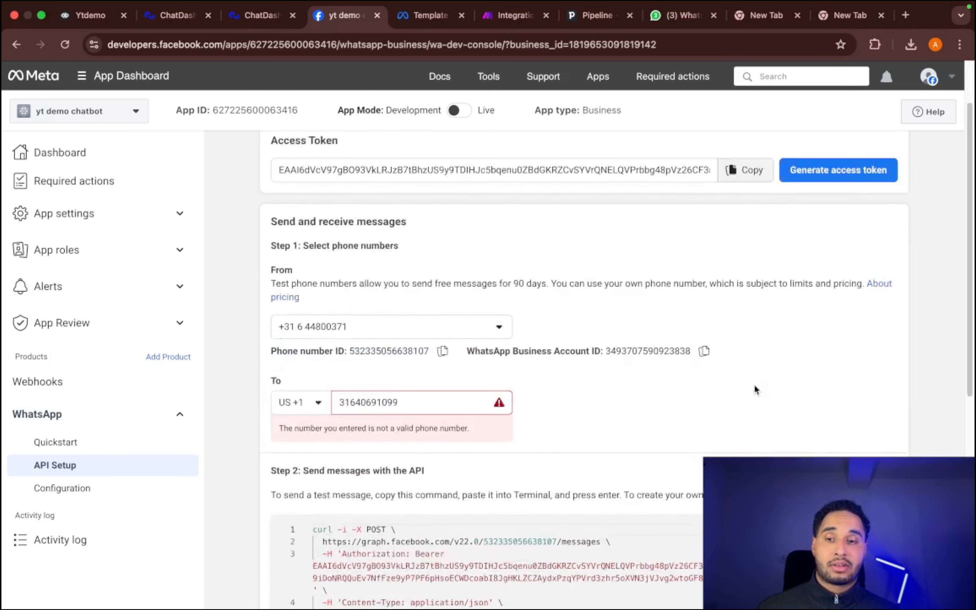
{"action": "scroll", "coordinate": [756, 390], "scroll_direction": "down", "scroll_amount": 3}
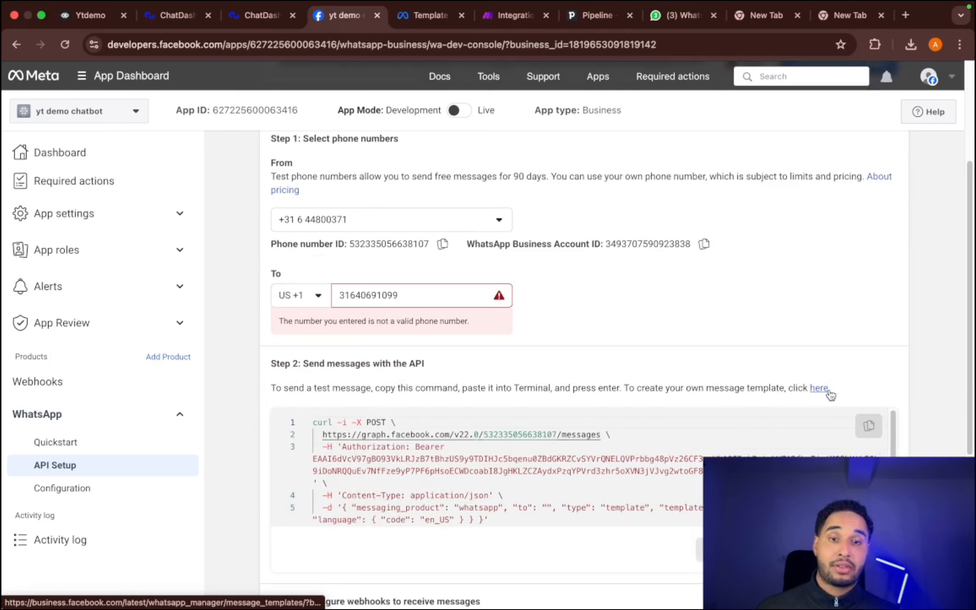
{"action": "left_click", "coordinate": [819, 388]}
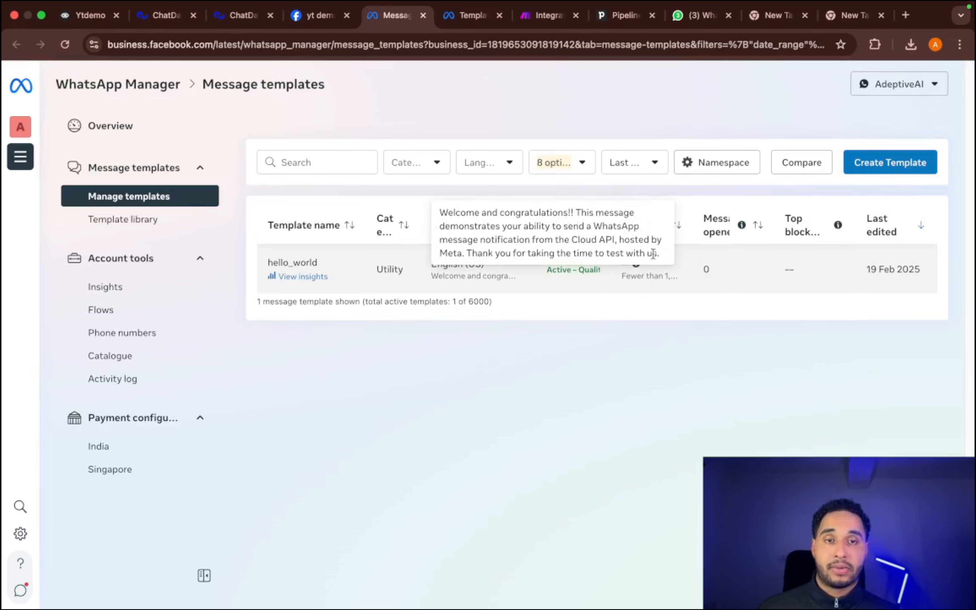
- Start a new Marketing message template of the Custom type and review its name, language and content fields
{"action": "left_click", "coordinate": [871, 173]}
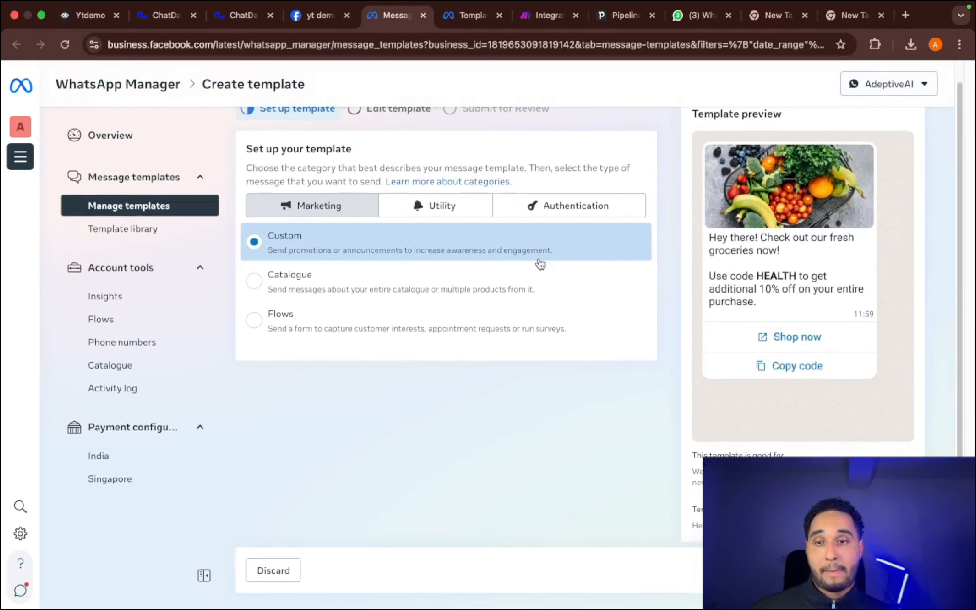
{"action": "scroll", "coordinate": [541, 262], "scroll_direction": "down", "scroll_amount": 1}
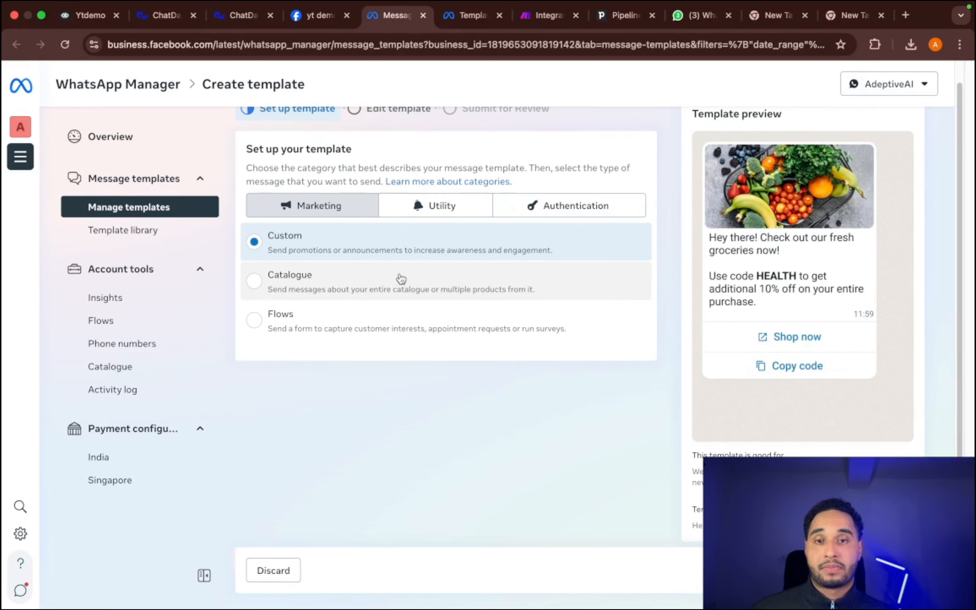
{"action": "scroll", "coordinate": [392, 251], "scroll_direction": "down", "scroll_amount": 1}
{"action": "scroll", "coordinate": [444, 262], "scroll_direction": "up", "scroll_amount": 2}
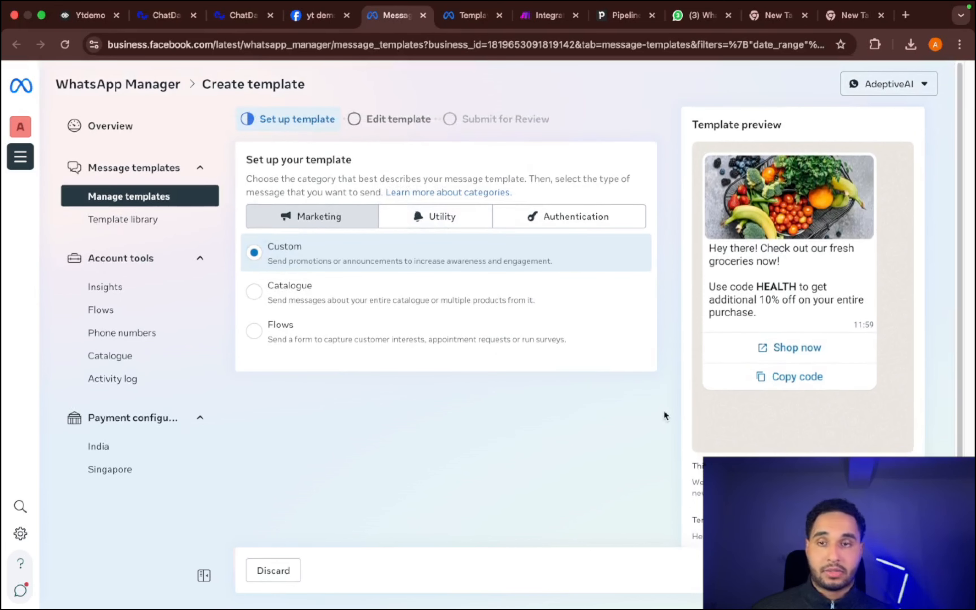
{"action": "left_click", "coordinate": [892, 570]}
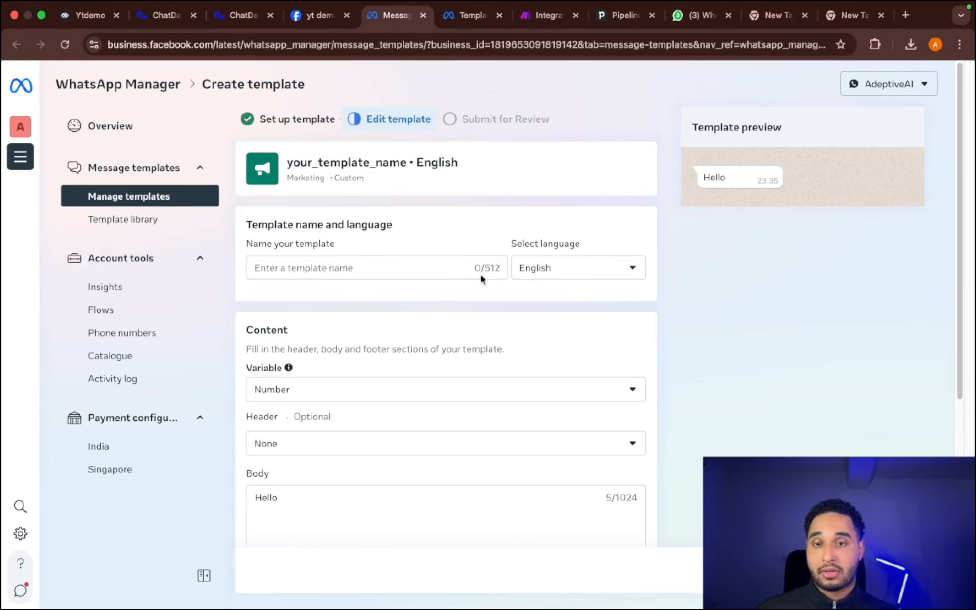
{"action": "scroll", "coordinate": [551, 271], "scroll_direction": "down", "scroll_amount": 3}
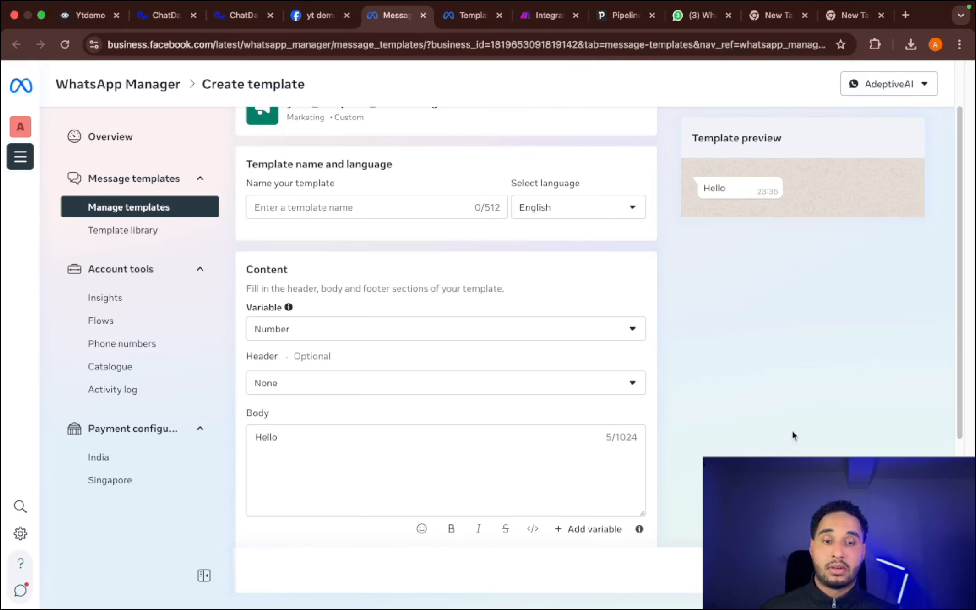
- Switch to Make and view the available message templates in the WhatsApp Business Cloud module
{"action": "left_click", "coordinate": [693, 24]}
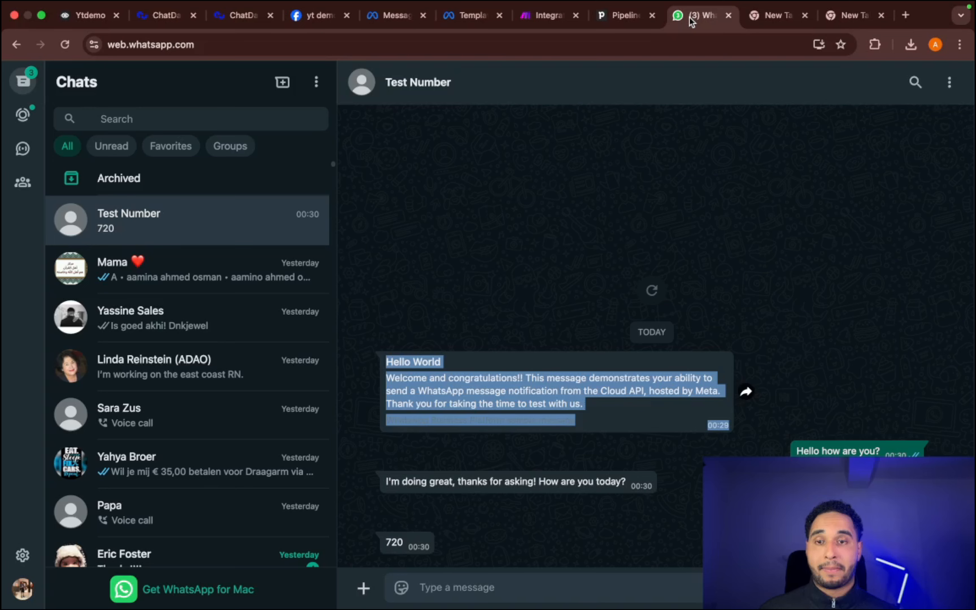
{"action": "left_click", "coordinate": [550, 16]}
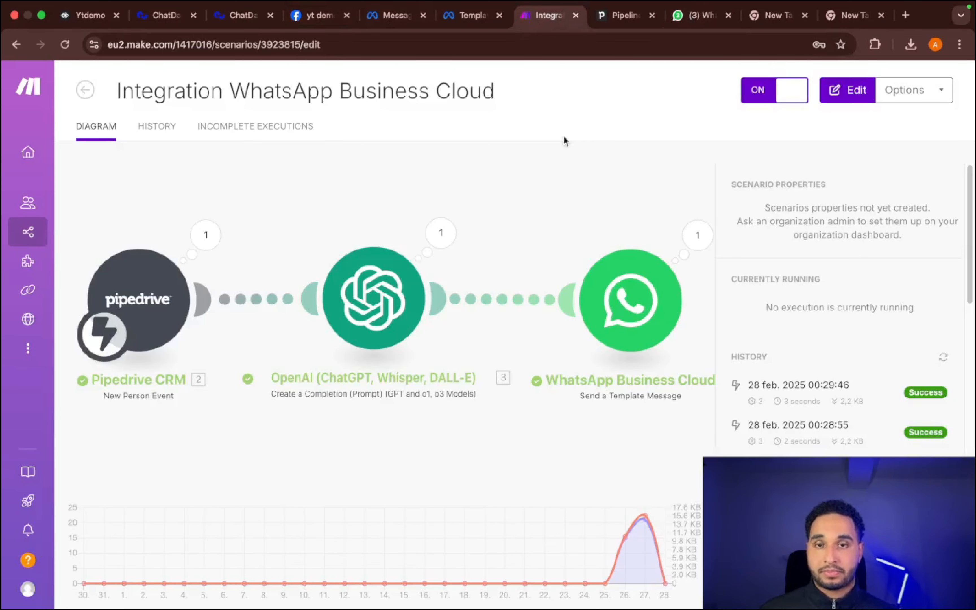
{"action": "left_click", "coordinate": [633, 302]}
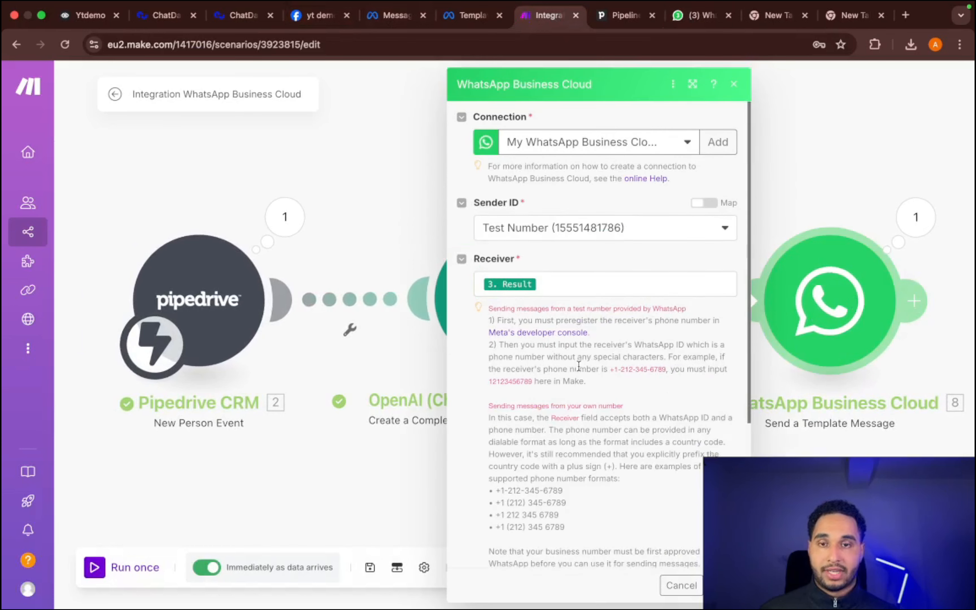
{"action": "scroll", "coordinate": [654, 312], "scroll_direction": "down", "scroll_amount": 5}
{"action": "left_click", "coordinate": [540, 411]}
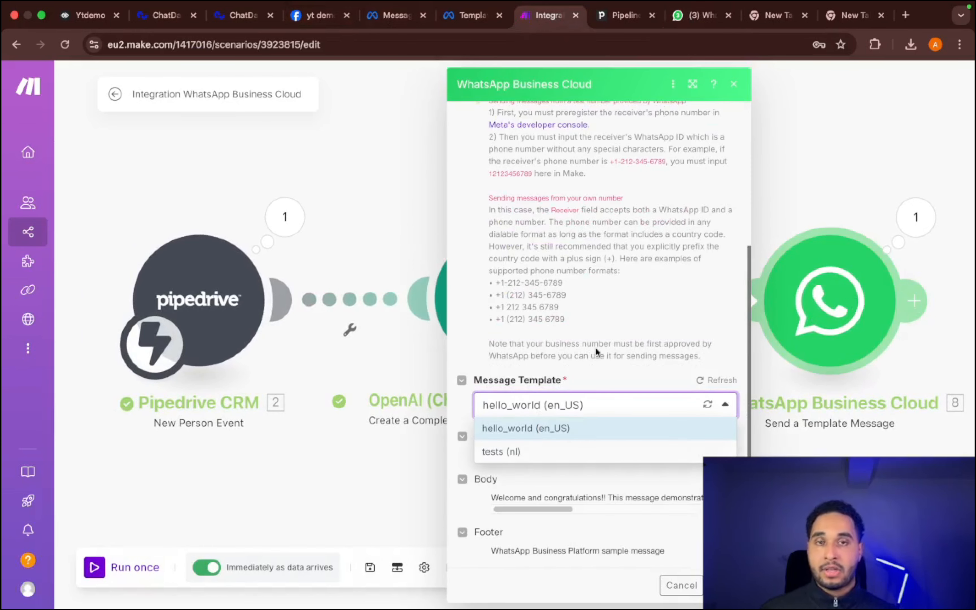
- Revisit the WhatsApp Web chat, the Pipedrive pipeline and the hello_world template insights in WhatsApp Manager
{"action": "left_click", "coordinate": [701, 19]}
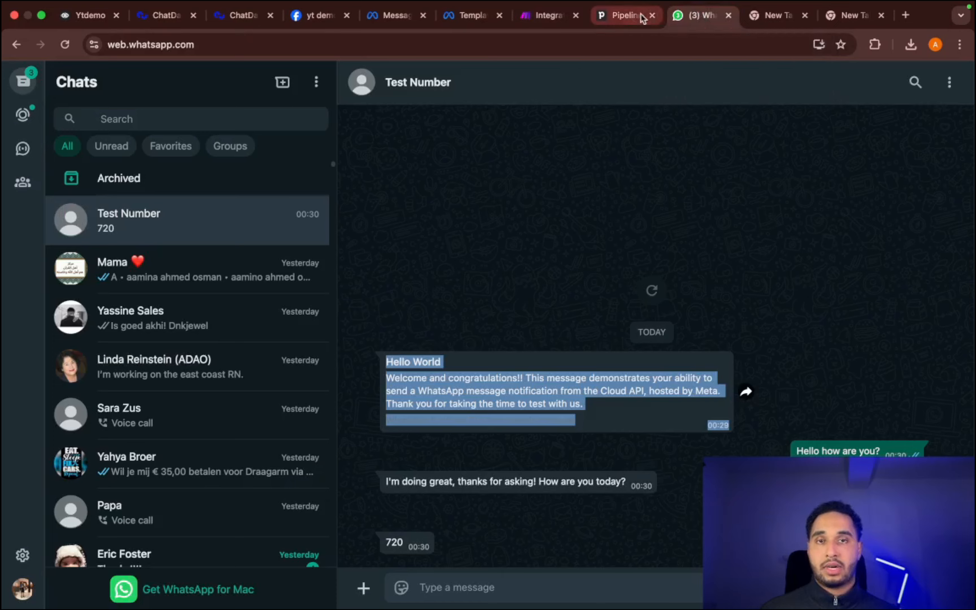
{"action": "left_click", "coordinate": [618, 16]}
{"action": "left_click", "coordinate": [479, 11]}
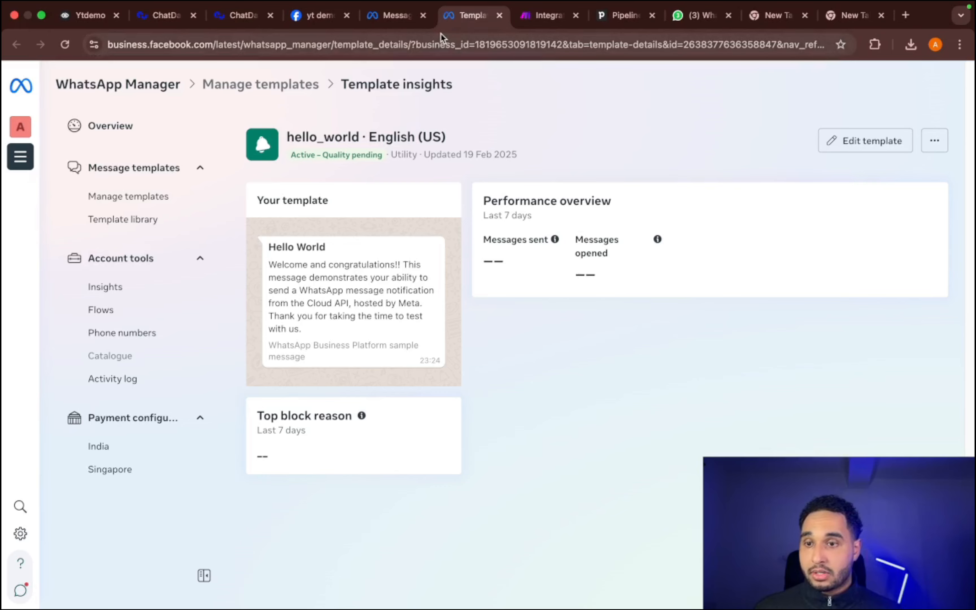
- In the Meta app's WhatsApp API setup, try to switch the app mode from Development to Live and follow through to its Basic settings
{"action": "left_click", "coordinate": [393, 15]}
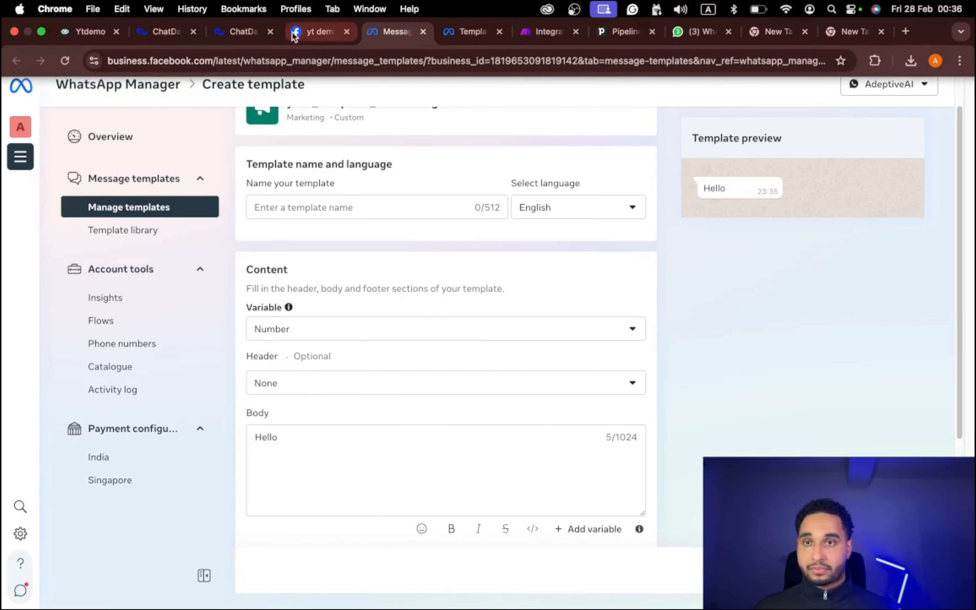
{"action": "left_click", "coordinate": [295, 34]}
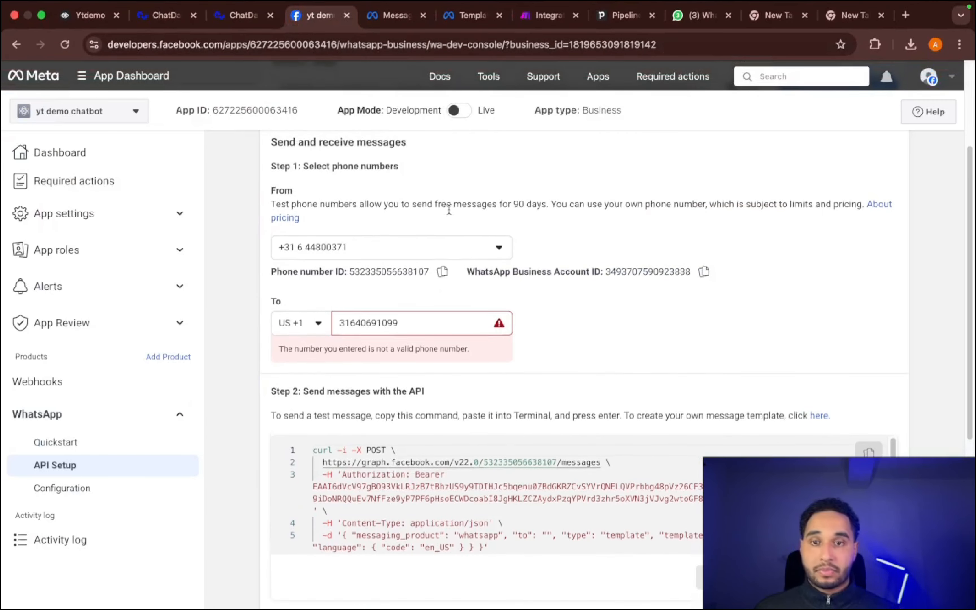
{"action": "scroll", "coordinate": [449, 206], "scroll_direction": "up", "scroll_amount": 4}
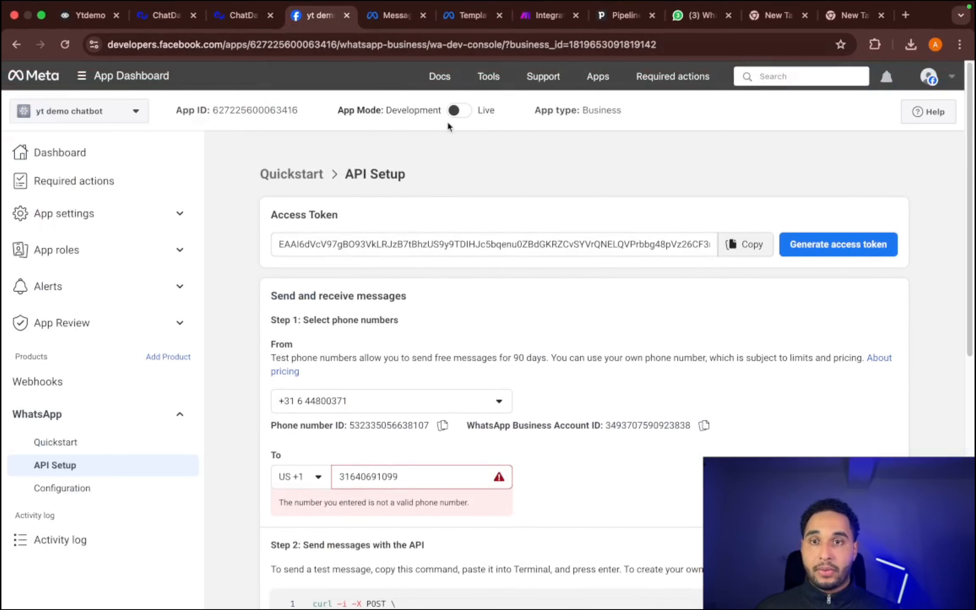
{"action": "mouse_move", "coordinate": [457, 121]}
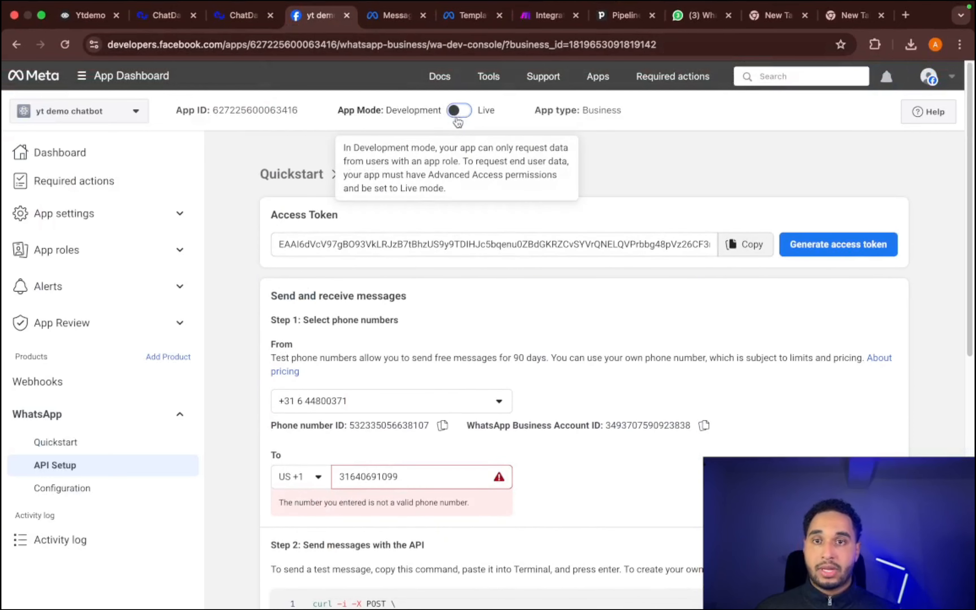
{"action": "left_click", "coordinate": [457, 120]}
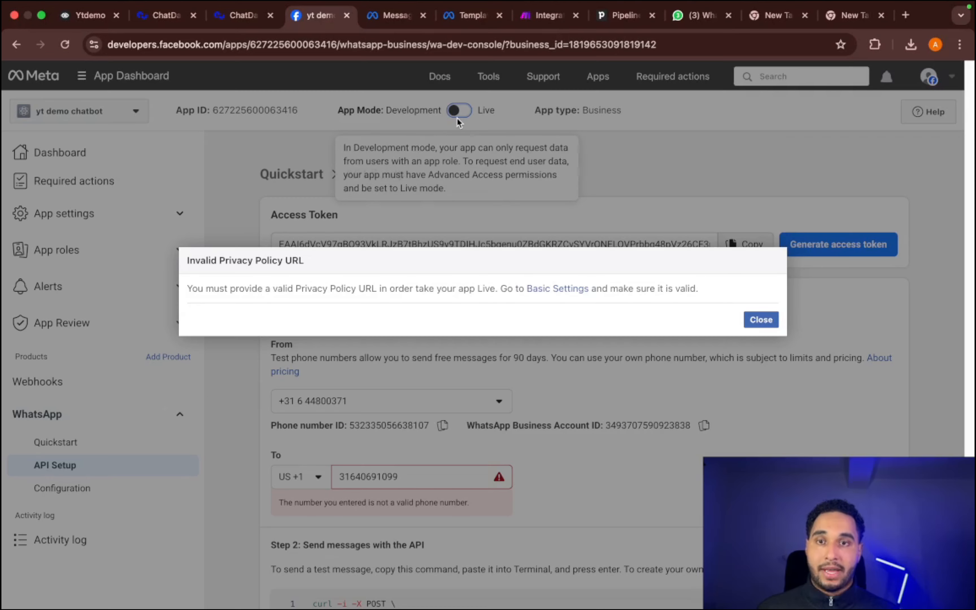
{"action": "left_click", "coordinate": [573, 290]}
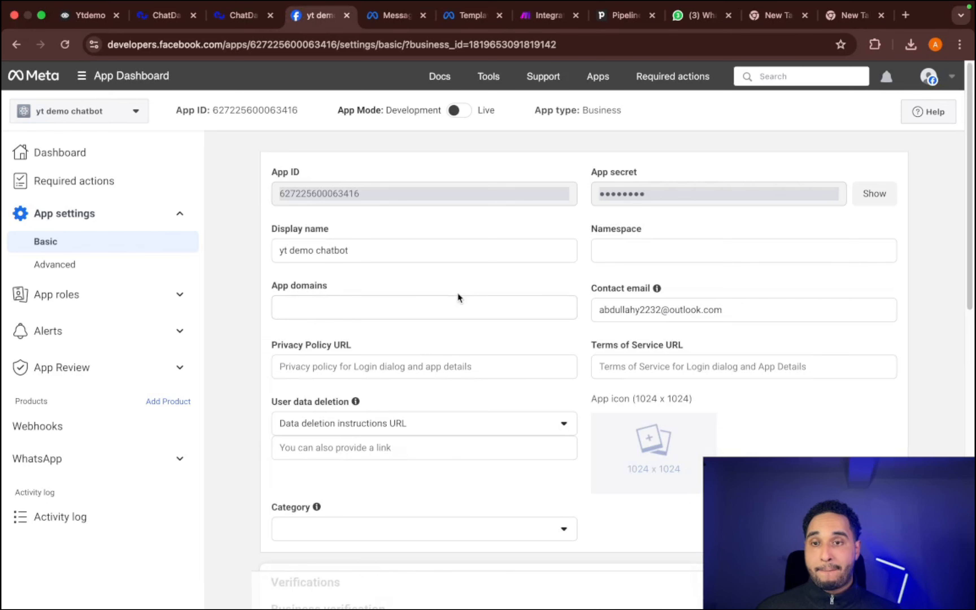
- Examine the app's Basic settings, including the Privacy Policy URL, Terms of Service URL, category, verifications and Data Protection Officer contact fields
{"action": "scroll", "coordinate": [458, 297], "scroll_direction": "down", "scroll_amount": 1}
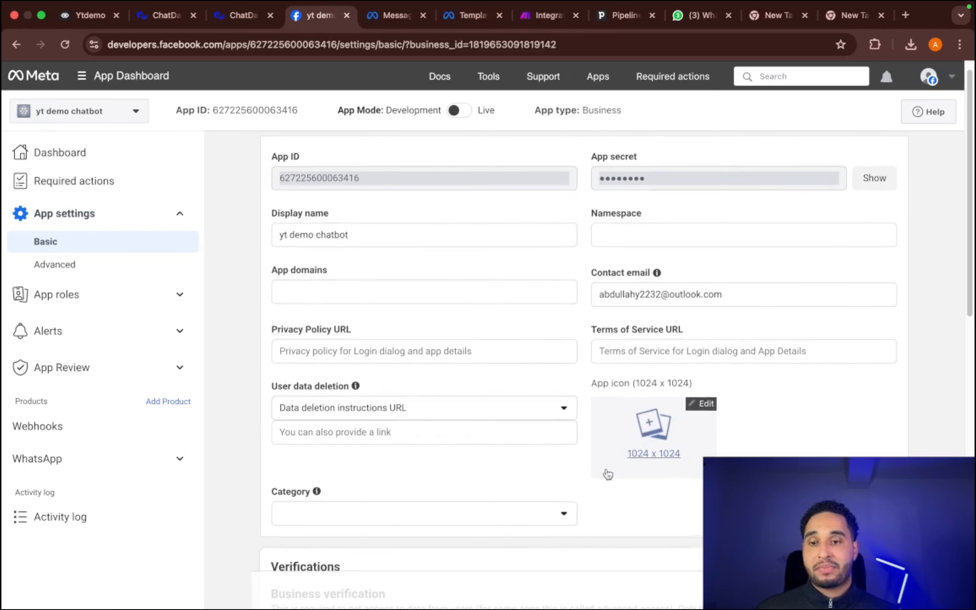
{"action": "scroll", "coordinate": [629, 432], "scroll_direction": "down", "scroll_amount": 5}
{"action": "scroll", "coordinate": [771, 340], "scroll_direction": "up", "scroll_amount": 1}
{"action": "scroll", "coordinate": [593, 154], "scroll_direction": "up", "scroll_amount": 5}
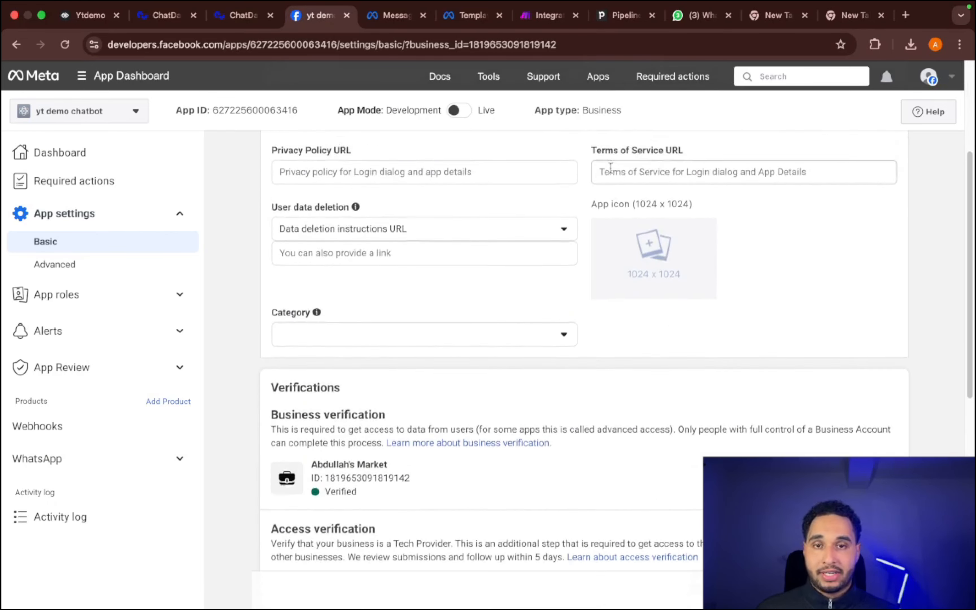
{"action": "scroll", "coordinate": [592, 338], "scroll_direction": "down", "scroll_amount": 5}
{"action": "scroll", "coordinate": [591, 338], "scroll_direction": "down", "scroll_amount": 5}
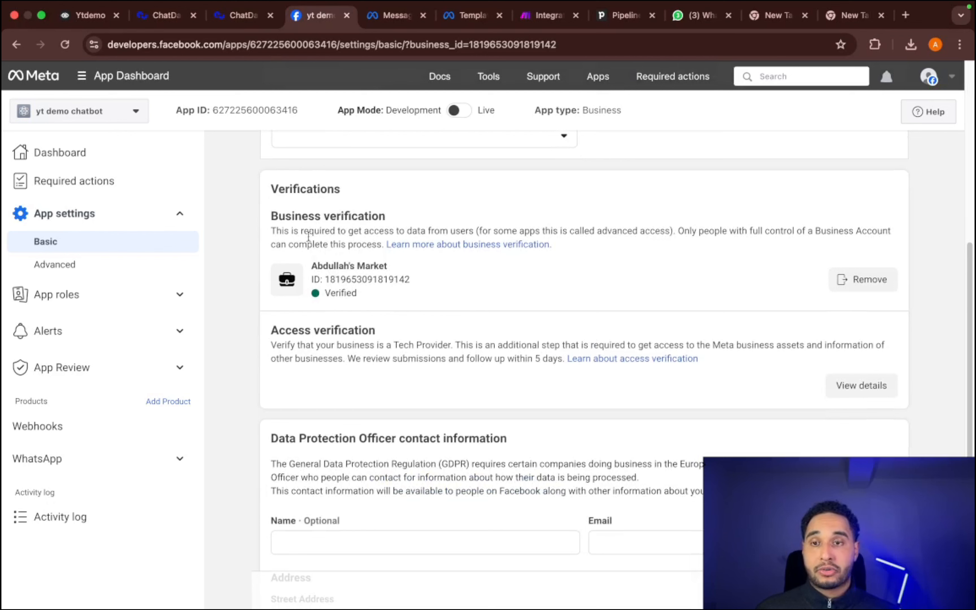
{"action": "scroll", "coordinate": [377, 395], "scroll_direction": "down", "scroll_amount": 5}
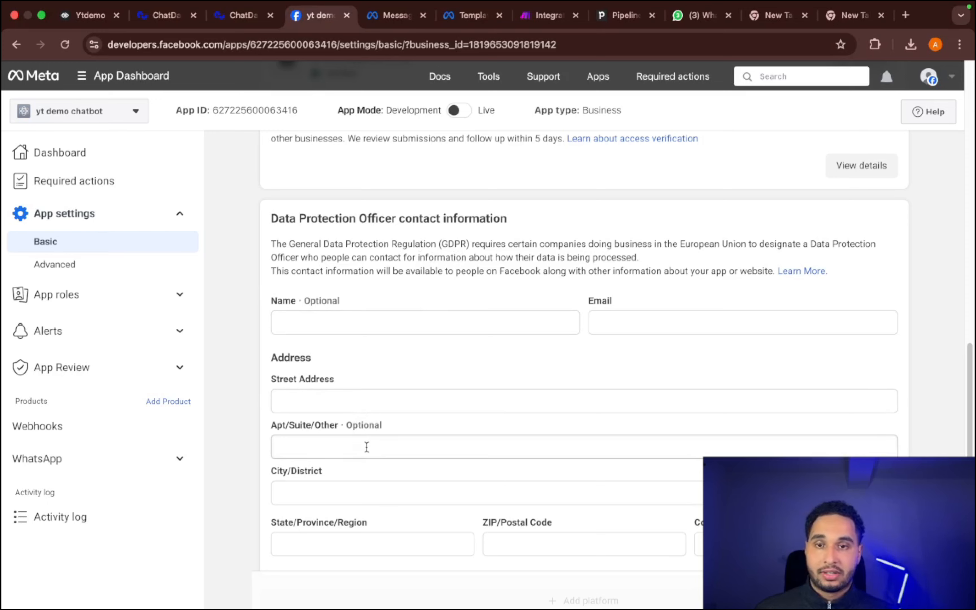
{"action": "scroll", "coordinate": [578, 300], "scroll_direction": "down", "scroll_amount": 1}
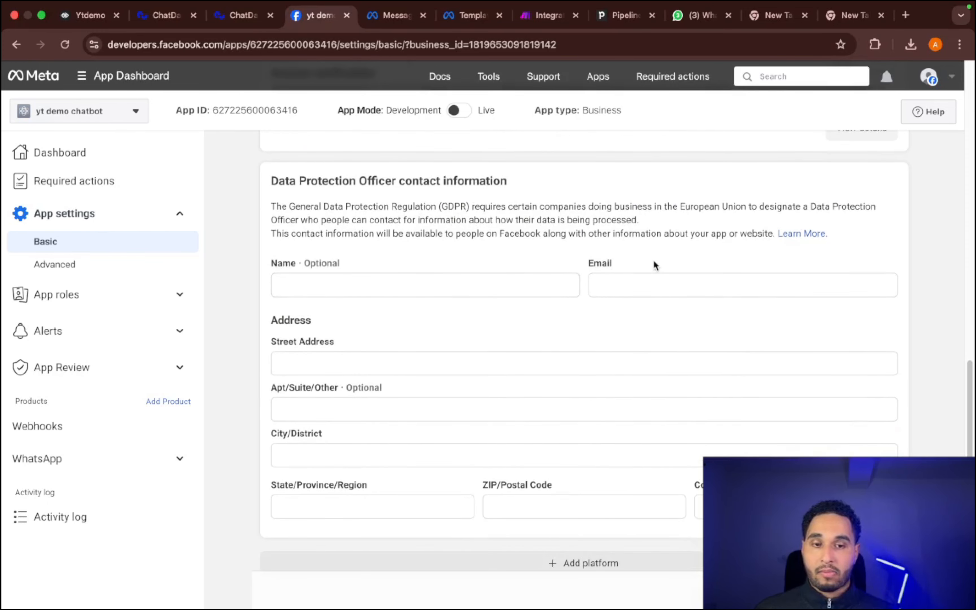
{"action": "scroll", "coordinate": [656, 263], "scroll_direction": "up", "scroll_amount": 8}
{"action": "scroll", "coordinate": [661, 259], "scroll_direction": "up", "scroll_amount": 7}
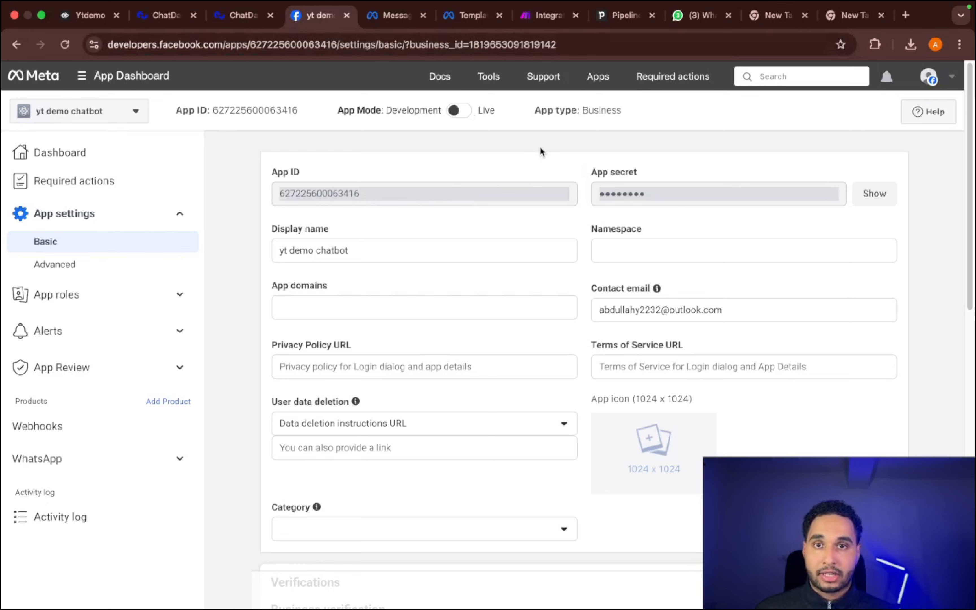
- Switch to Make, review the connection, sender and receiver settings of the WhatsApp Business Cloud module, and close them
{"action": "left_click", "coordinate": [555, 23]}
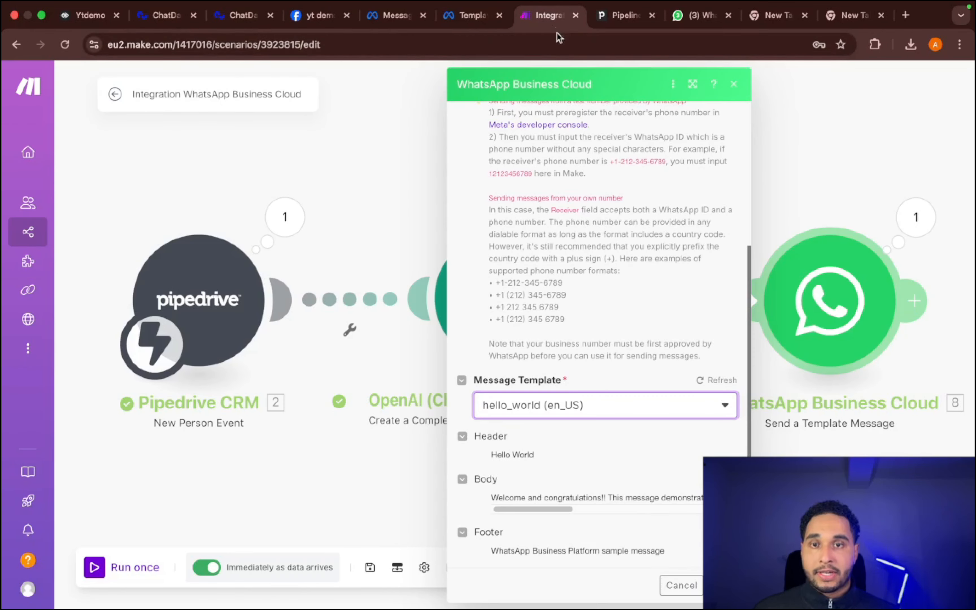
{"action": "scroll", "coordinate": [571, 237], "scroll_direction": "up", "scroll_amount": 5}
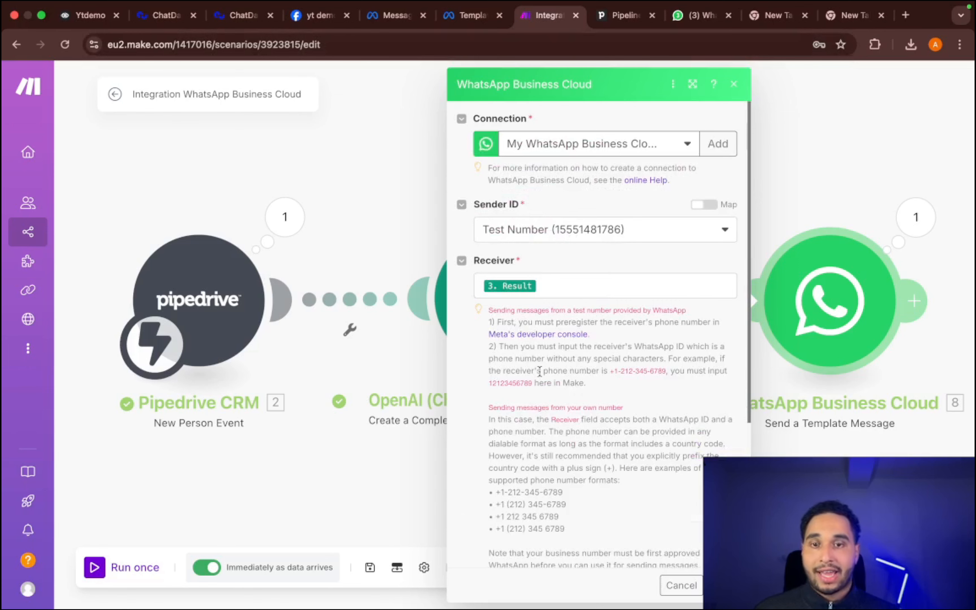
{"action": "left_click", "coordinate": [378, 211]}
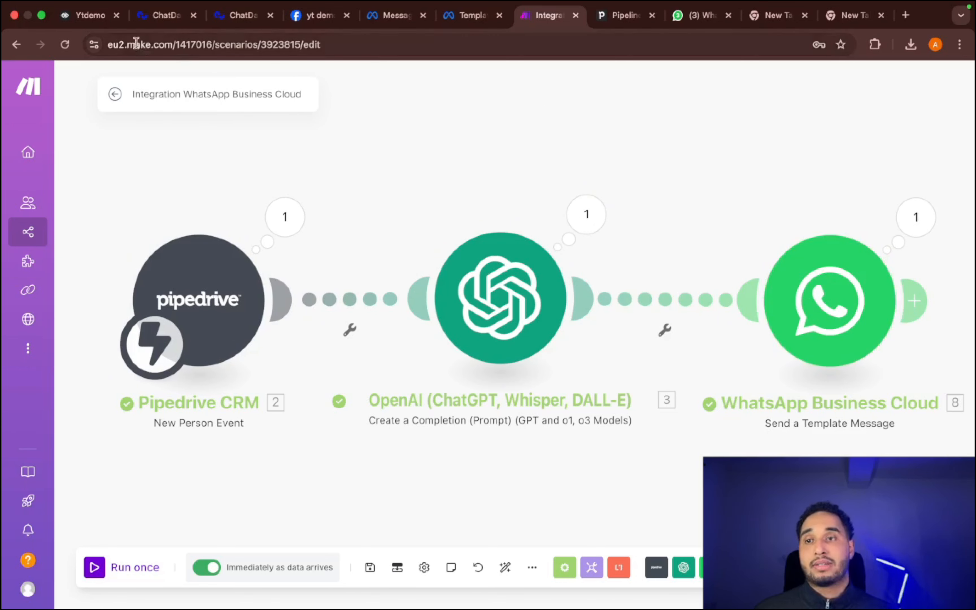
- View the Question & Answer workflow in Voiceflow and the Create/Edit Integration stage of the WhatsApp connection in ChatDash
{"action": "left_click", "coordinate": [95, 25]}
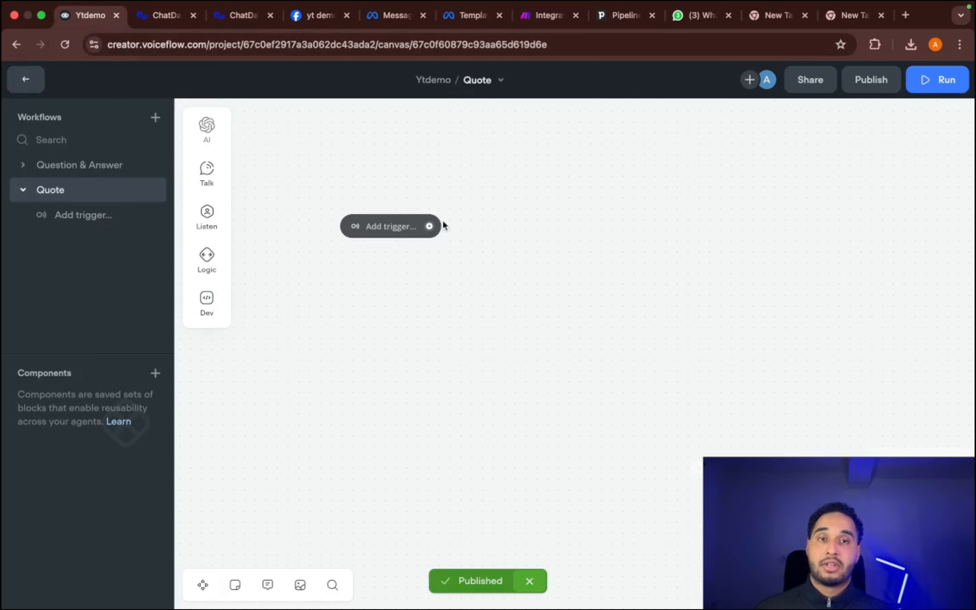
{"action": "left_click", "coordinate": [73, 169]}
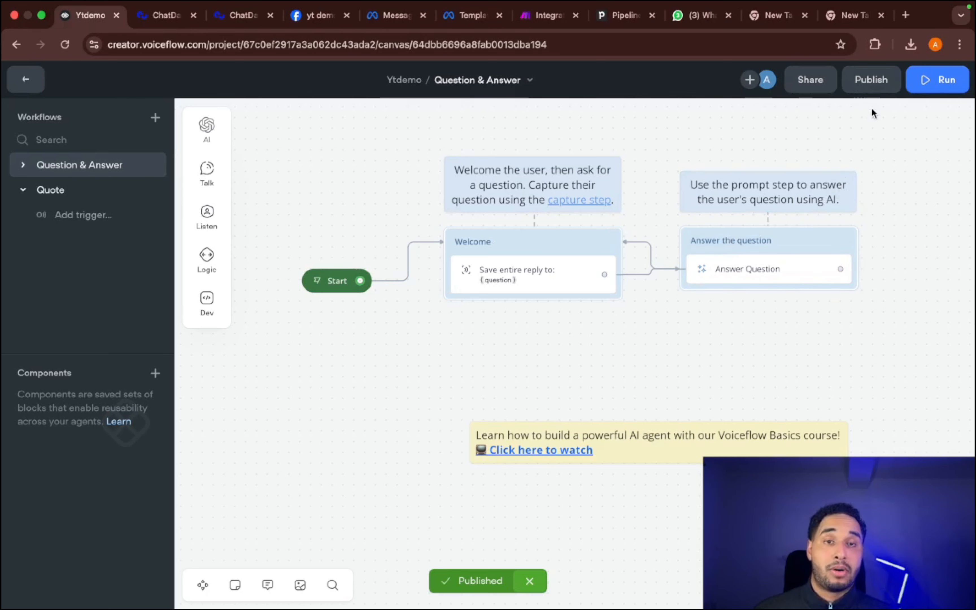
{"action": "left_click", "coordinate": [242, 16]}
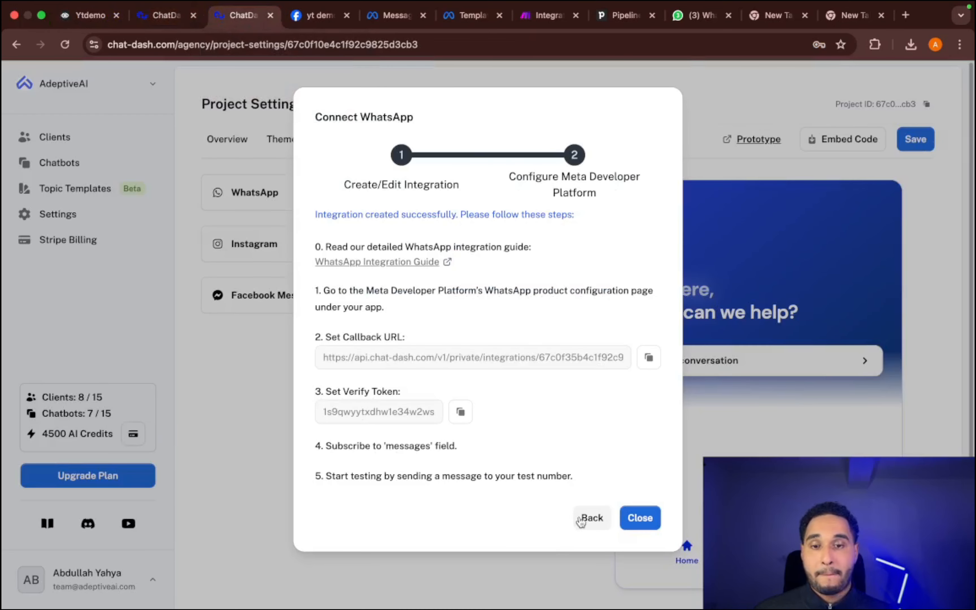
{"action": "left_click", "coordinate": [591, 518]}
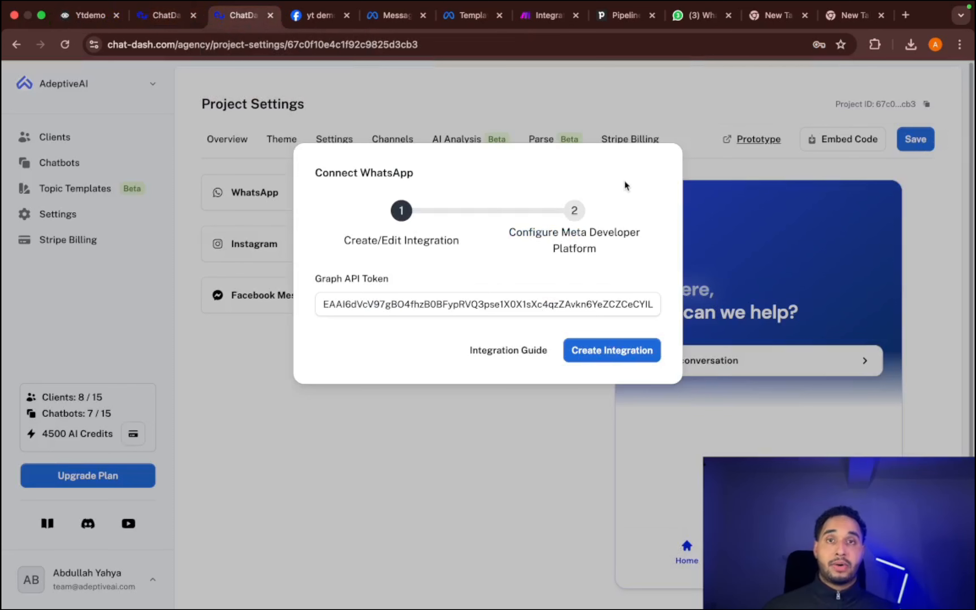